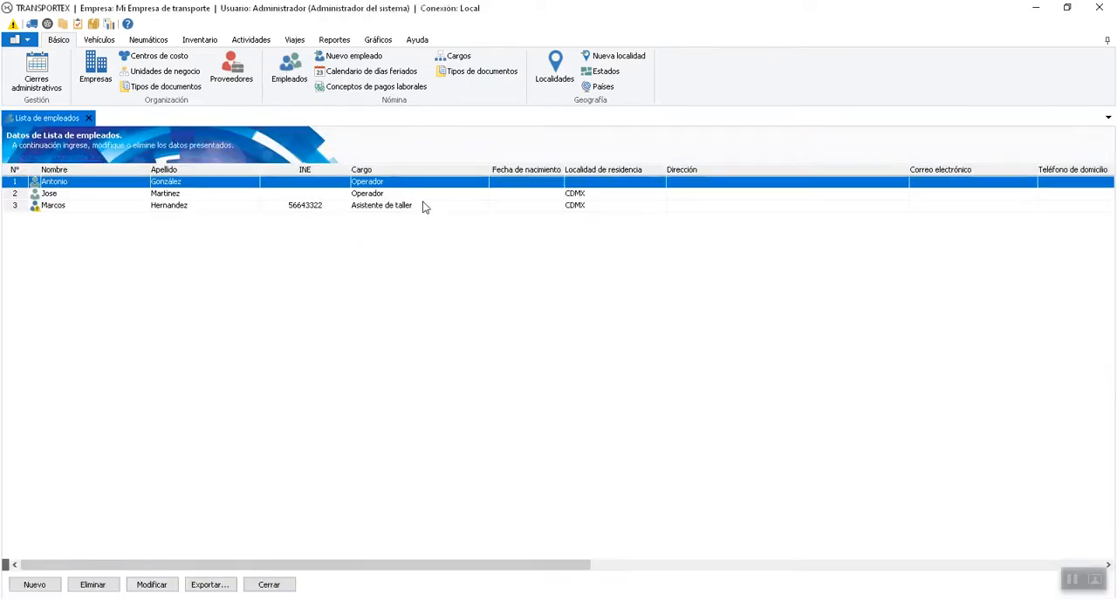
Review the employment data in each of the three employee records, starting from the first, and close the record window.
{"action": "double_click", "coordinate": [461, 185]}
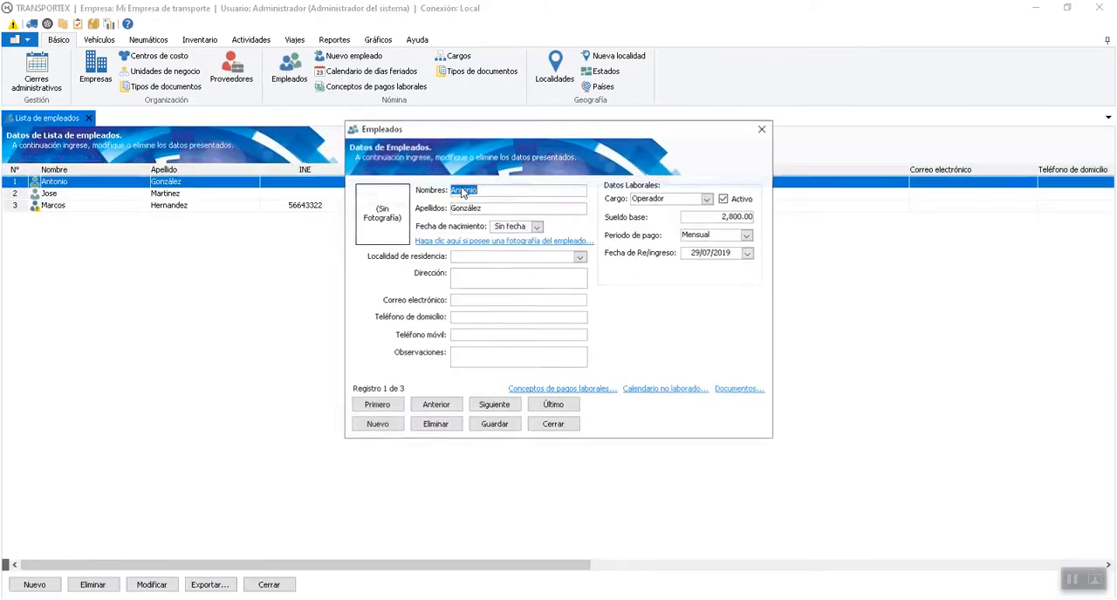
{"action": "left_click", "coordinate": [501, 405]}
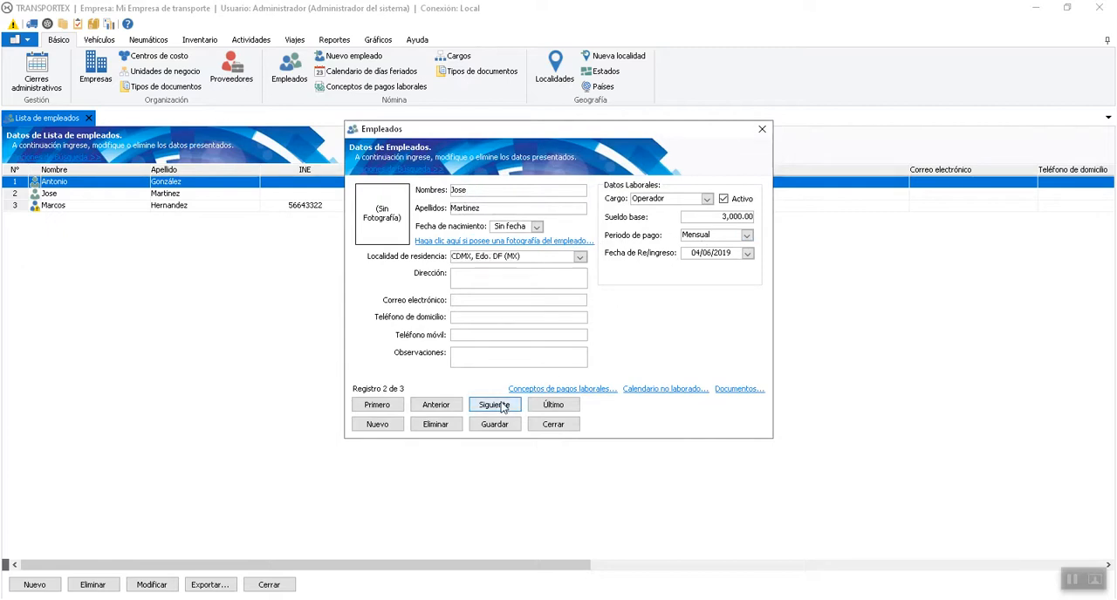
{"action": "left_click", "coordinate": [502, 405]}
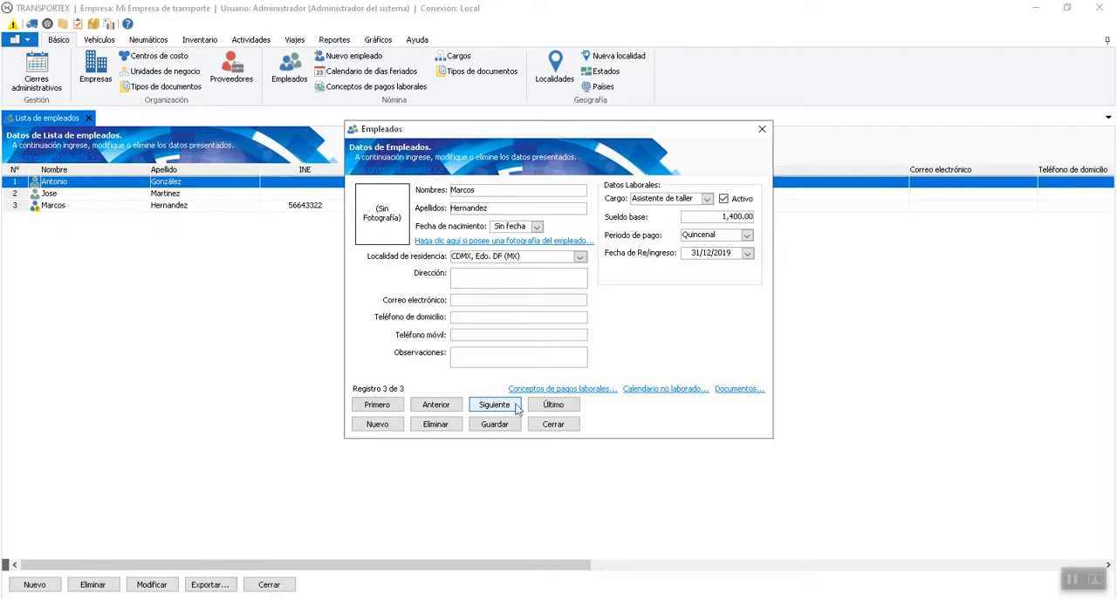
{"action": "left_click", "coordinate": [557, 429]}
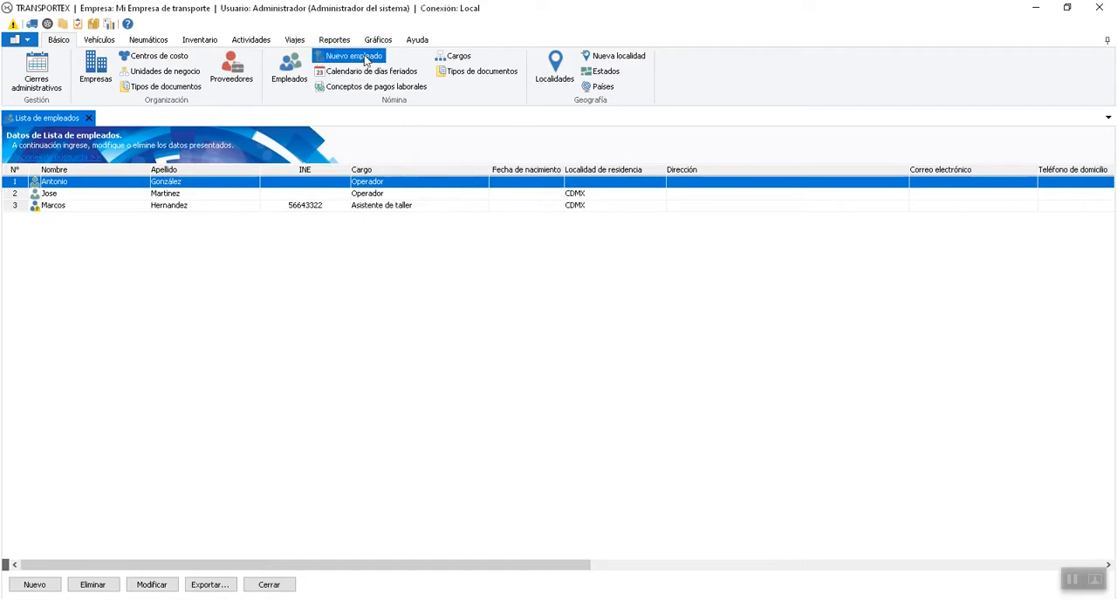
Generate the trips report "Relación integral de pagos a empleados" for all employees from 01/12/2019 to 31/12/2019.
{"action": "left_click", "coordinate": [344, 45]}
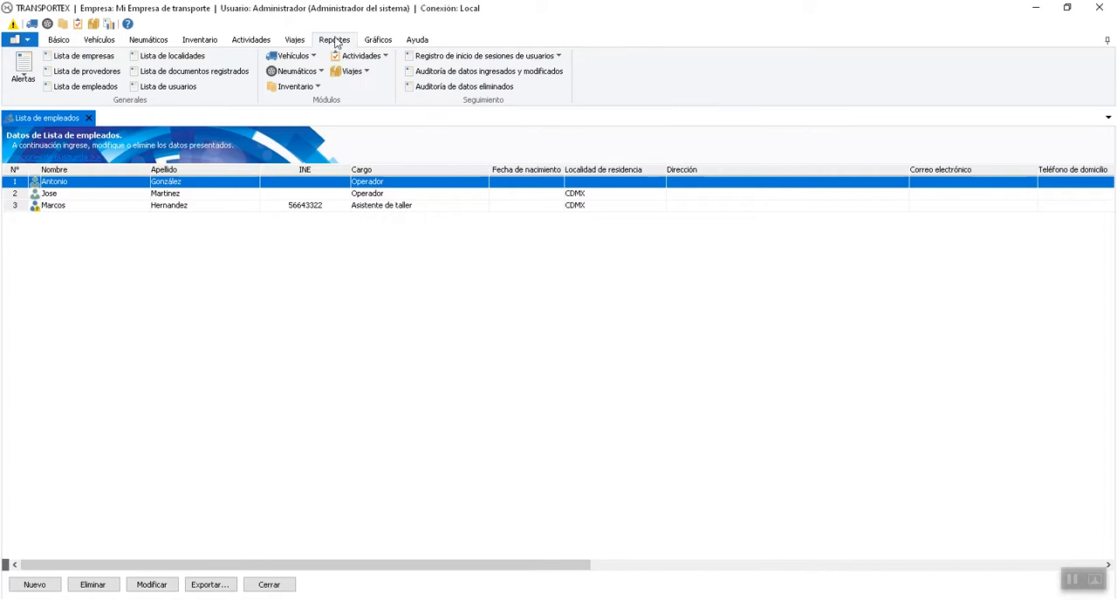
{"action": "left_click", "coordinate": [347, 71]}
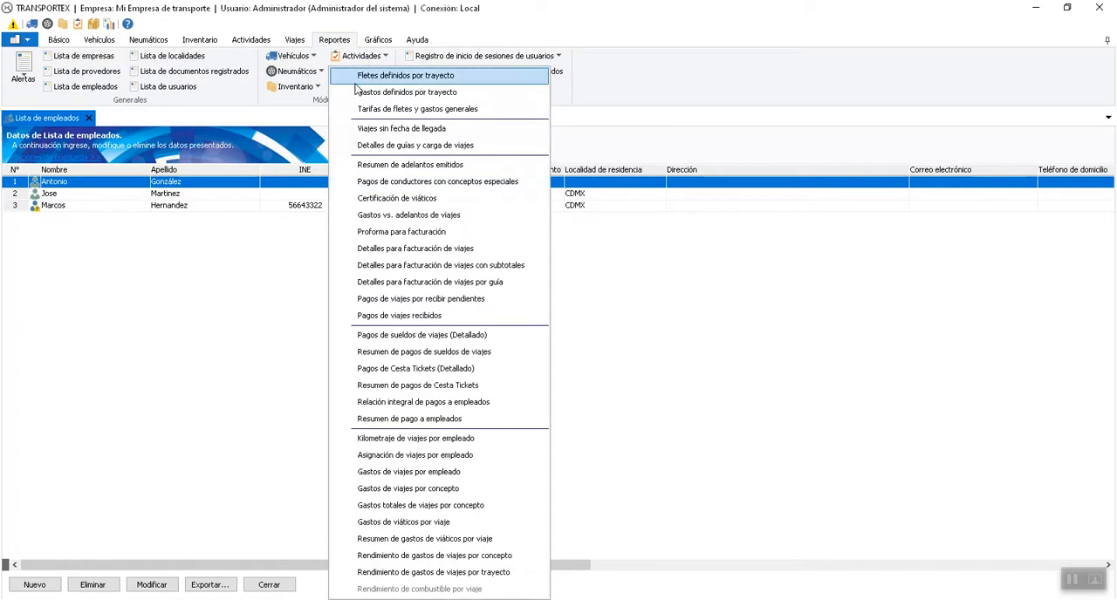
{"action": "left_click", "coordinate": [492, 401]}
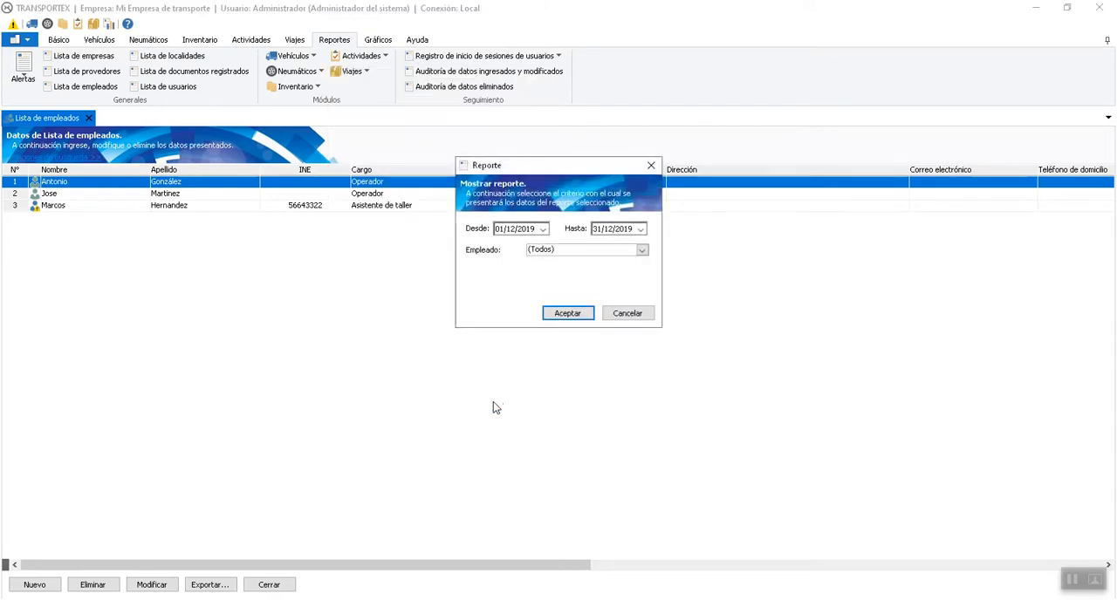
{"action": "left_click", "coordinate": [543, 230]}
{"action": "left_click", "coordinate": [498, 248]}
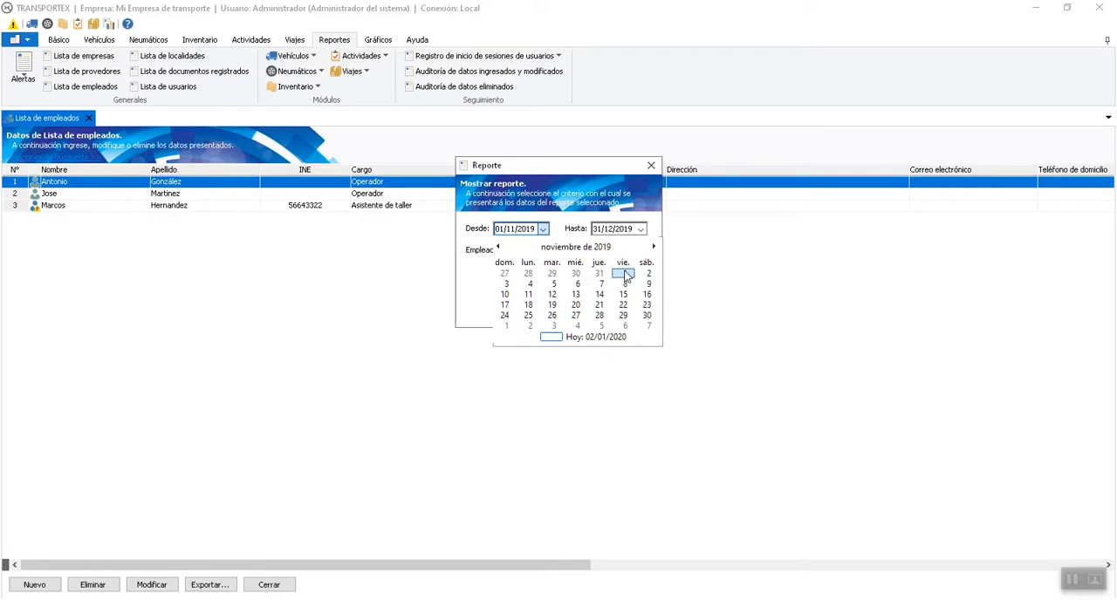
{"action": "left_click", "coordinate": [653, 247]}
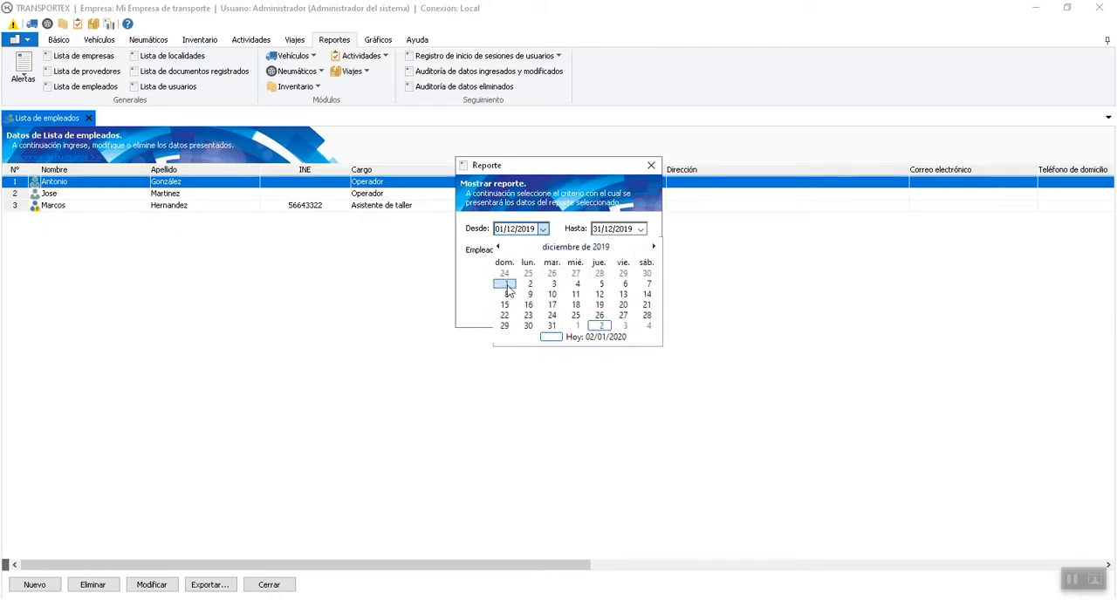
{"action": "left_click", "coordinate": [507, 285]}
{"action": "left_click", "coordinate": [640, 228]}
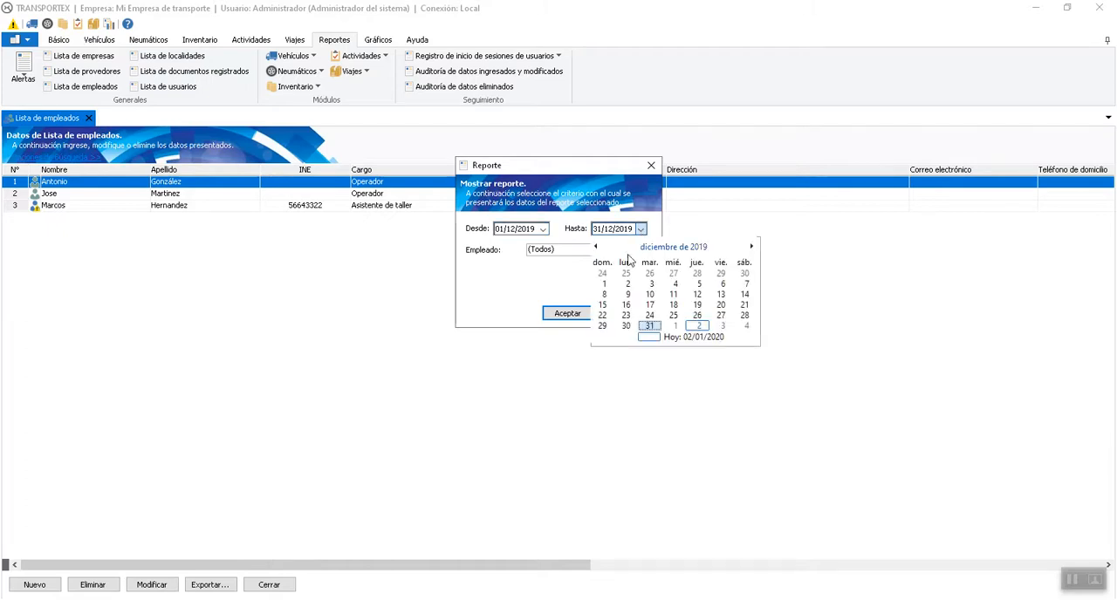
{"action": "left_click", "coordinate": [649, 325]}
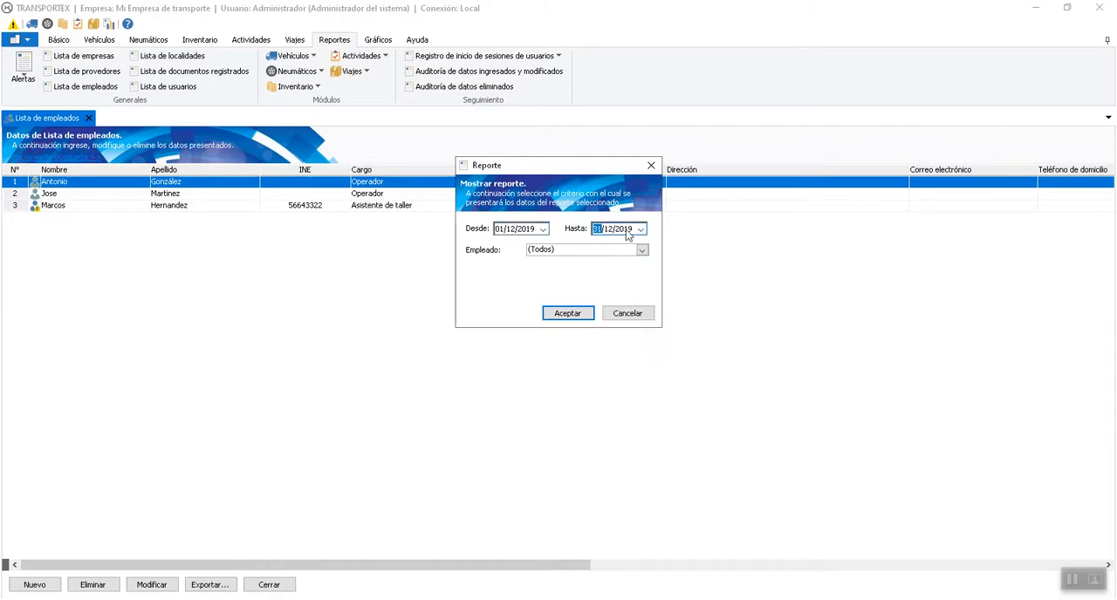
{"action": "left_click", "coordinate": [569, 313]}
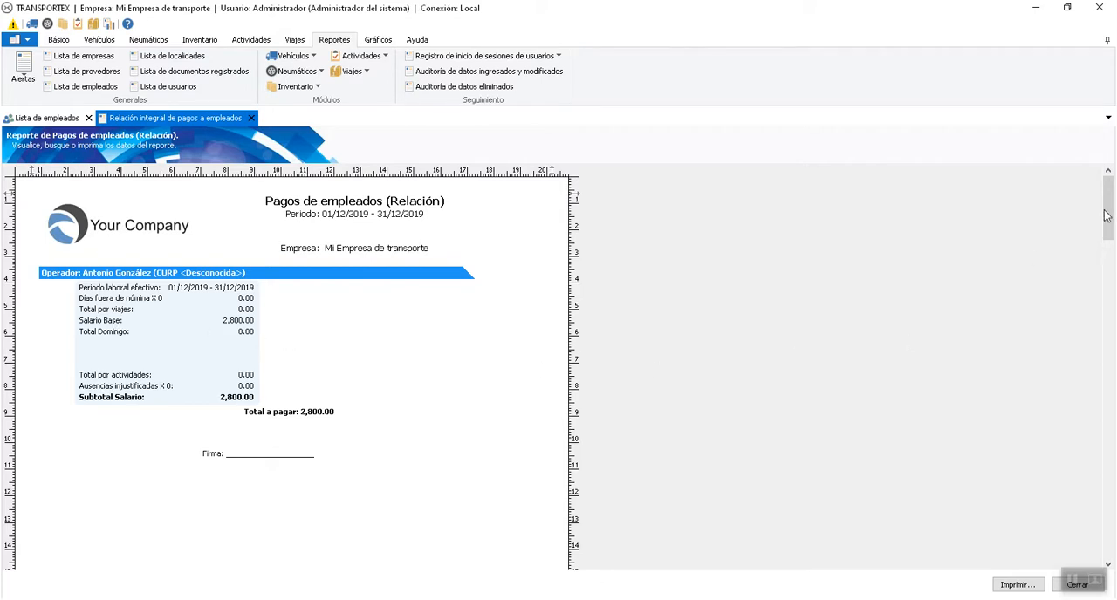
Examine the salary breakdown and total to pay for the second and third employees in the payment report.
{"action": "left_click_drag", "start_coordinate": [1108, 212], "coordinate": [1110, 347]}
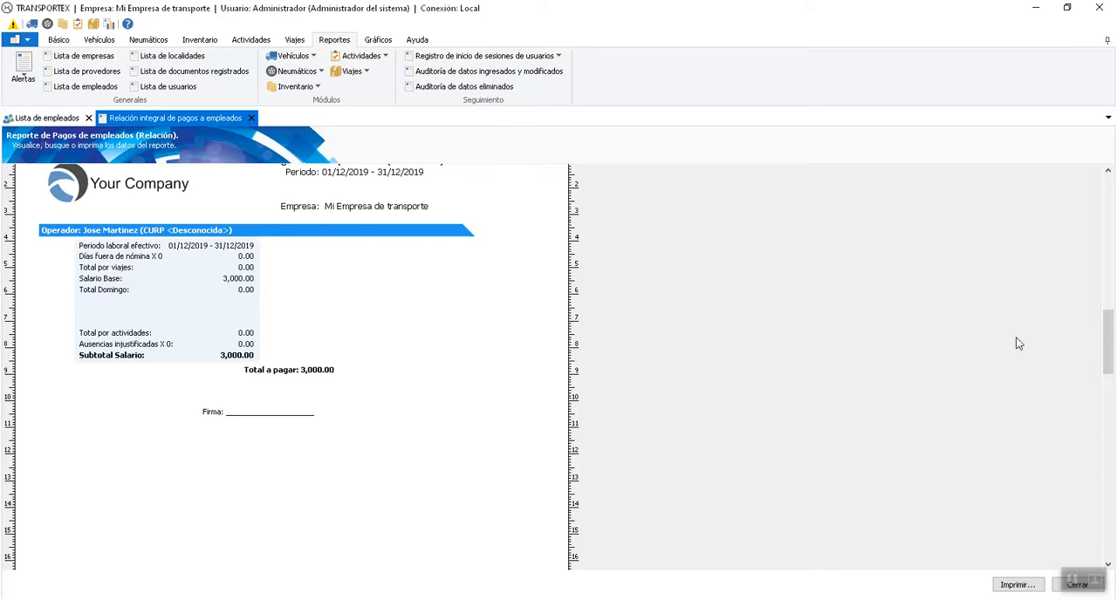
{"action": "left_click_drag", "start_coordinate": [1104, 321], "coordinate": [986, 342]}
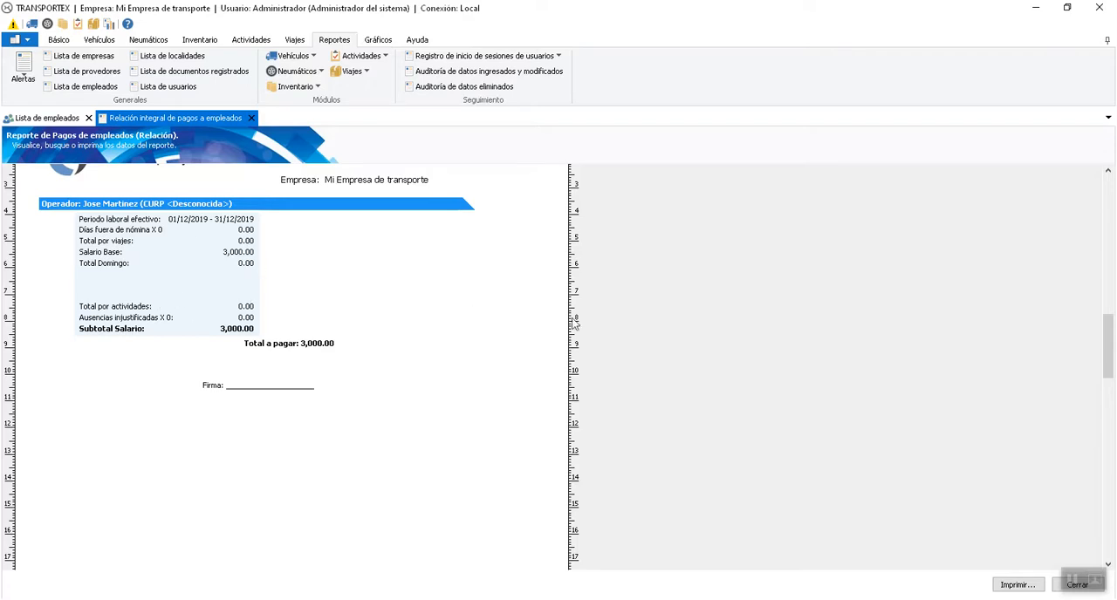
{"action": "left_click_drag", "start_coordinate": [1106, 346], "coordinate": [1107, 464]}
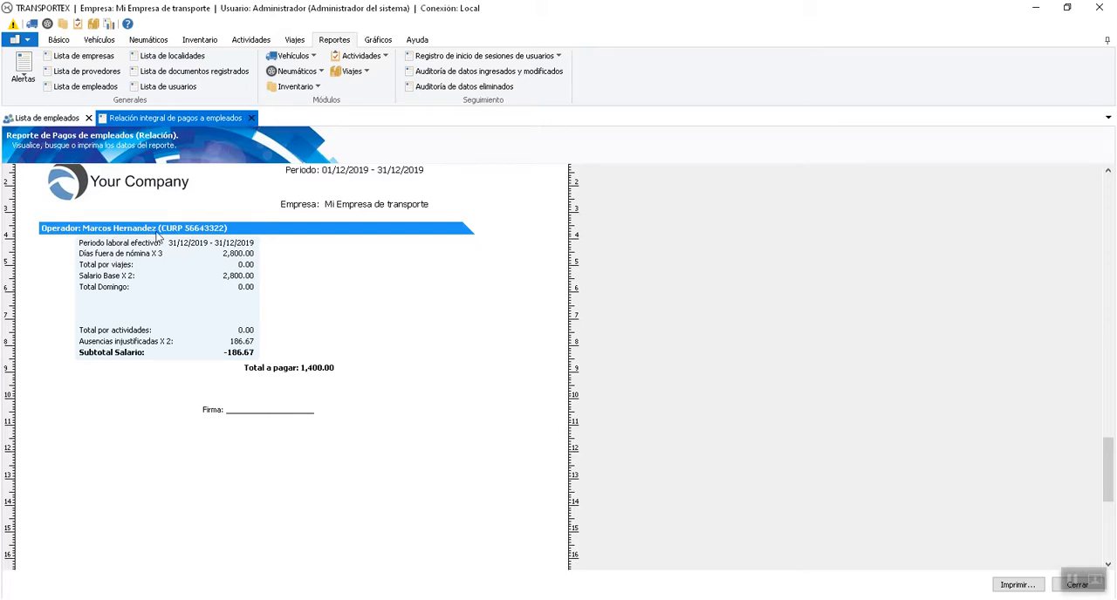
Check the third employee's calendar of non-worked days for December 2019 and close the employee record without saving.
{"action": "left_click", "coordinate": [52, 123]}
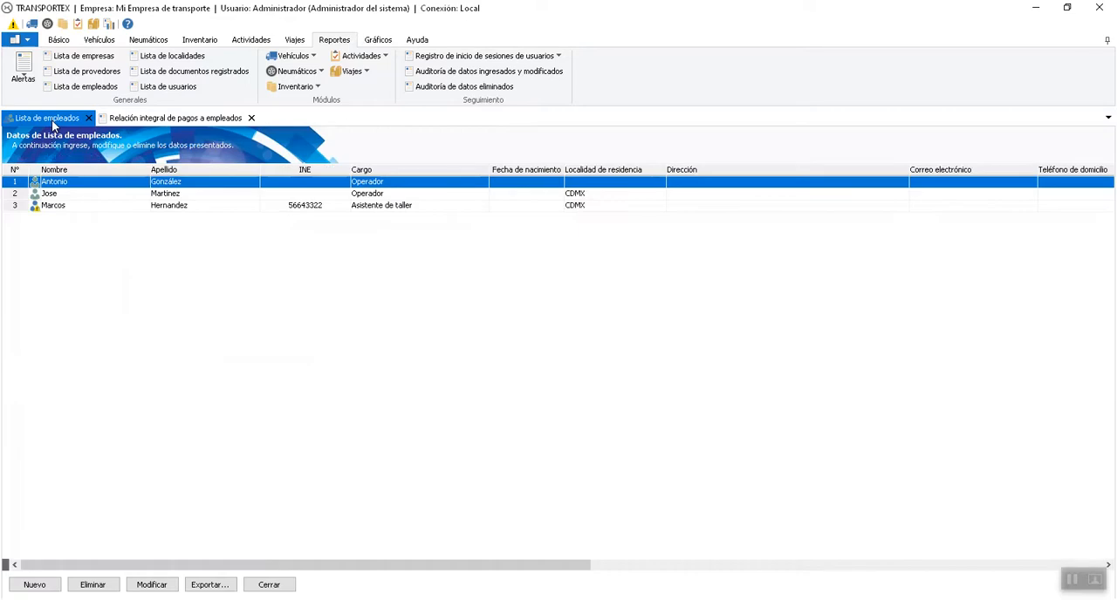
{"action": "double_click", "coordinate": [221, 208]}
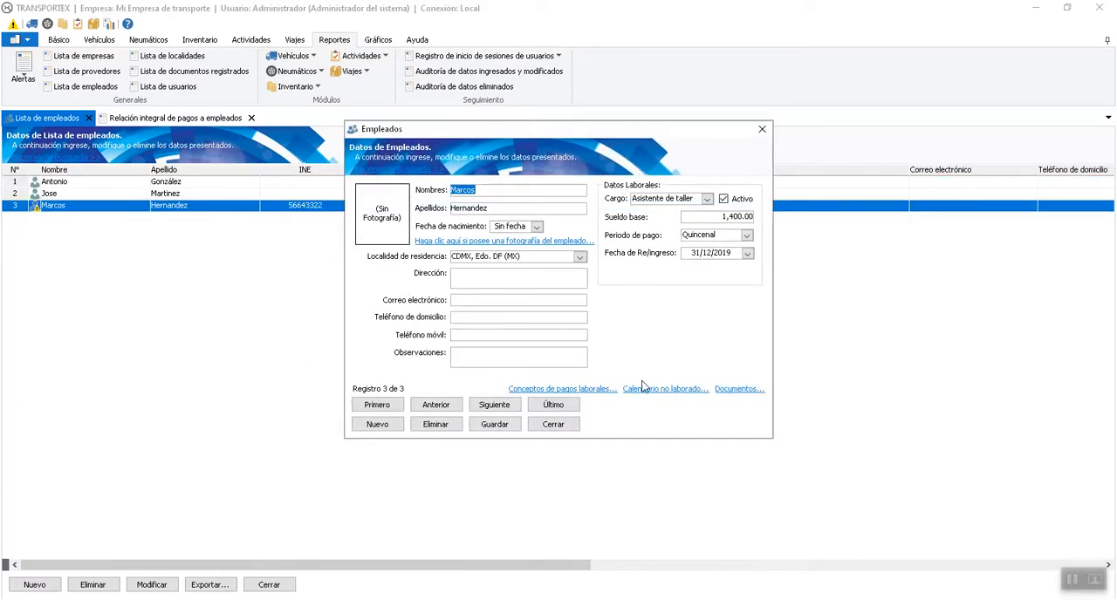
{"action": "left_click", "coordinate": [654, 394]}
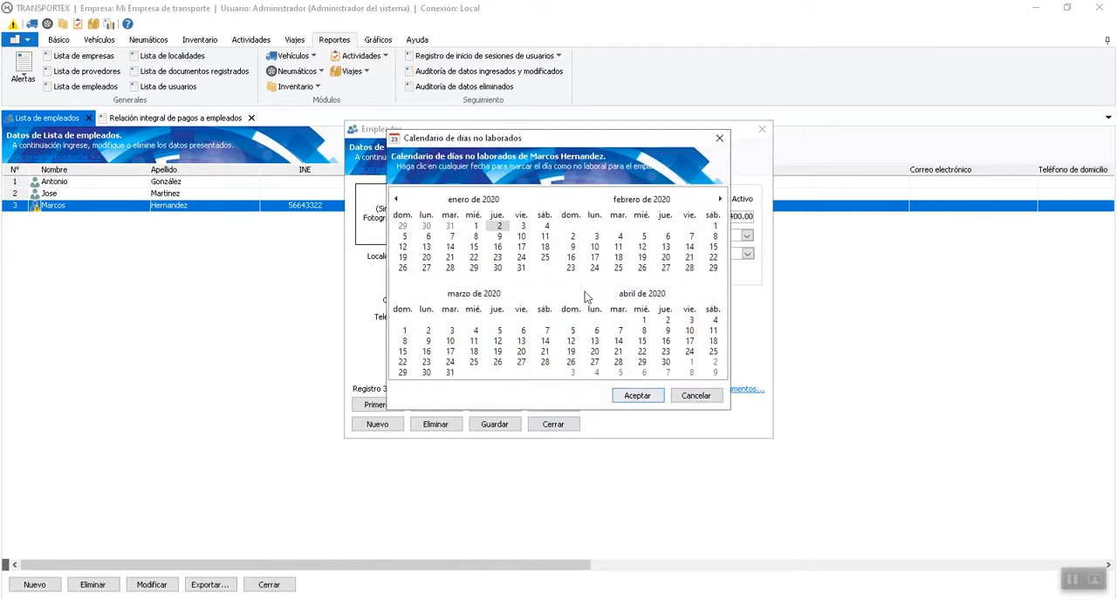
{"action": "left_click", "coordinate": [396, 200]}
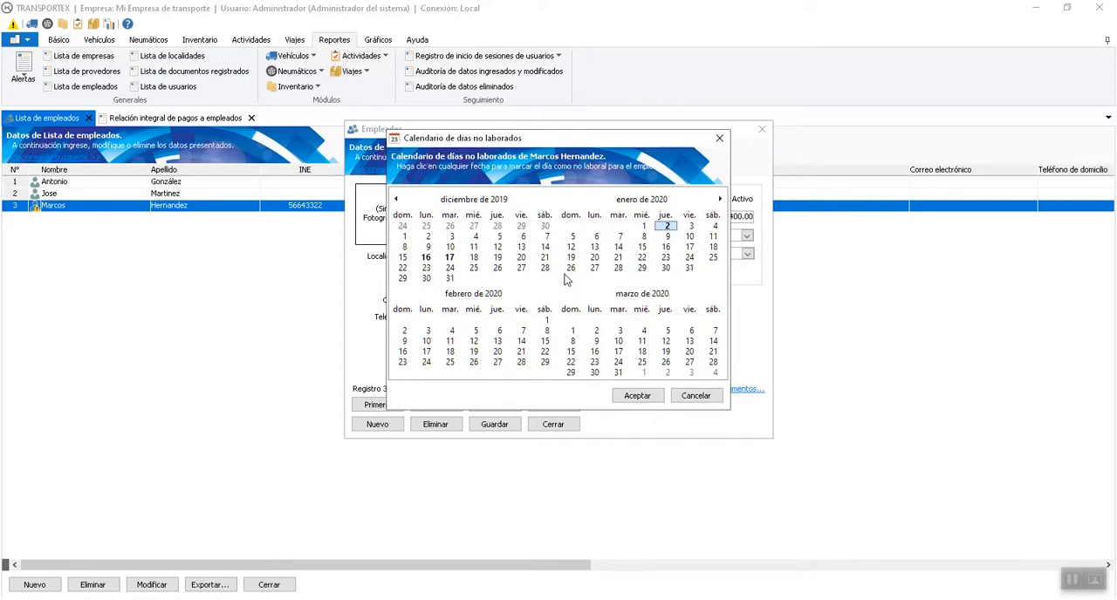
{"action": "left_click", "coordinate": [434, 259]}
{"action": "left_click", "coordinate": [719, 138]}
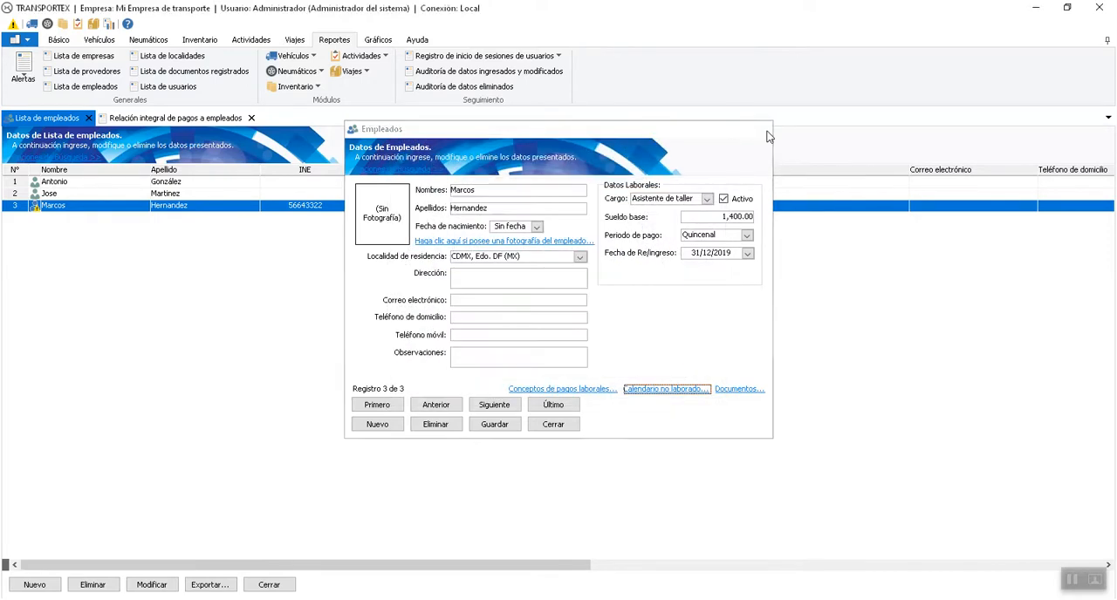
{"action": "left_click", "coordinate": [762, 129]}
Recheck the third employee's page in the payment report and close both the report and the employee list.
{"action": "left_click", "coordinate": [192, 120]}
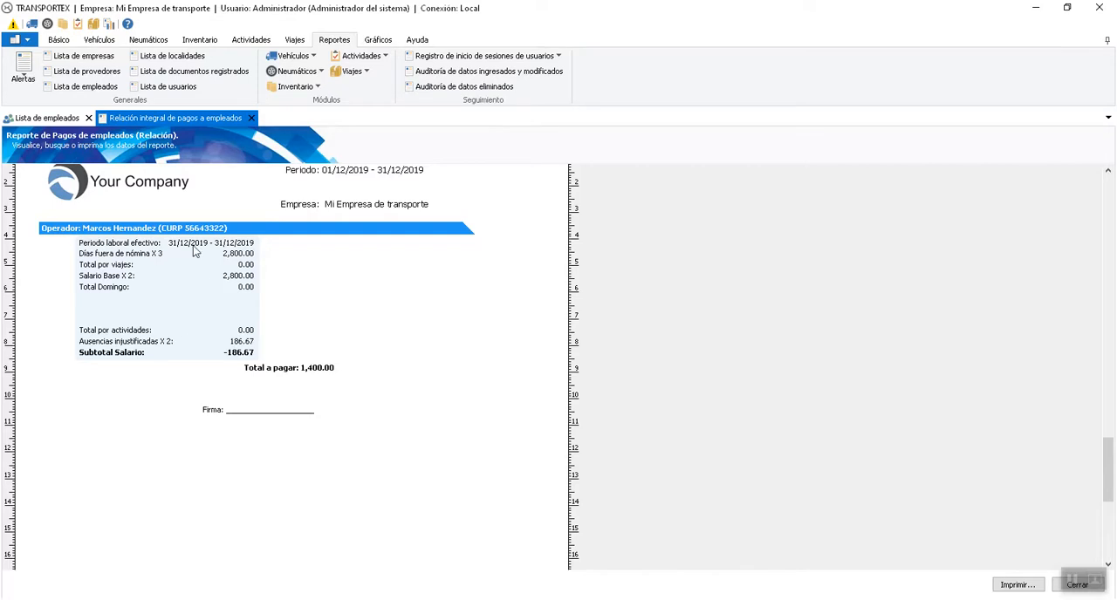
{"action": "left_click", "coordinate": [252, 118]}
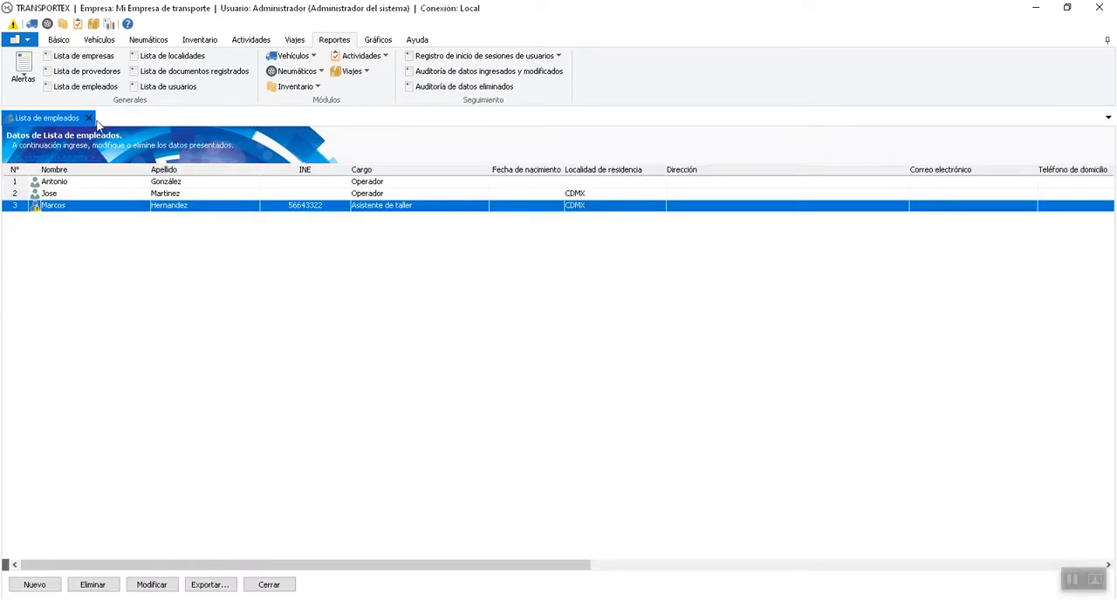
{"action": "left_click", "coordinate": [89, 118]}
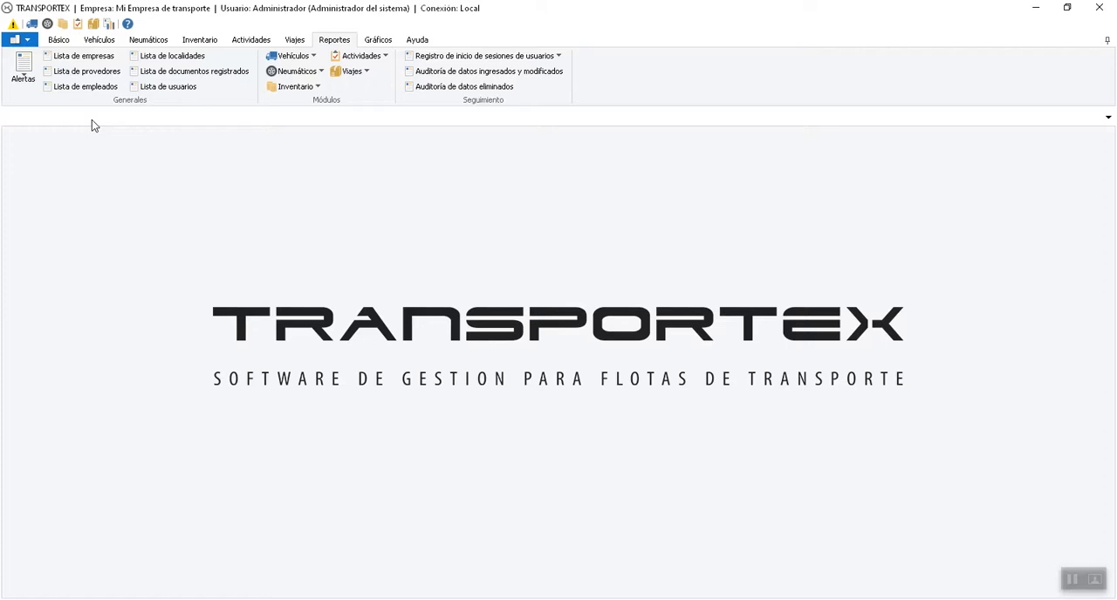
Open the employee settings in the system configuration and choose Operador as the position for vehicle drivers.
{"action": "left_click", "coordinate": [21, 40]}
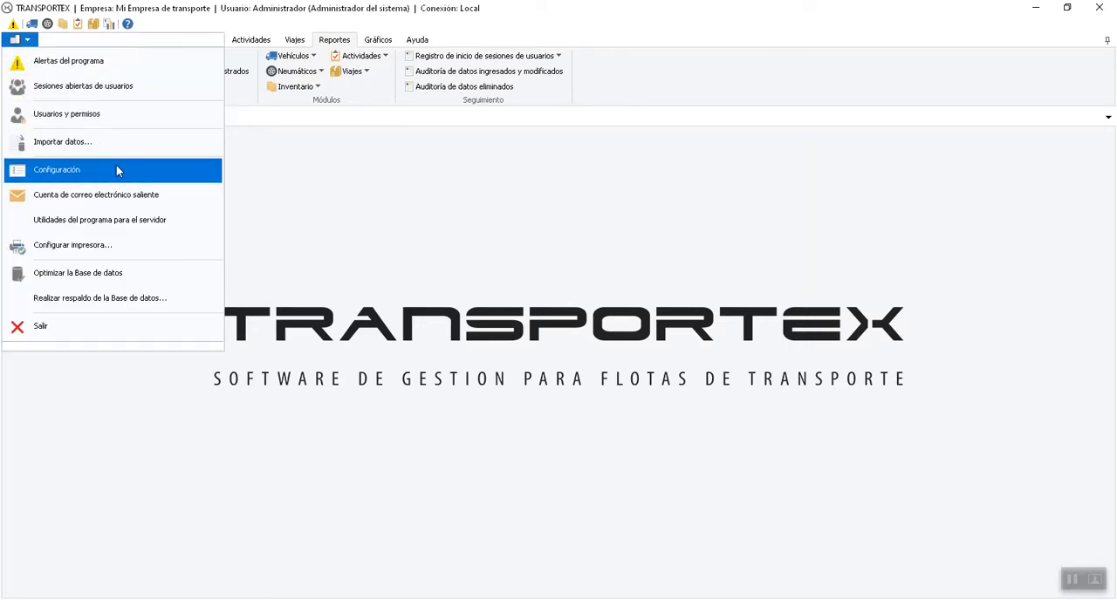
{"action": "left_click", "coordinate": [172, 171]}
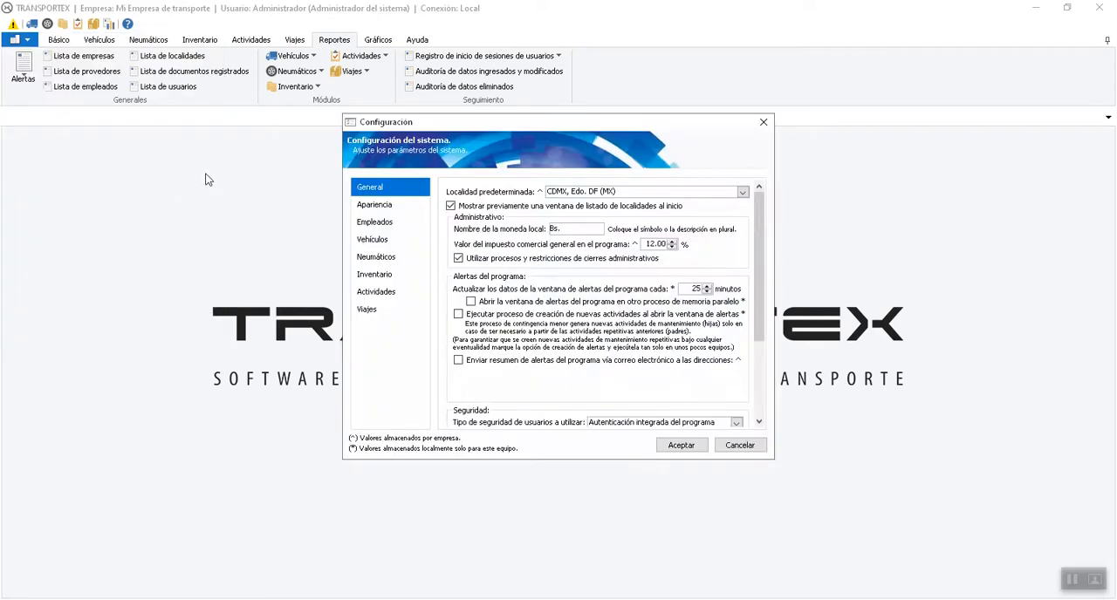
{"action": "left_click", "coordinate": [398, 225]}
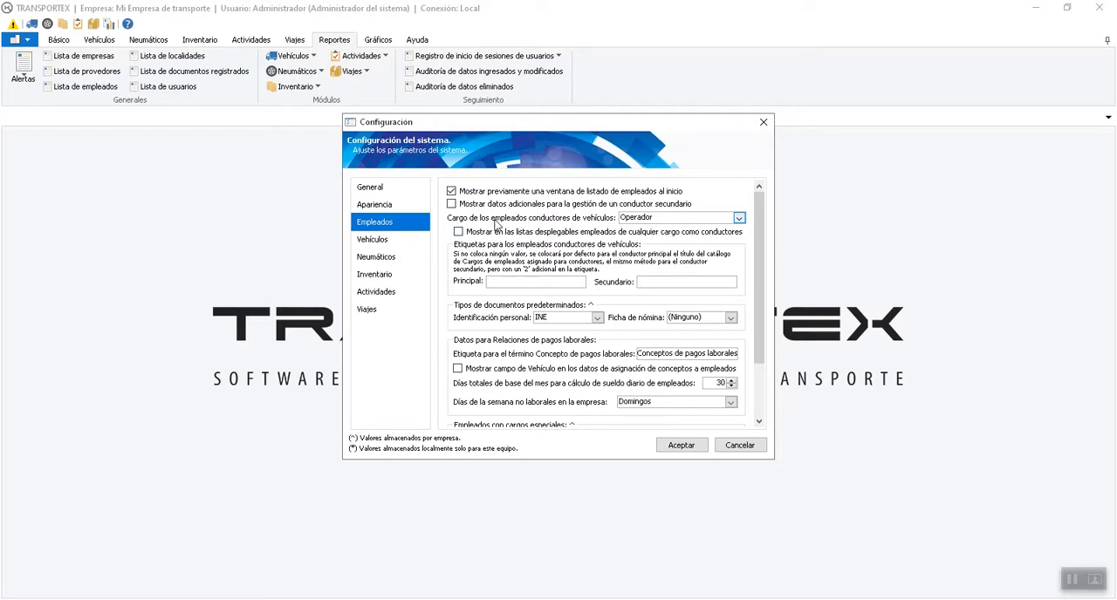
{"action": "left_click", "coordinate": [680, 223]}
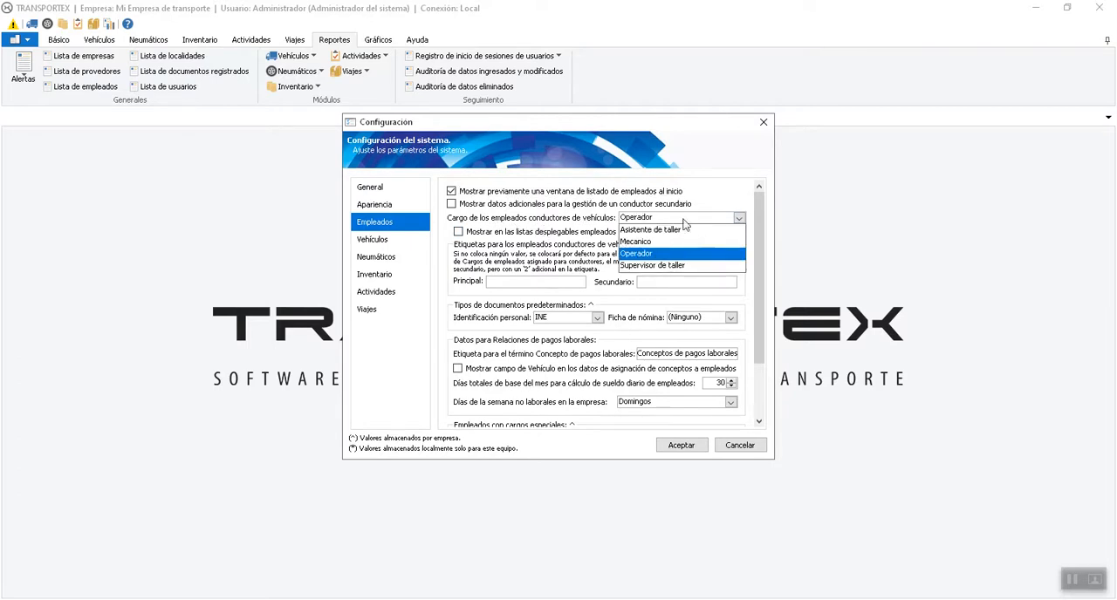
{"action": "left_click", "coordinate": [647, 255]}
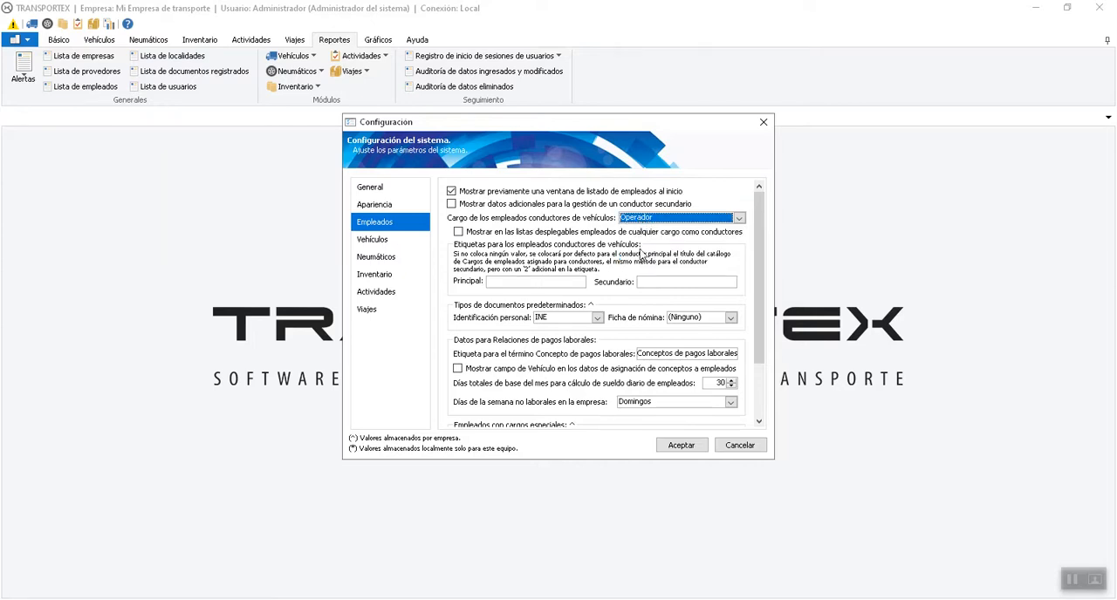
Review the monthly base days for daily salary and the company's non-working weekday options, and close the configuration without saving.
{"action": "left_click_drag", "start_coordinate": [761, 237], "coordinate": [763, 295]}
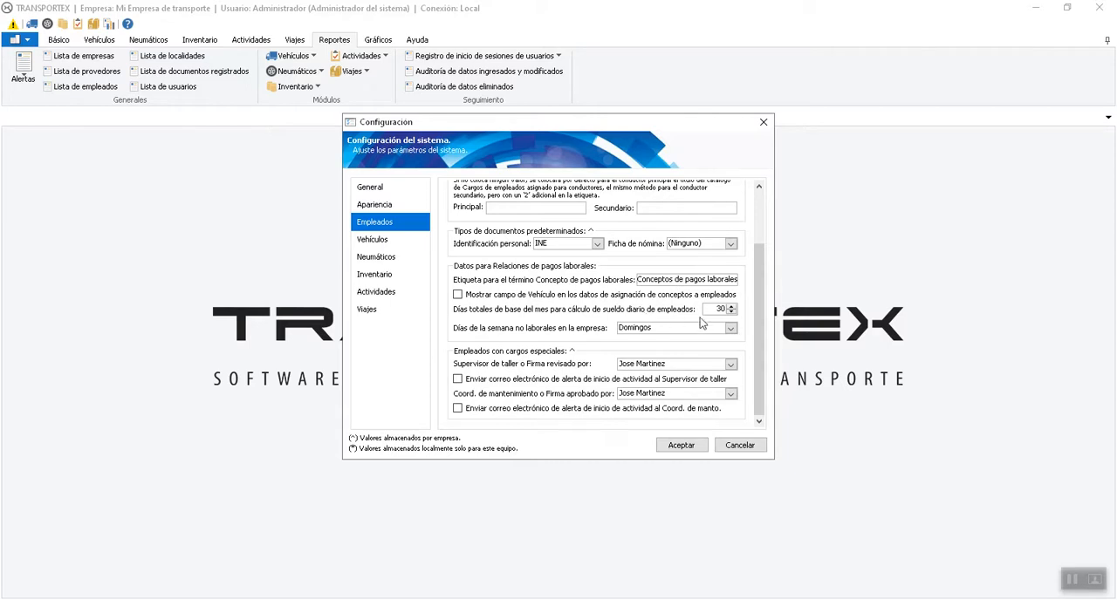
{"action": "double_click", "coordinate": [713, 313]}
{"action": "left_click", "coordinate": [712, 309]}
{"action": "left_click", "coordinate": [691, 330]}
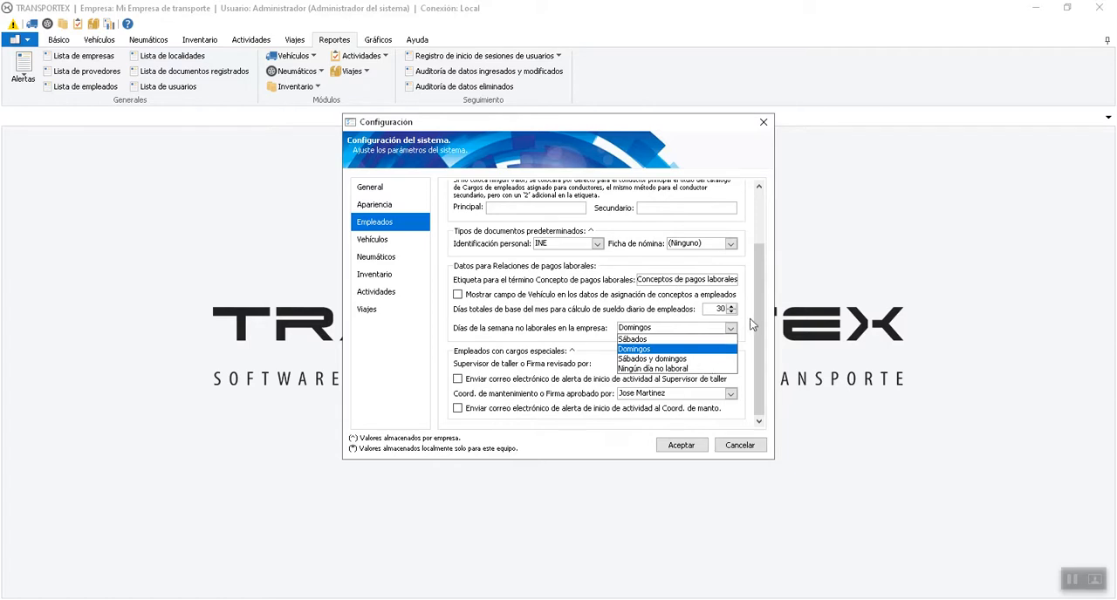
{"action": "scroll", "coordinate": [750, 319], "scroll_direction": "up", "scroll_amount": 3}
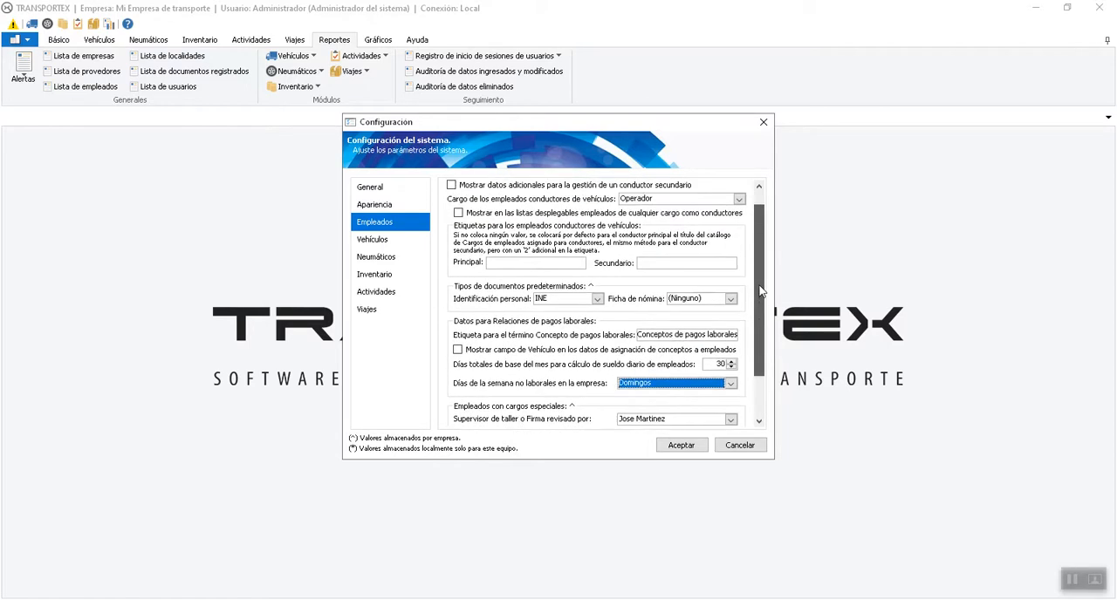
{"action": "left_click", "coordinate": [763, 123]}
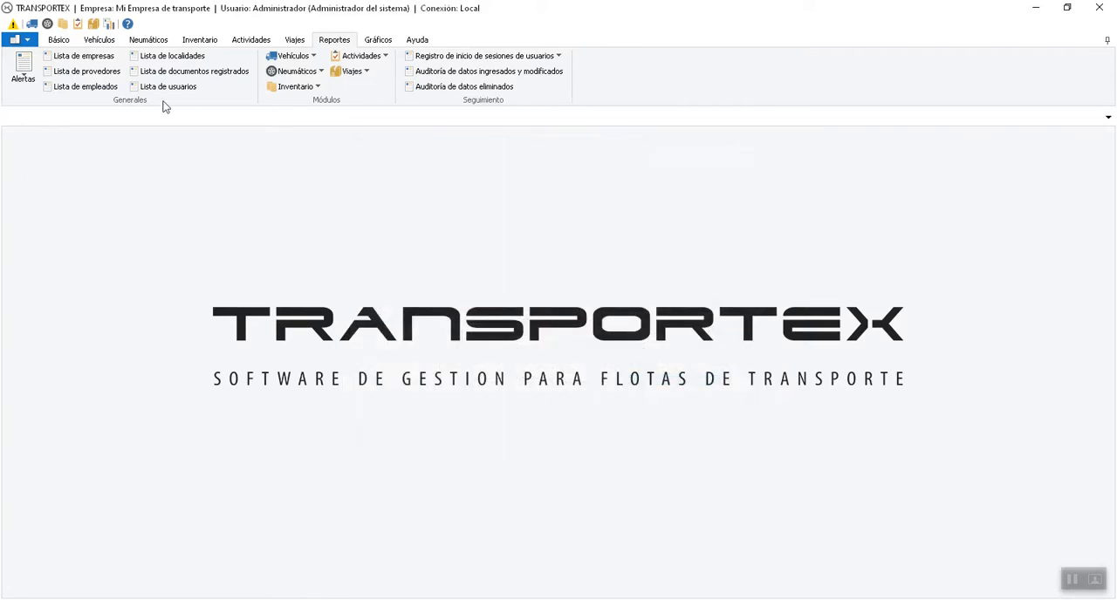
Reopen the employee list and display the first employee's calendar of non-worked days.
{"action": "left_click", "coordinate": [57, 41]}
{"action": "left_click", "coordinate": [279, 84]}
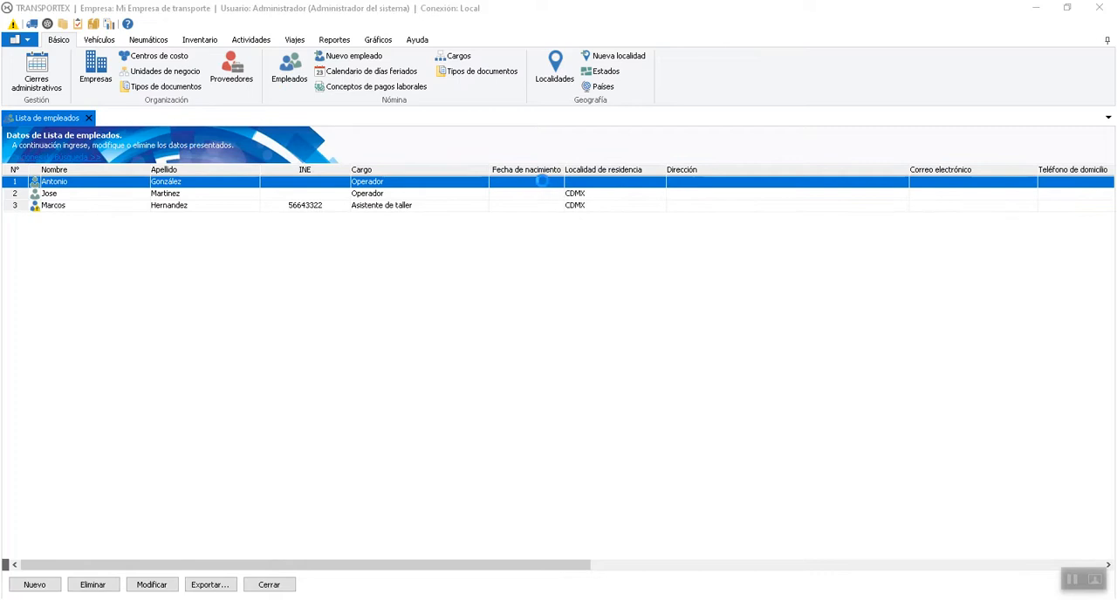
{"action": "double_click", "coordinate": [543, 183]}
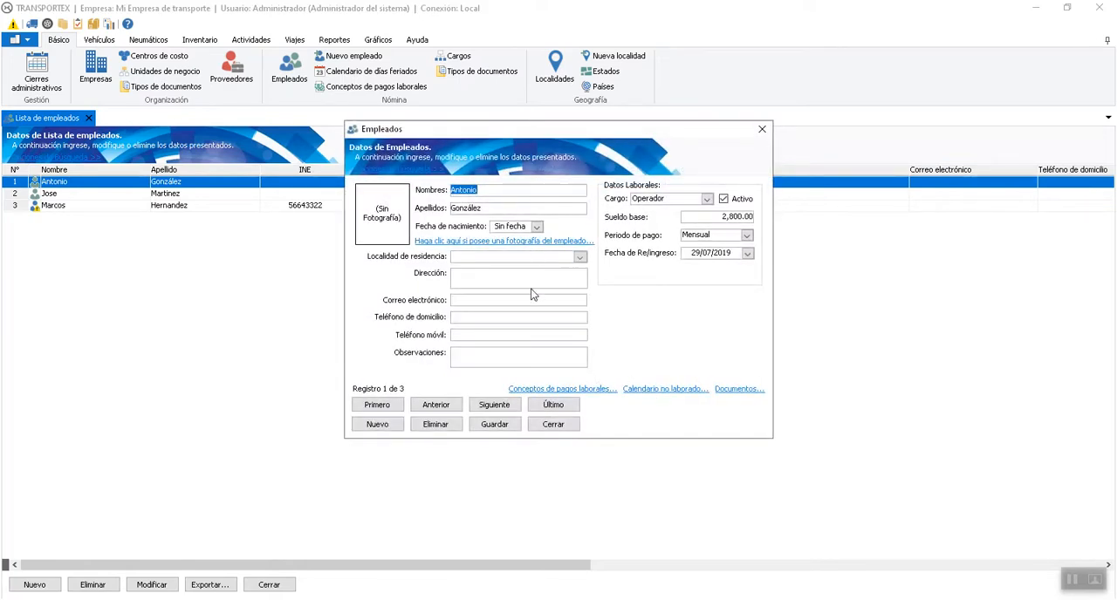
{"action": "left_click", "coordinate": [661, 390]}
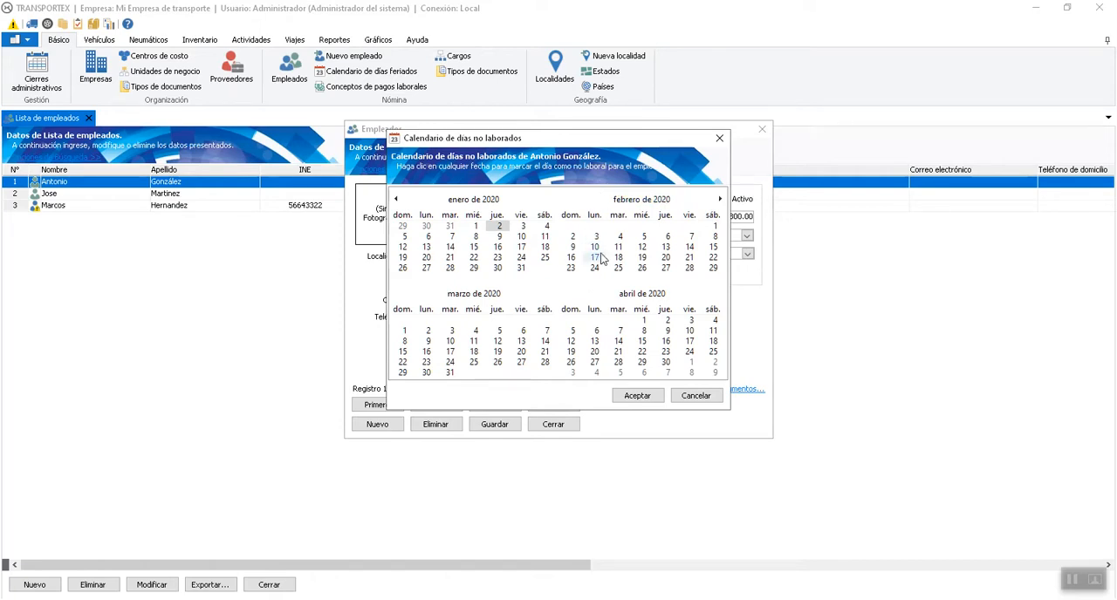
Close the first employee's calendar and record, and check the second employee's calendar of non-worked days, closing it without changes.
{"action": "left_click", "coordinate": [721, 139]}
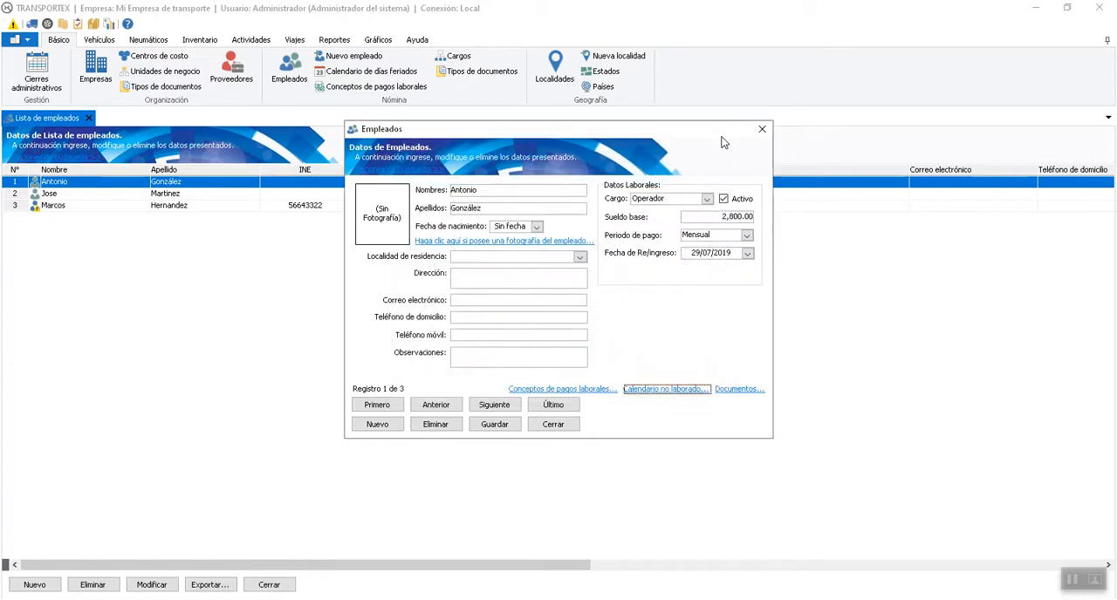
{"action": "left_click", "coordinate": [763, 130]}
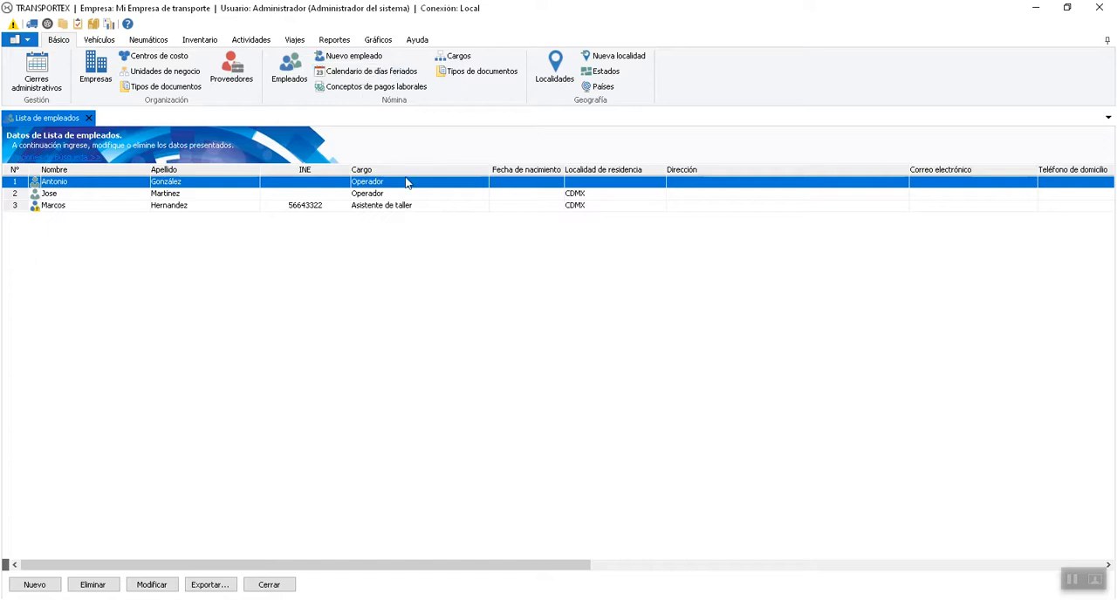
{"action": "left_click", "coordinate": [469, 197]}
{"action": "double_click", "coordinate": [466, 193]}
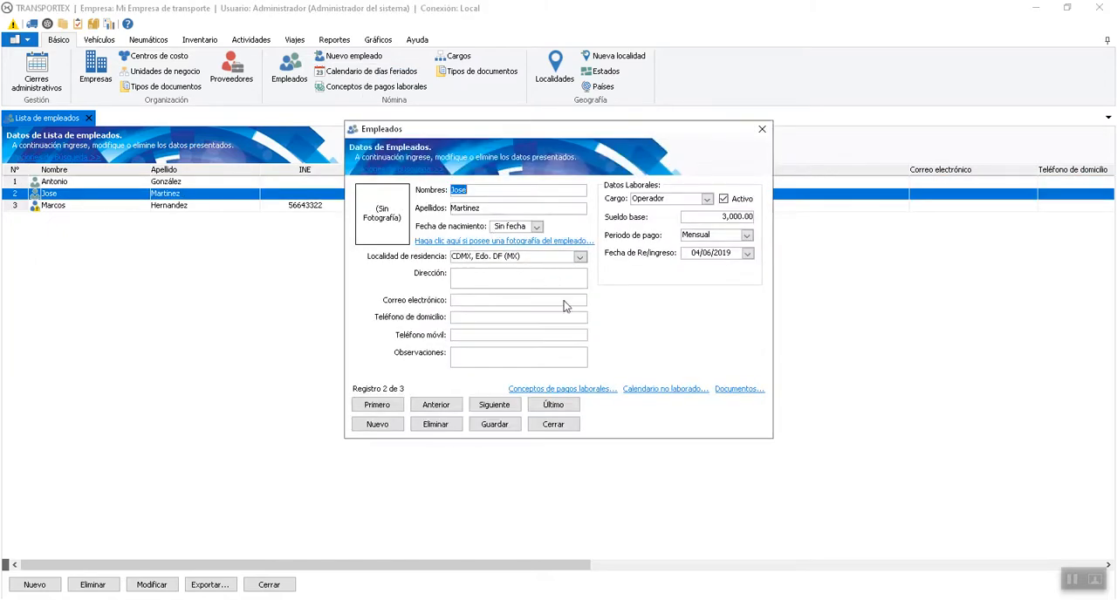
{"action": "left_click", "coordinate": [655, 390]}
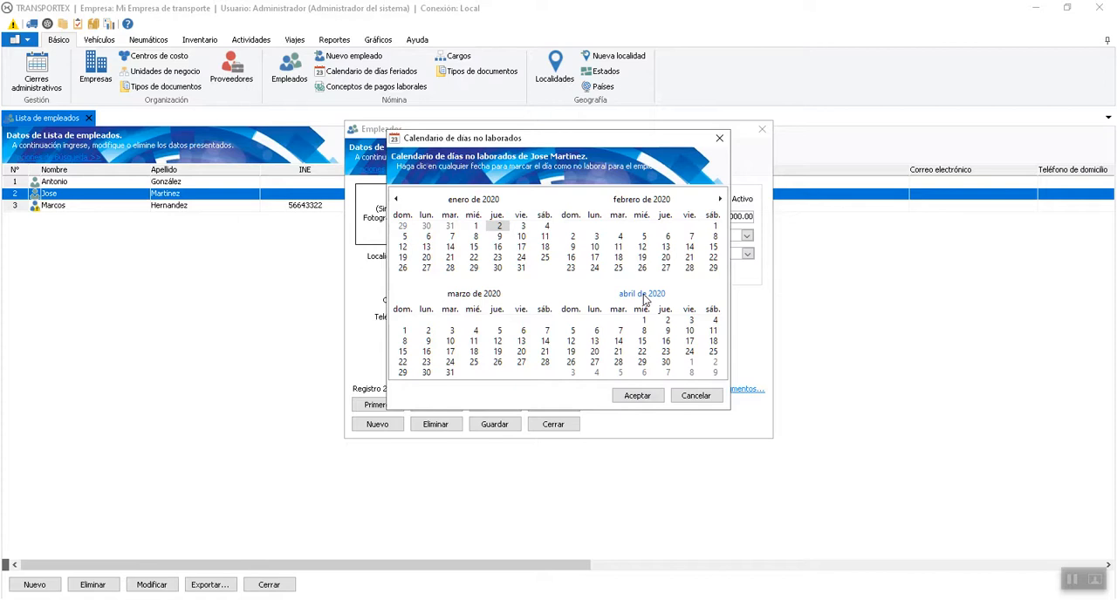
{"action": "left_click", "coordinate": [718, 138]}
{"action": "left_click", "coordinate": [757, 133]}
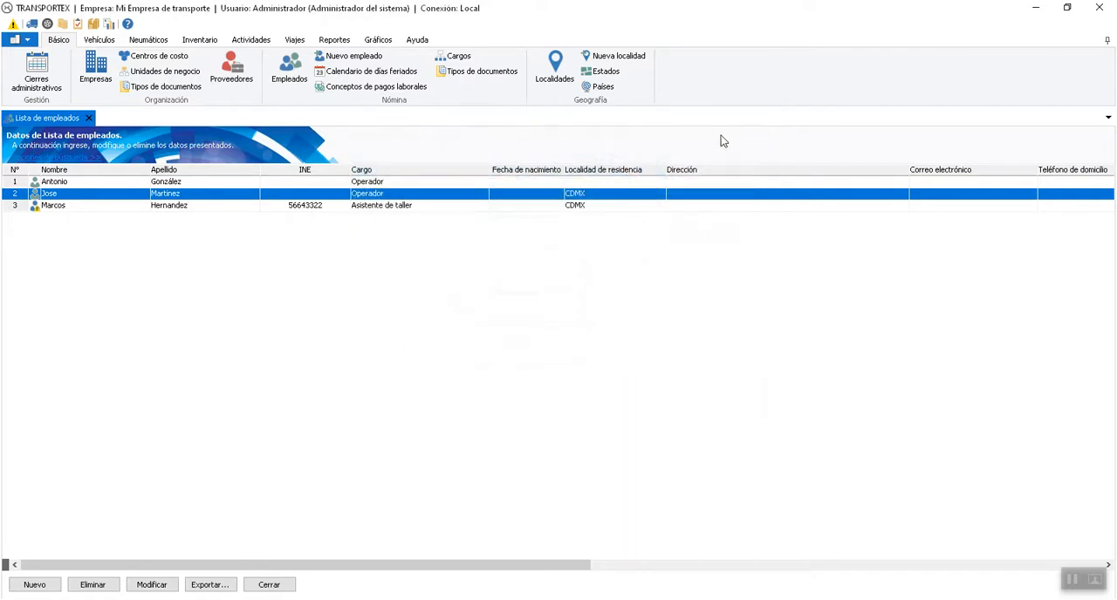
Review the general calendar of public holidays and close it without marking any date.
{"action": "left_click", "coordinate": [359, 79]}
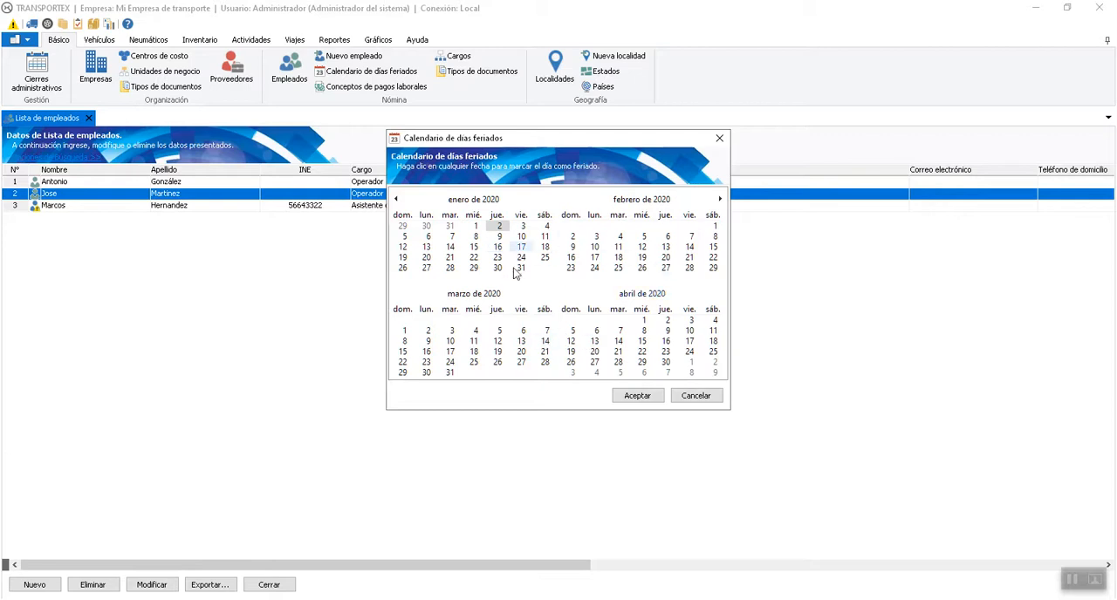
{"action": "left_click_drag", "start_coordinate": [584, 140], "coordinate": [542, 171]}
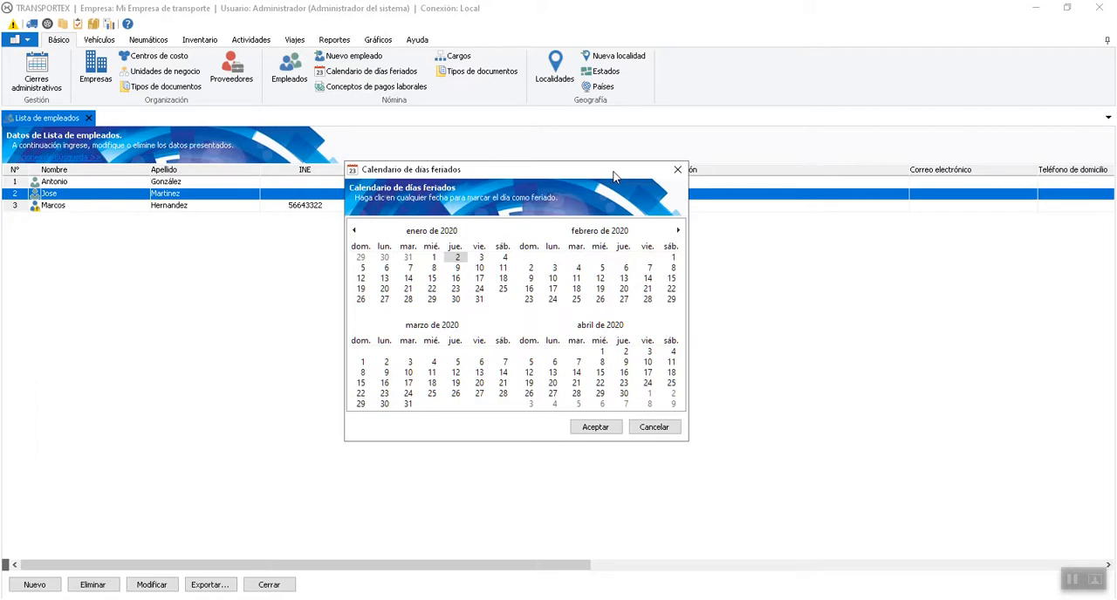
{"action": "mouse_move", "coordinate": [588, 172]}
{"action": "left_mouse_down"}
{"action": "mouse_move", "coordinate": [640, 155]}
{"action": "mouse_move", "coordinate": [596, 183]}
{"action": "left_mouse_up"}
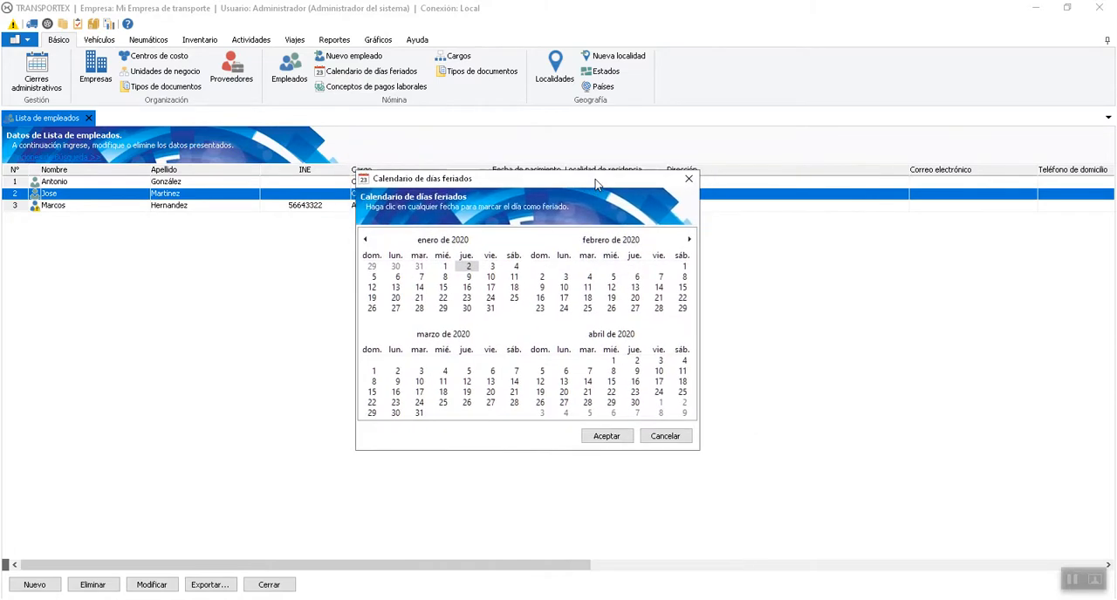
{"action": "left_click", "coordinate": [688, 180]}
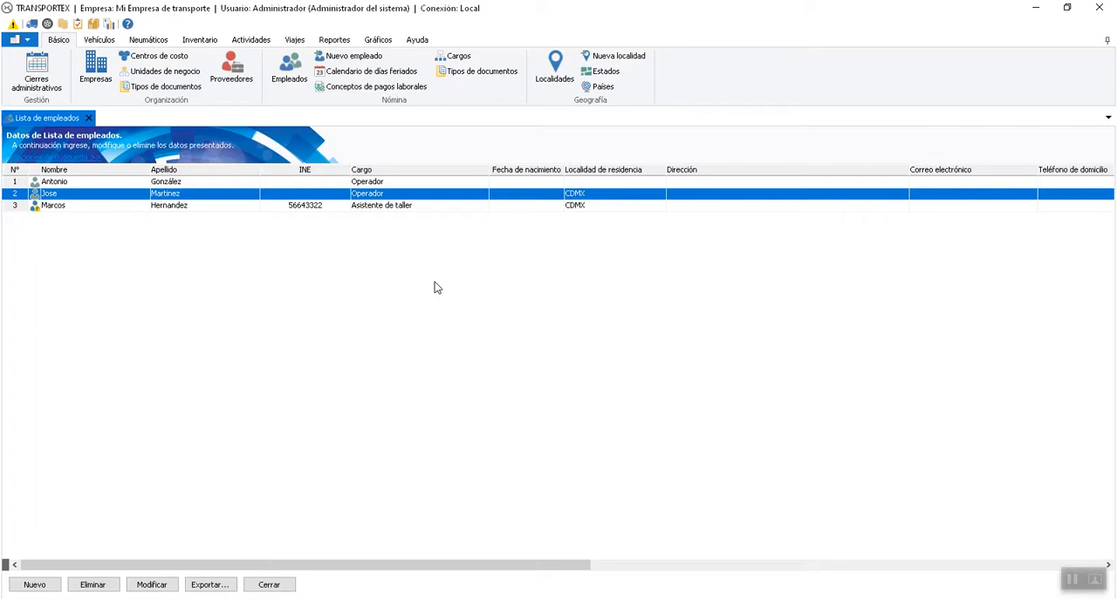
Create a labour payment concept described as "Prestamos personales", of type Beneficio and not applied to all employees.
{"action": "left_click", "coordinate": [367, 90]}
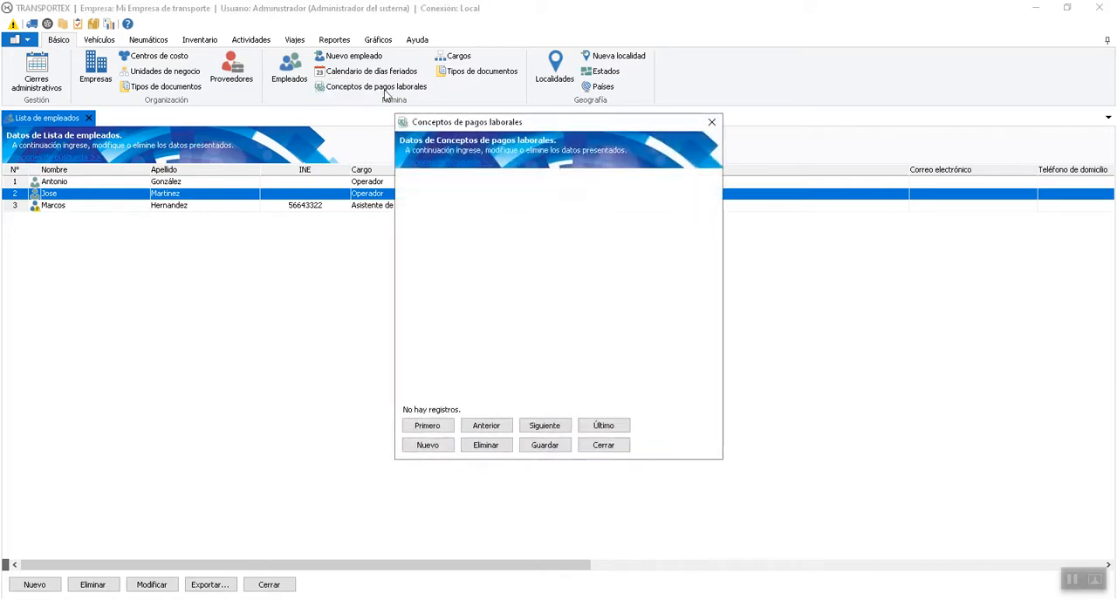
{"action": "left_click_drag", "start_coordinate": [481, 127], "coordinate": [488, 167]}
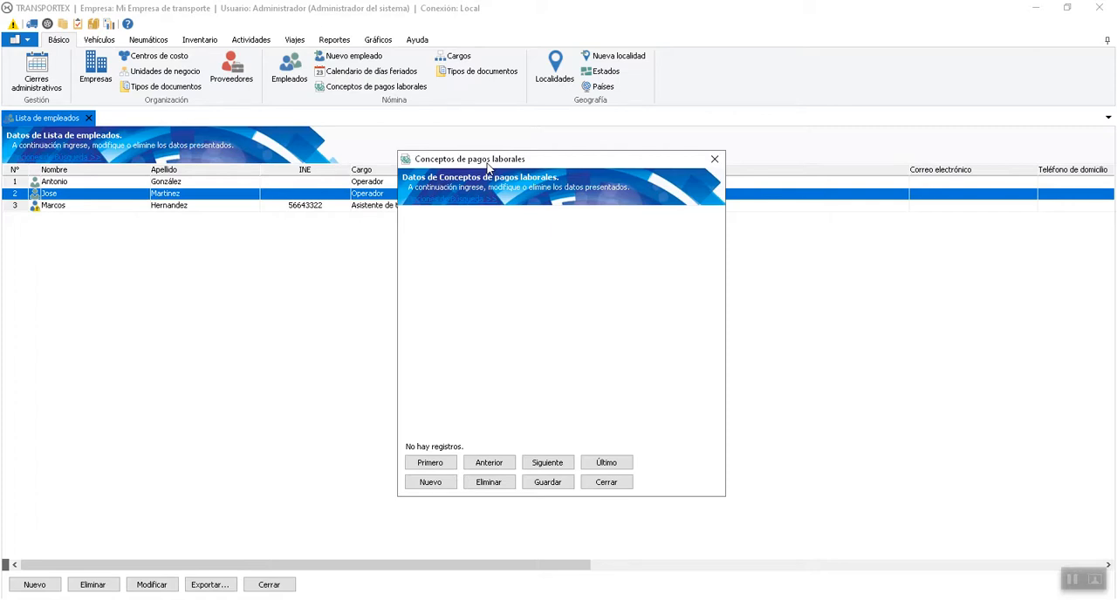
{"action": "left_click", "coordinate": [432, 482]}
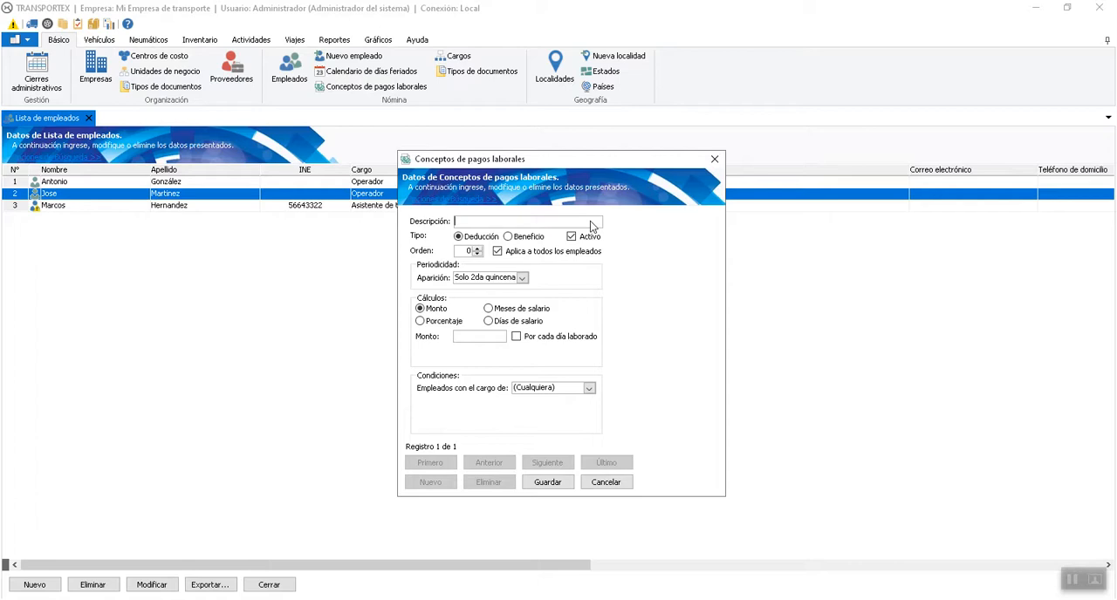
{"action": "type", "text": "prestamos personales"}
{"action": "key", "text": "Delete"}
{"action": "type", "text": "P"}
{"action": "left_click", "coordinate": [510, 238]}
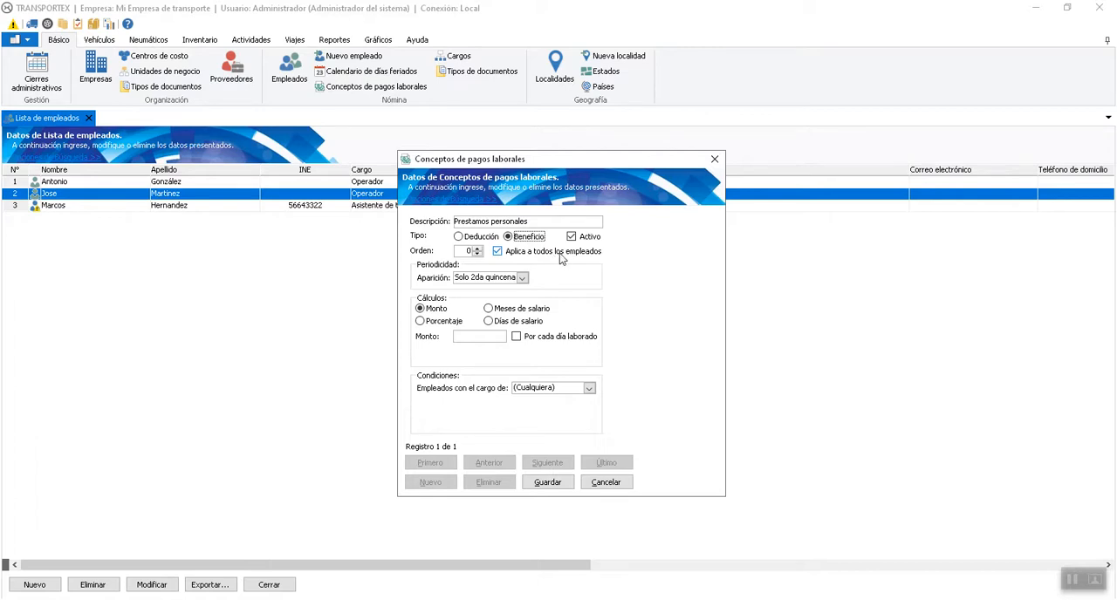
{"action": "left_click", "coordinate": [561, 255]}
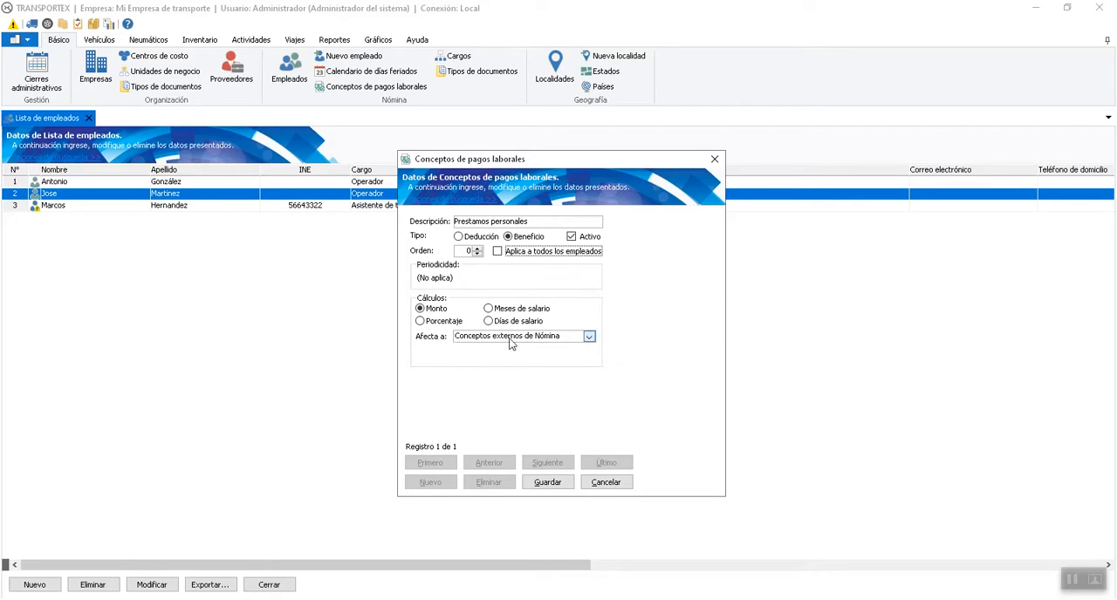
Review what the personal loans concept can affect, keep Conceptos externos de Nómina, and save the concept.
{"action": "left_click", "coordinate": [537, 340]}
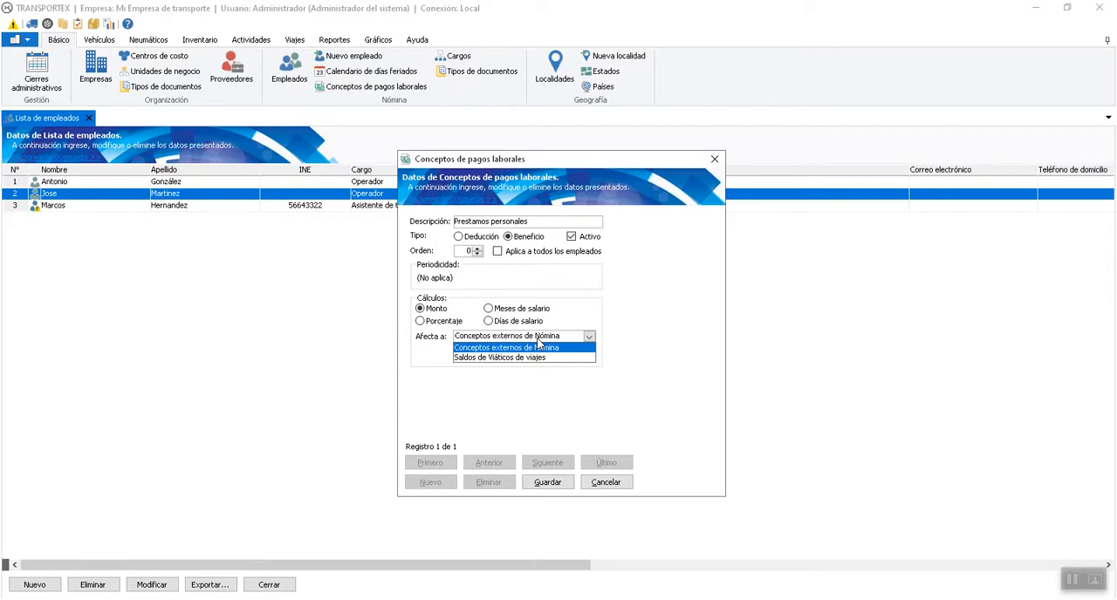
{"action": "left_click", "coordinate": [542, 358]}
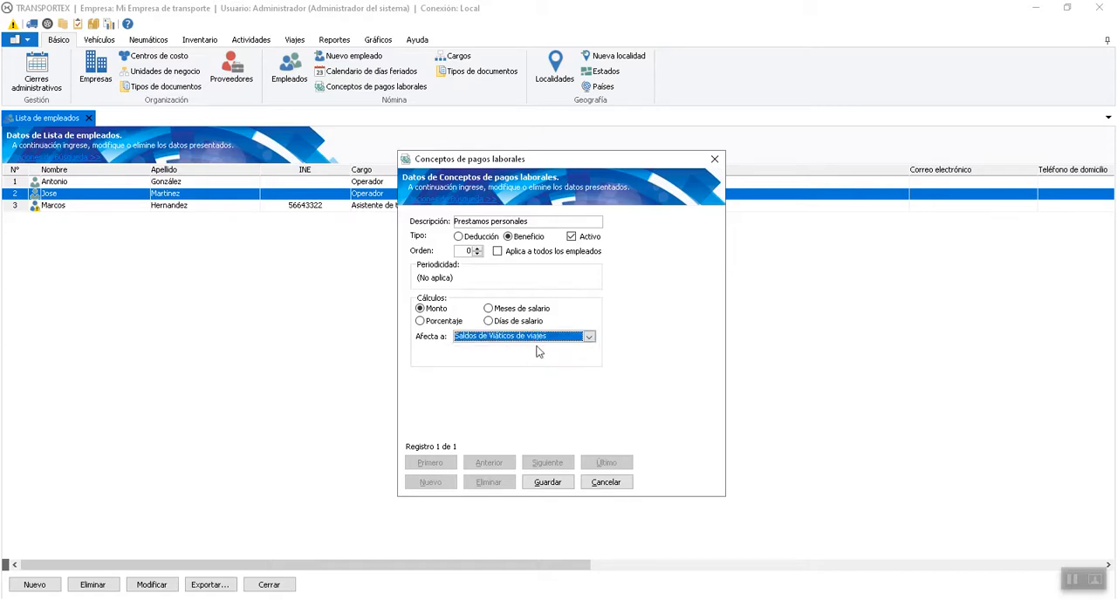
{"action": "left_click", "coordinate": [544, 342]}
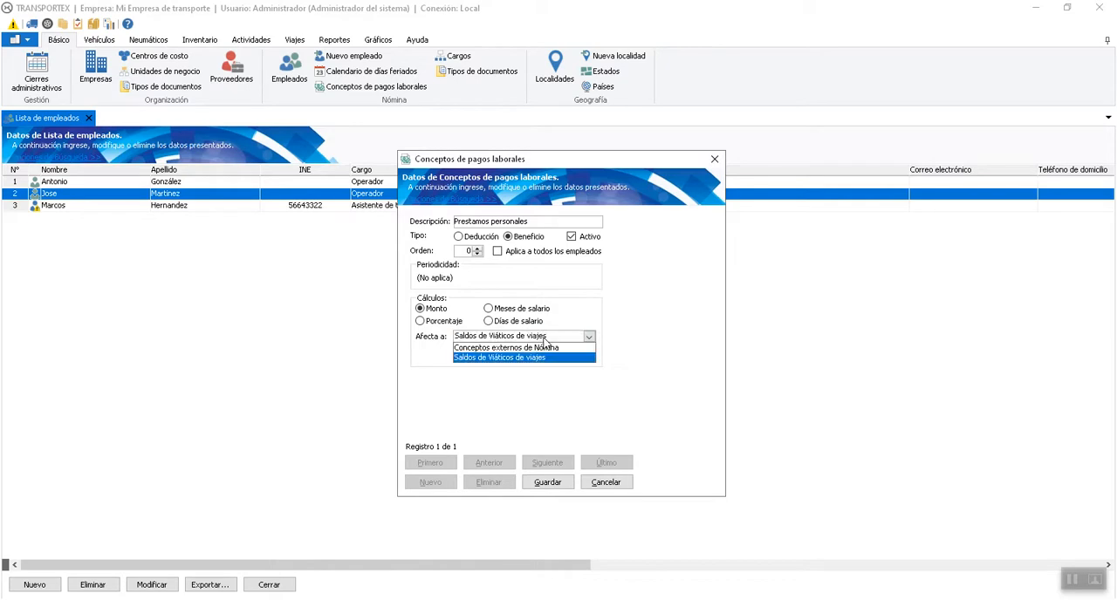
{"action": "left_click", "coordinate": [527, 349]}
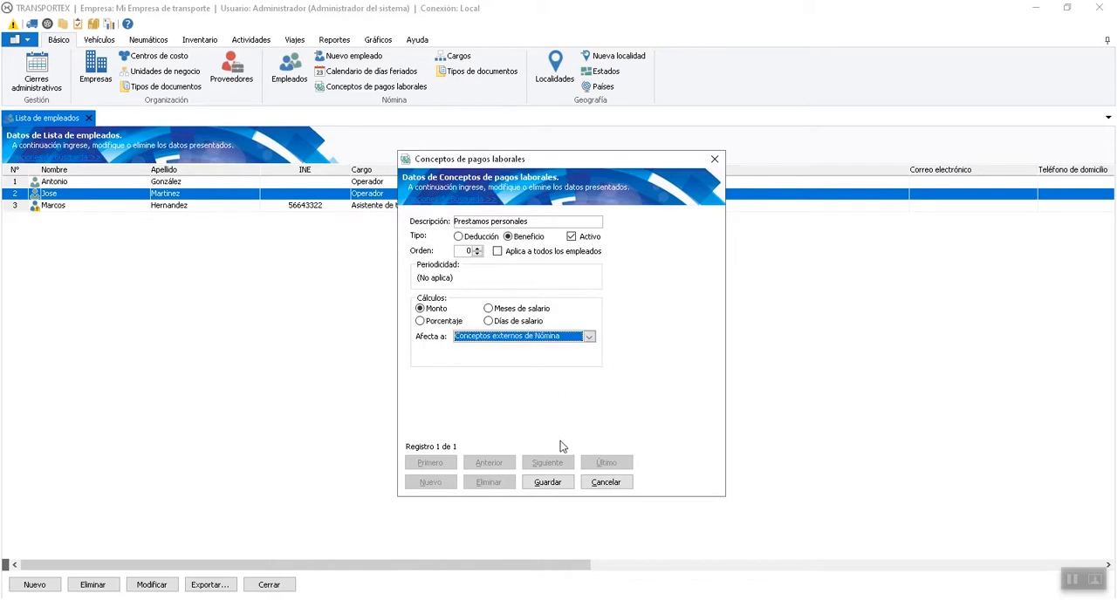
{"action": "left_click", "coordinate": [549, 482]}
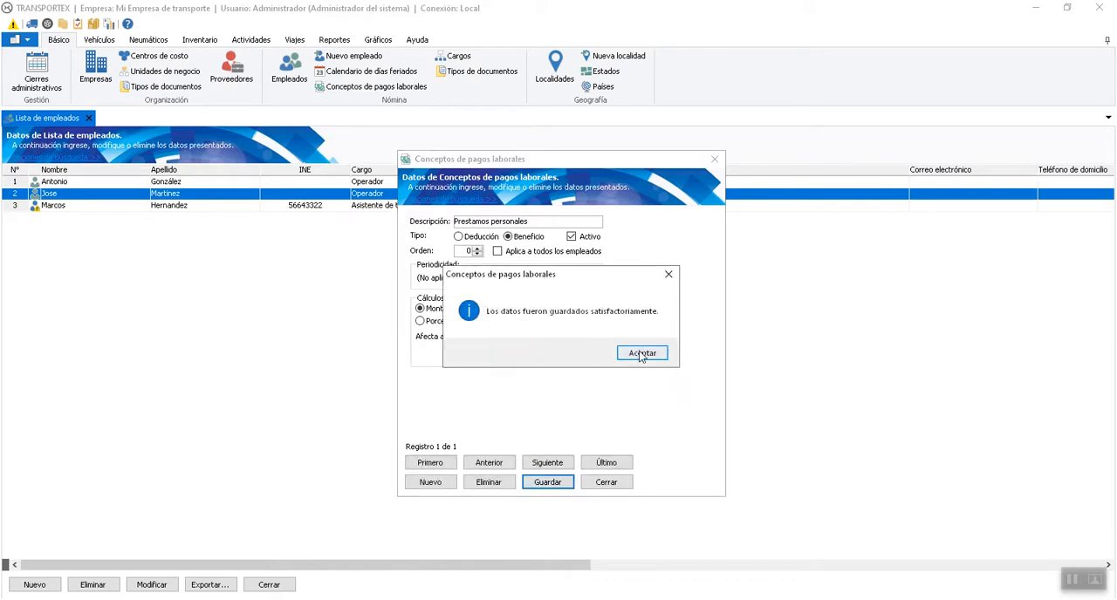
{"action": "left_click", "coordinate": [643, 353]}
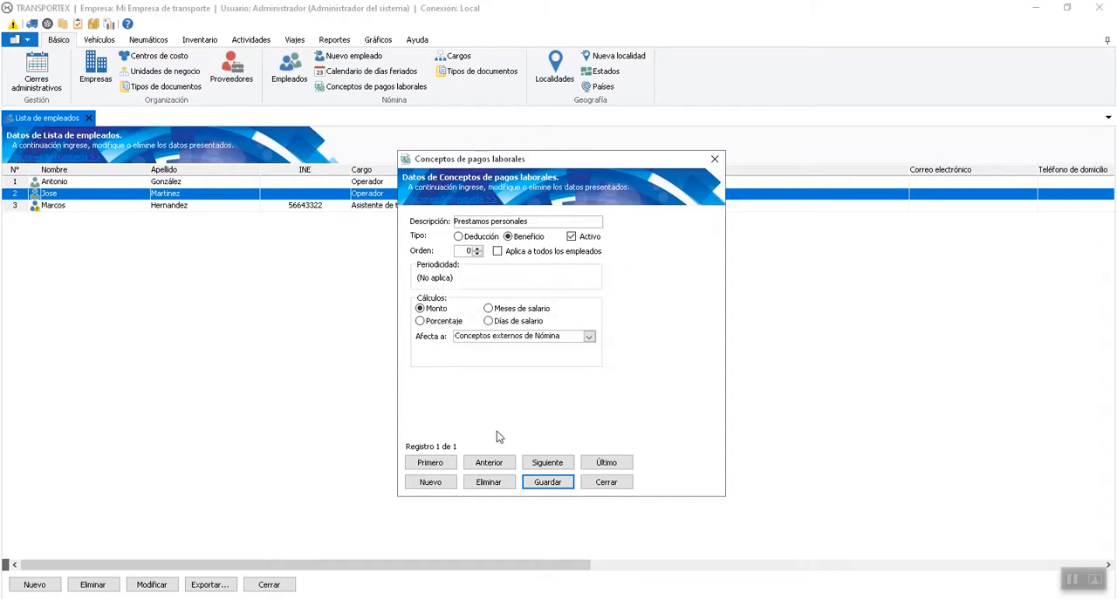
Create and save a Deducción payment concept described as "Descuento de prestamo" that does not apply to all employees.
{"action": "left_click", "coordinate": [430, 482]}
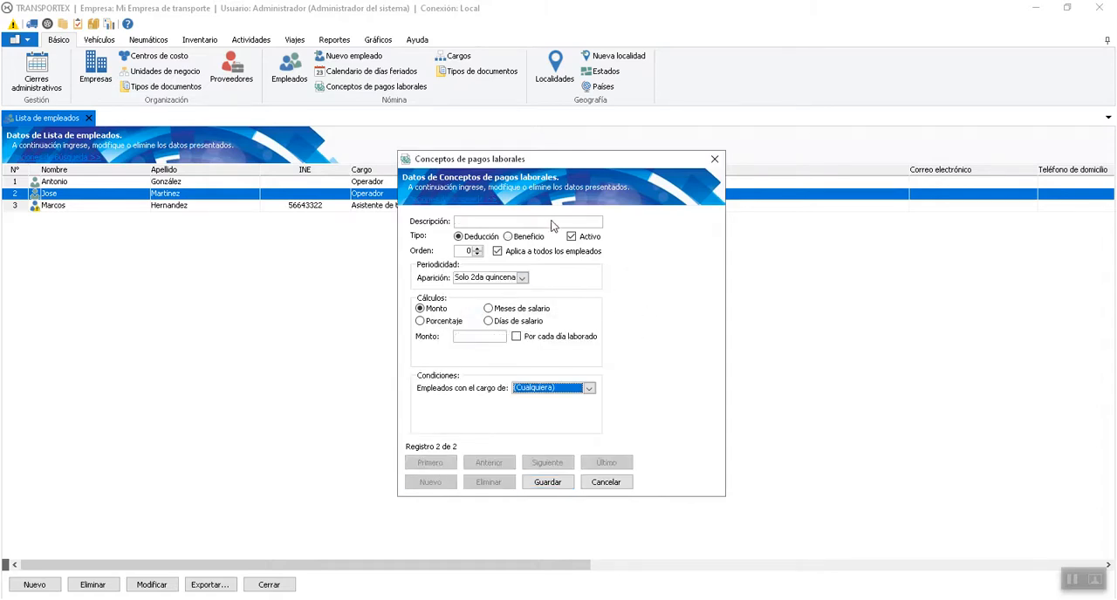
{"action": "left_click", "coordinate": [548, 223]}
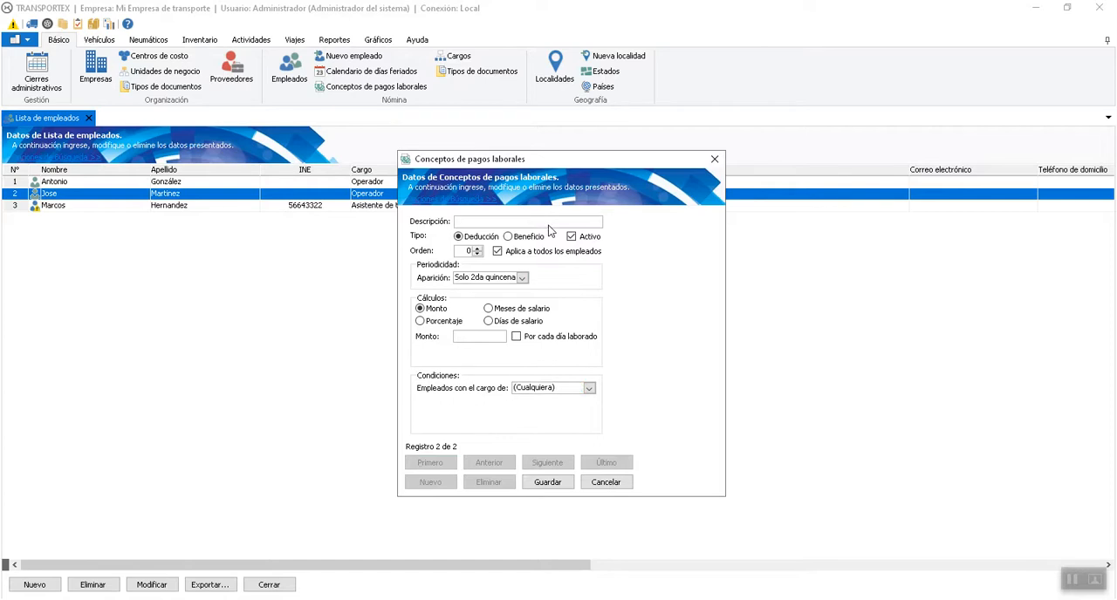
{"action": "type", "text": "Descuento de prestamos"}
{"action": "left_click", "coordinate": [535, 252]}
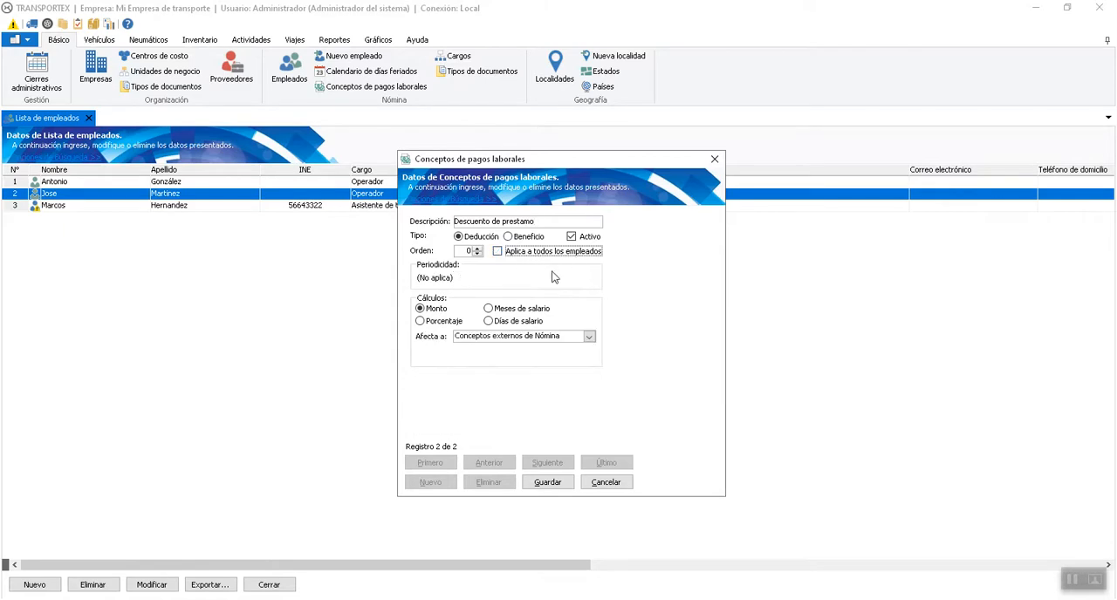
{"action": "left_click", "coordinate": [542, 477]}
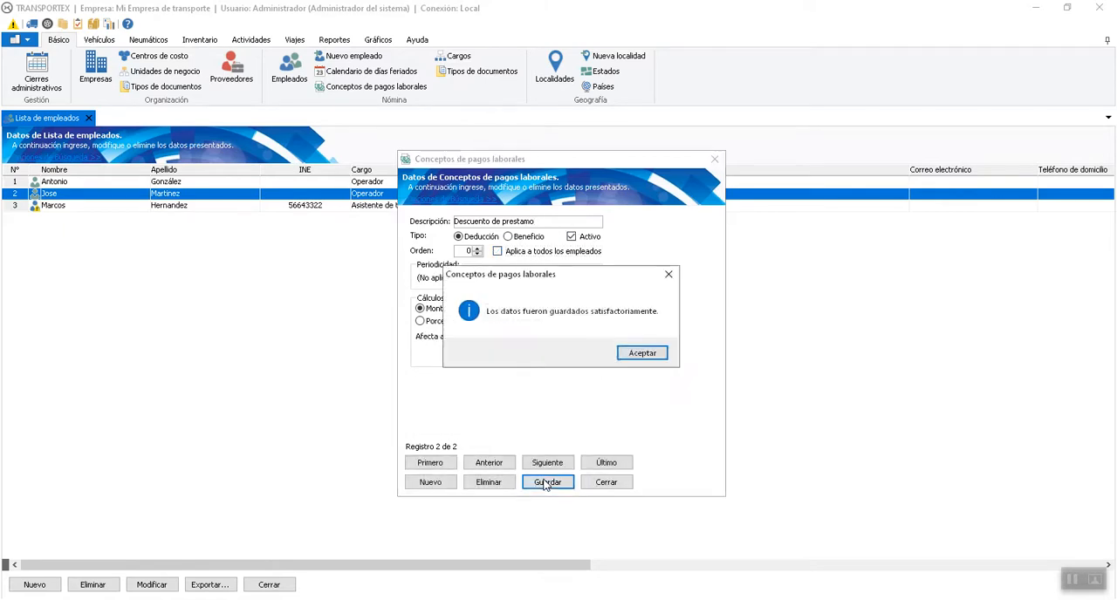
{"action": "left_click", "coordinate": [641, 353]}
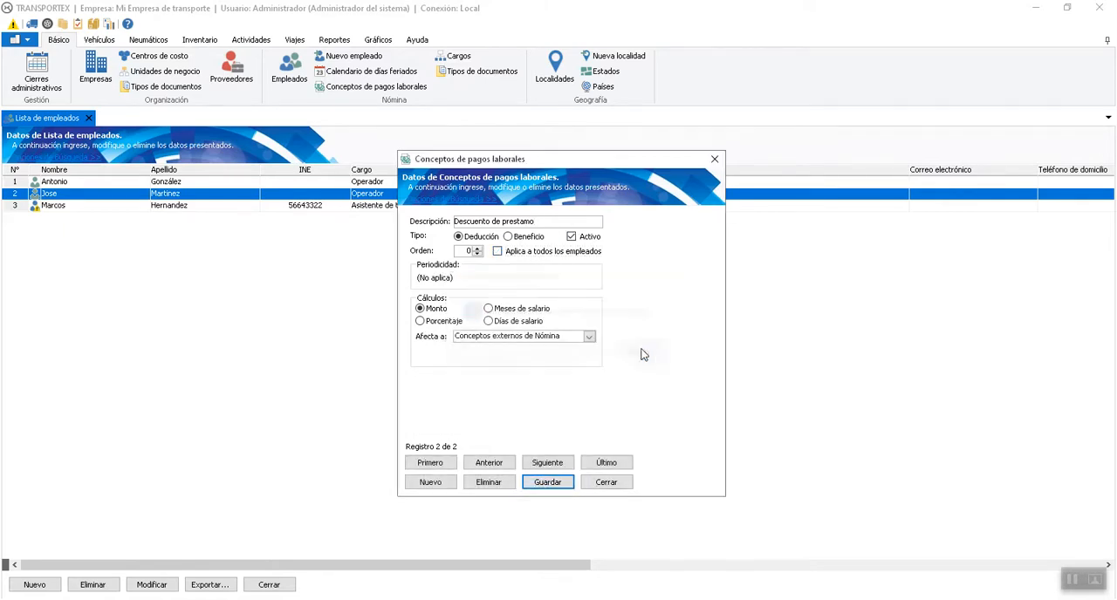
Start a third payment concept described as "Aguinaldo", of type Beneficio with order 1, and display its Aparición options.
{"action": "left_click", "coordinate": [449, 481]}
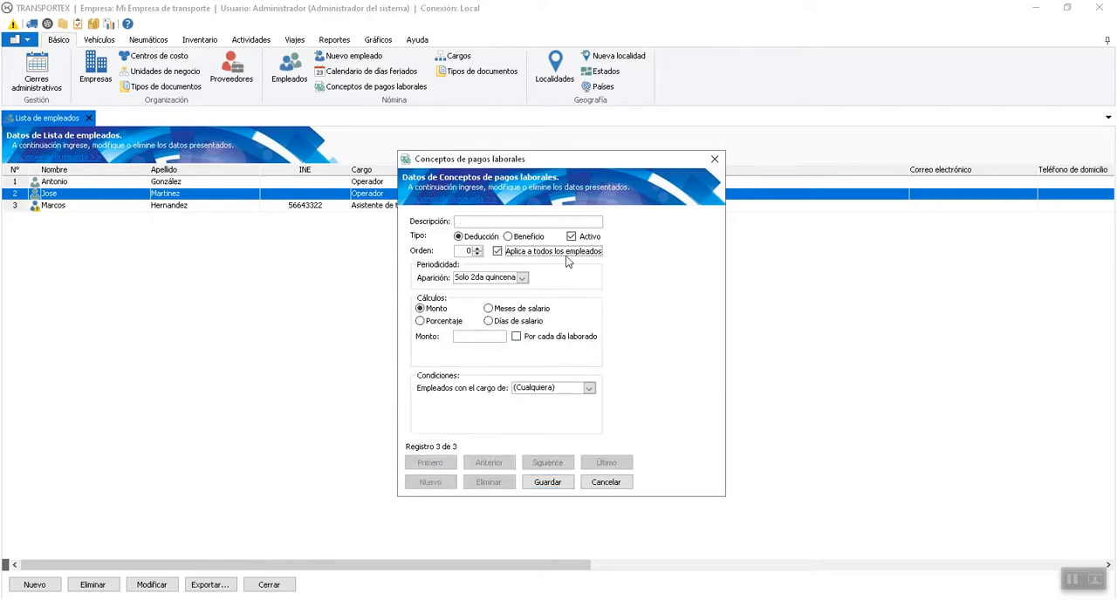
{"action": "left_click", "coordinate": [514, 224]}
{"action": "type", "text": "Aguinaldo"}
{"action": "left_click", "coordinate": [520, 241]}
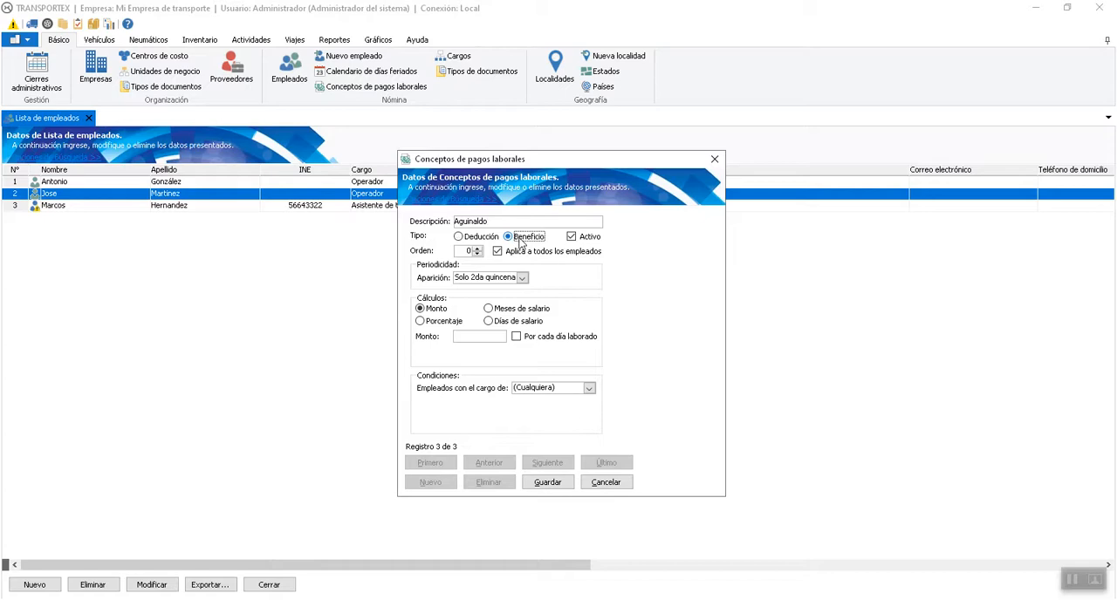
{"action": "double_click", "coordinate": [466, 253]}
{"action": "type", "text": "1"}
{"action": "left_click", "coordinate": [521, 279]}
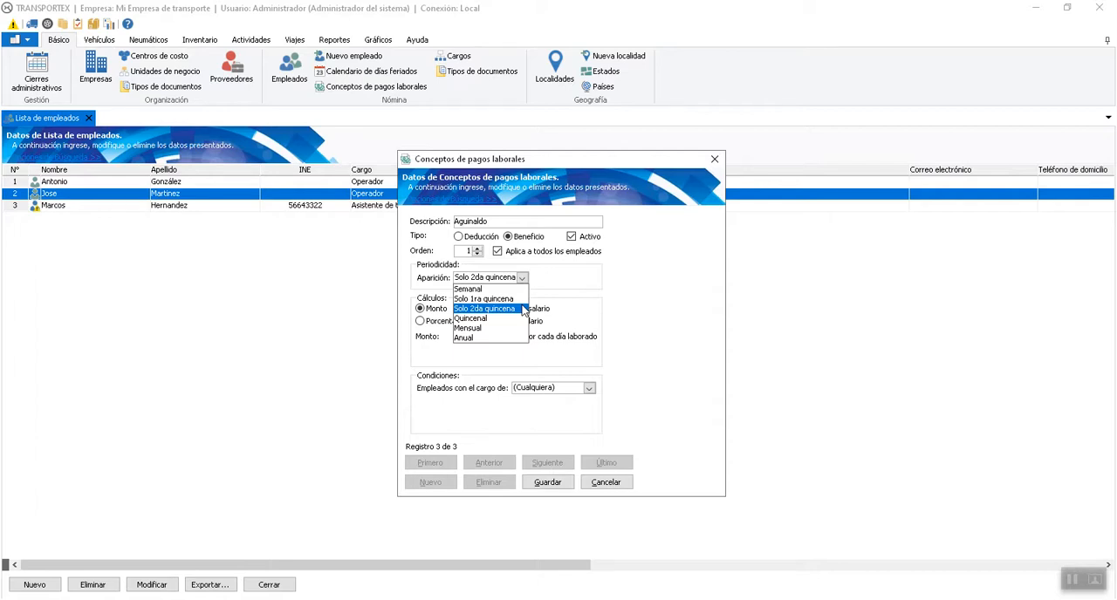
Review the date criteria of the Relación integral de pagos a empleados report using 01/10/2019 as start date, and cancel the report.
{"action": "left_click", "coordinate": [552, 166]}
{"action": "left_click_drag", "start_coordinate": [552, 165], "coordinate": [396, 171]}
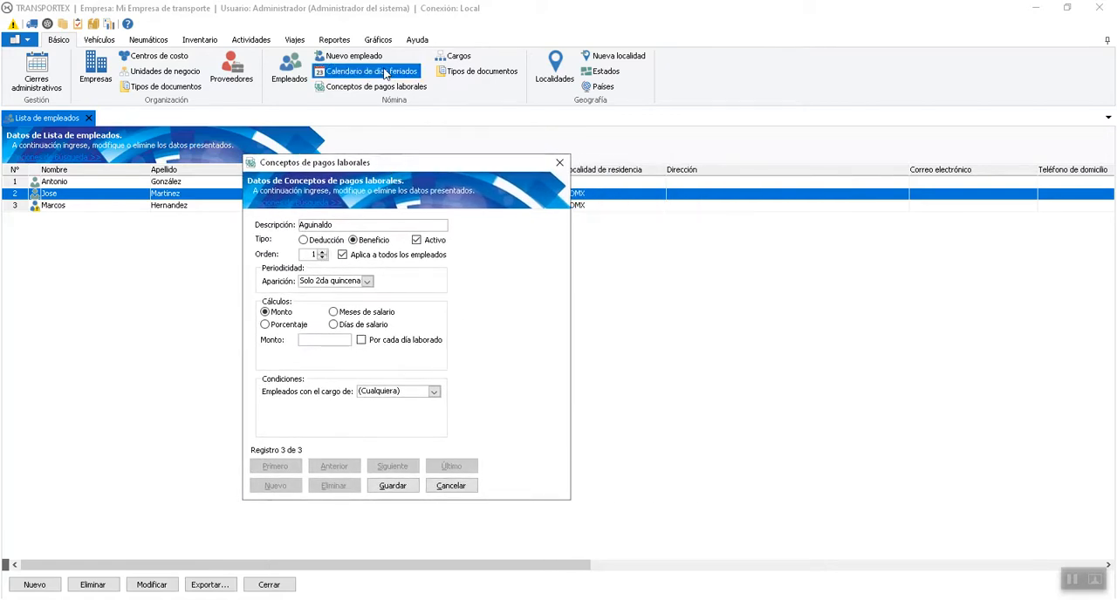
{"action": "left_click", "coordinate": [334, 40]}
{"action": "left_click", "coordinate": [367, 74]}
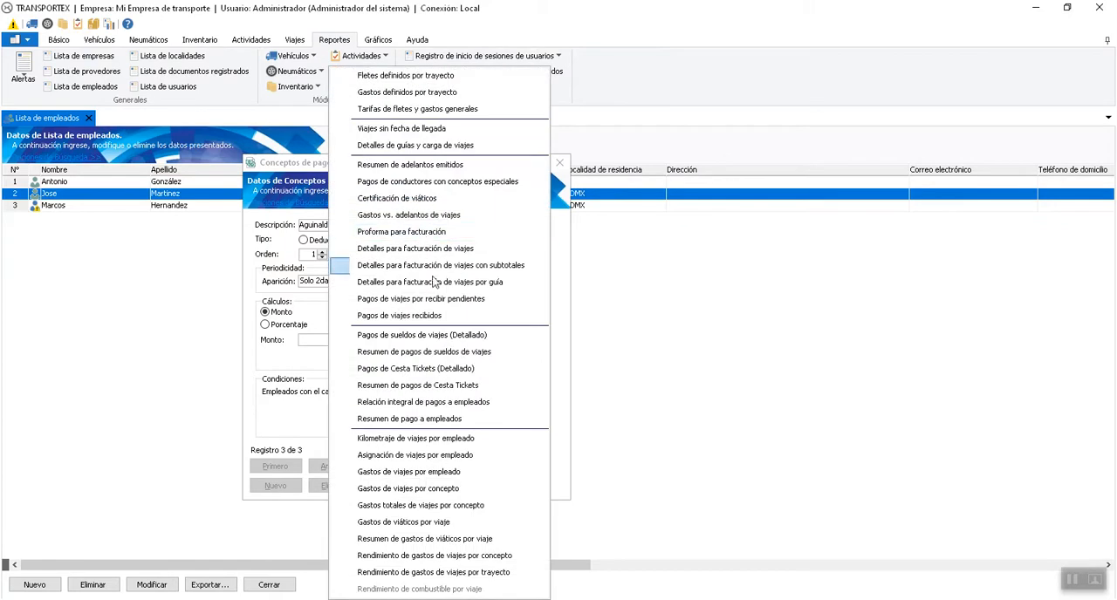
{"action": "left_click", "coordinate": [493, 403]}
{"action": "left_click_drag", "start_coordinate": [564, 167], "coordinate": [686, 217]}
{"action": "left_click", "coordinate": [665, 279]}
{"action": "left_click", "coordinate": [621, 298]}
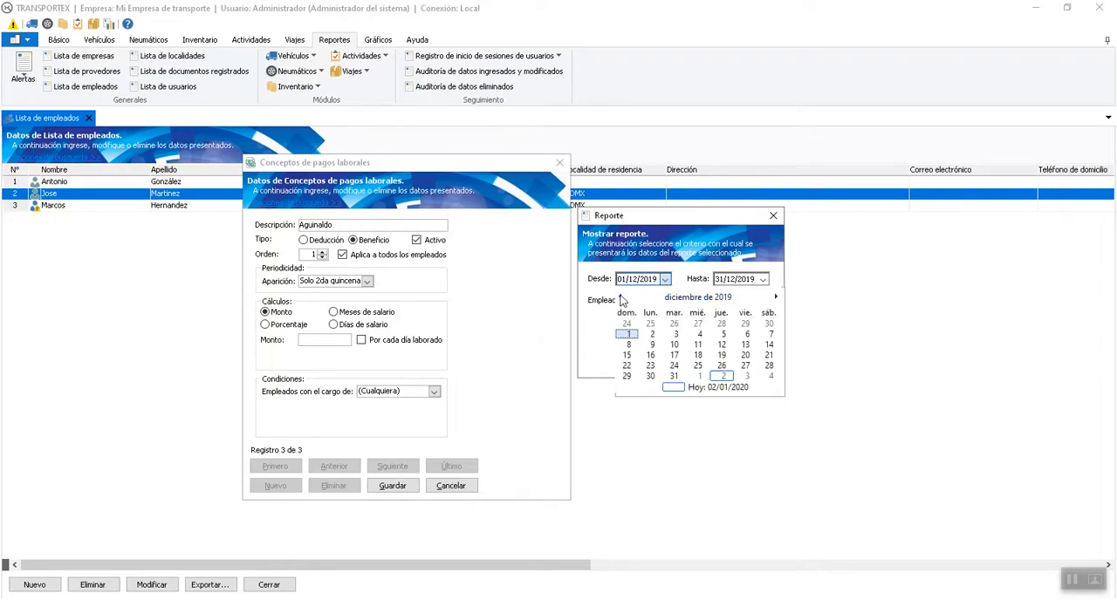
{"action": "left_click", "coordinate": [620, 298]}
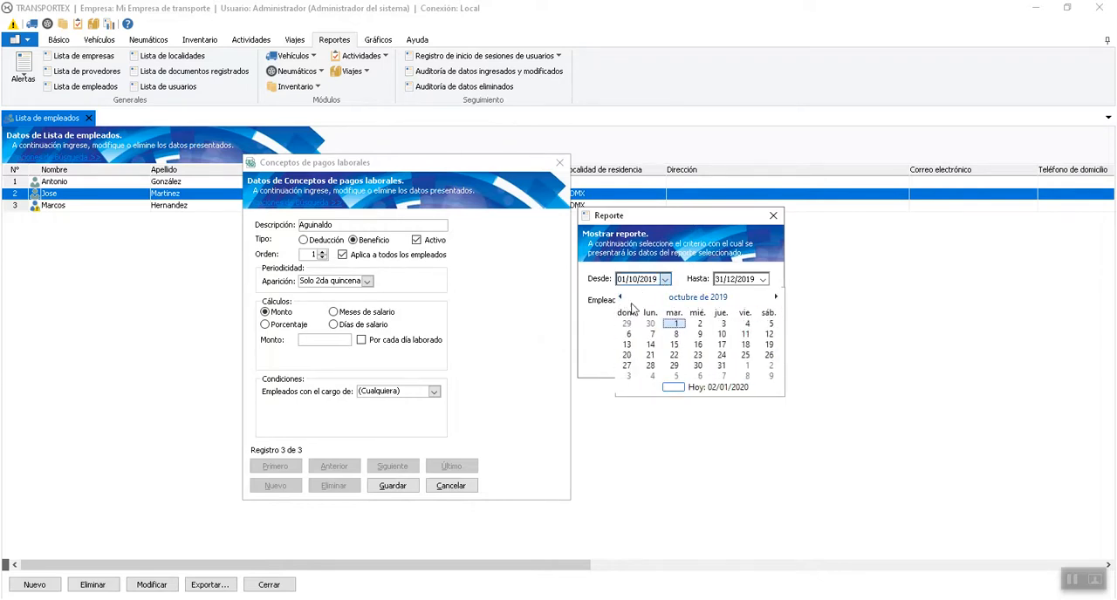
{"action": "left_click", "coordinate": [676, 324]}
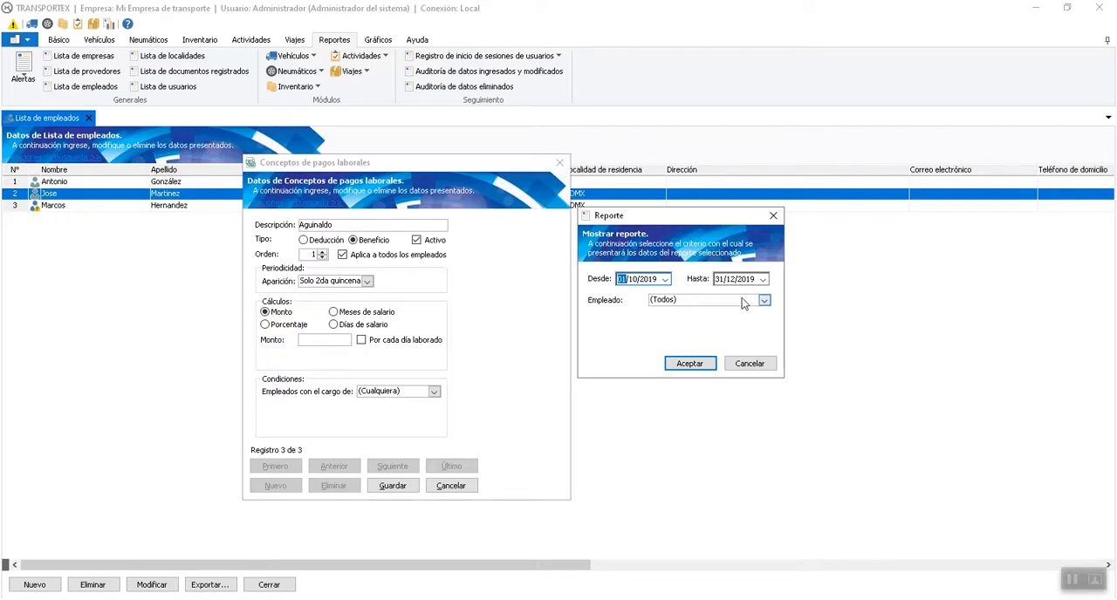
{"action": "left_click", "coordinate": [758, 359]}
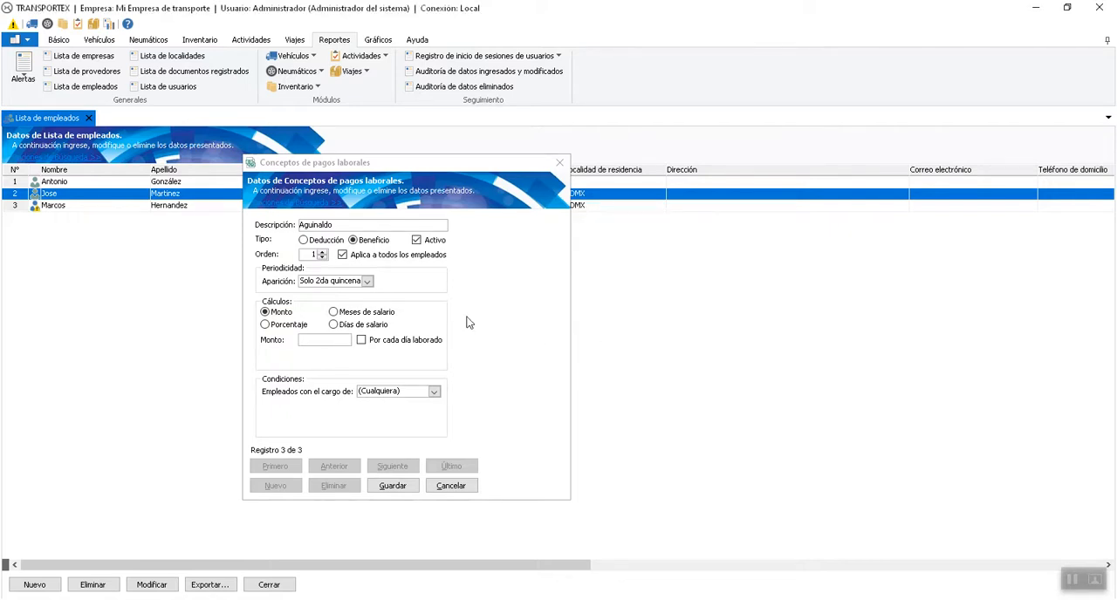
{"action": "left_click_drag", "start_coordinate": [442, 162], "coordinate": [507, 164]}
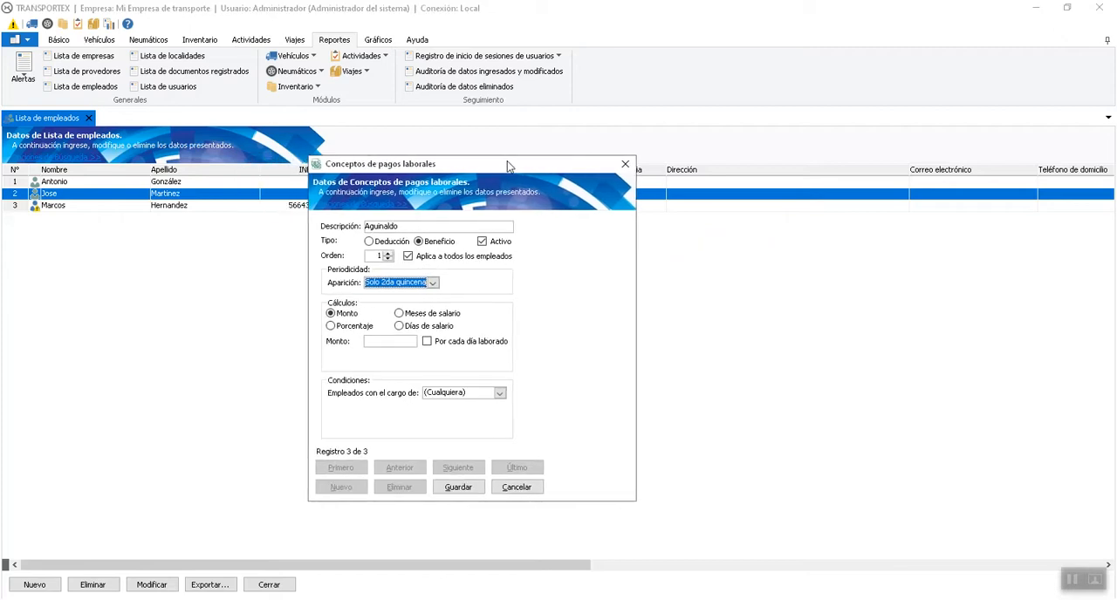
Try the Aparición options Semanal, Solo 1ra quincena, Solo 2da quincena, Quincenal and Mensual for the Aguinaldo concept.
{"action": "left_click", "coordinate": [433, 284]}
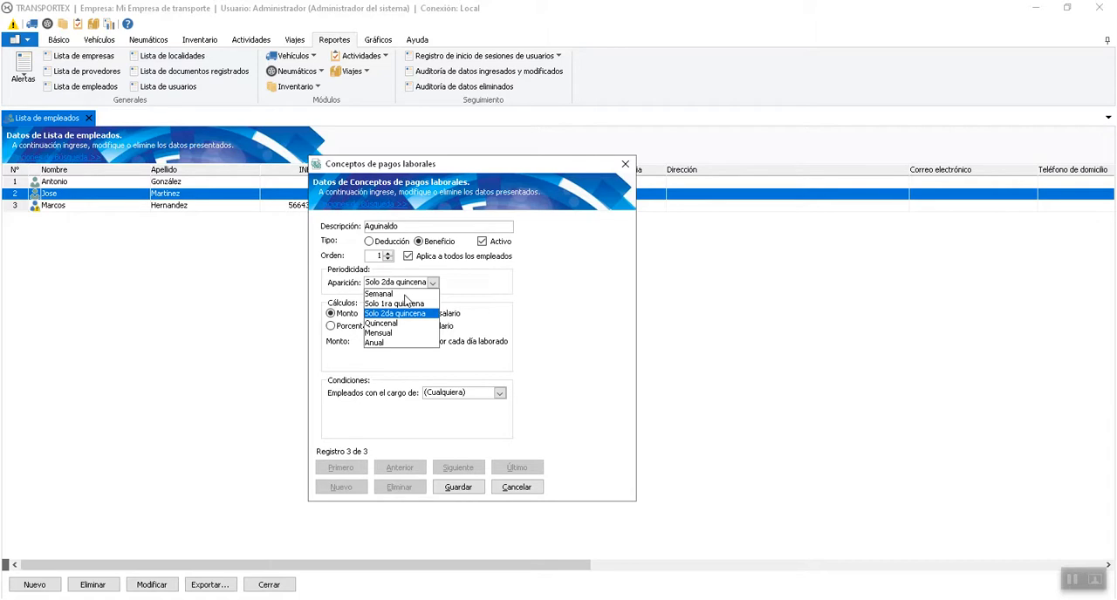
{"action": "left_click", "coordinate": [404, 294]}
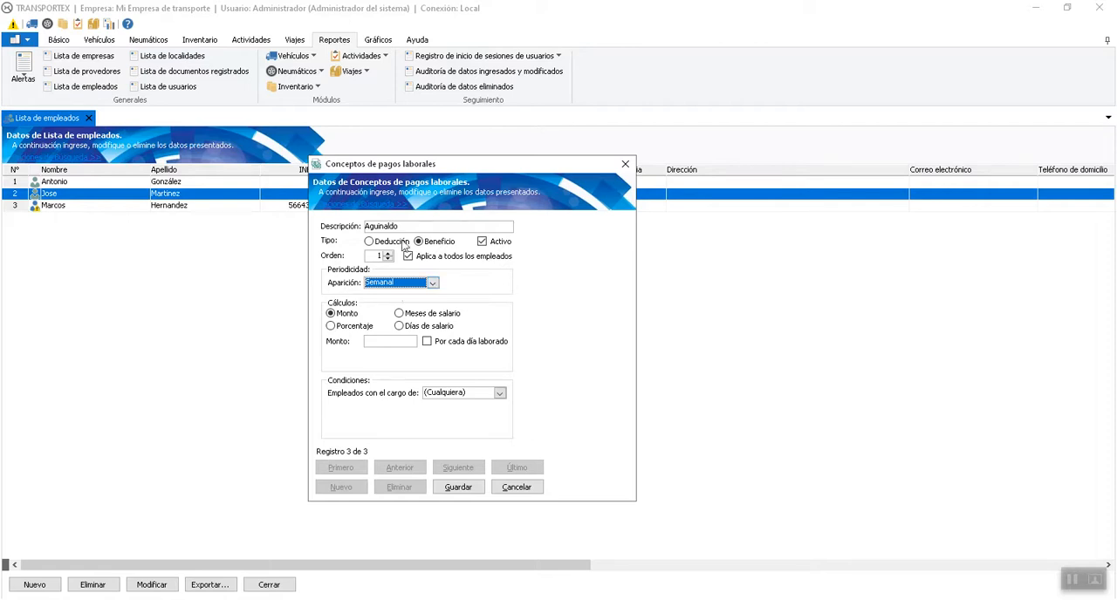
{"action": "left_click", "coordinate": [432, 283]}
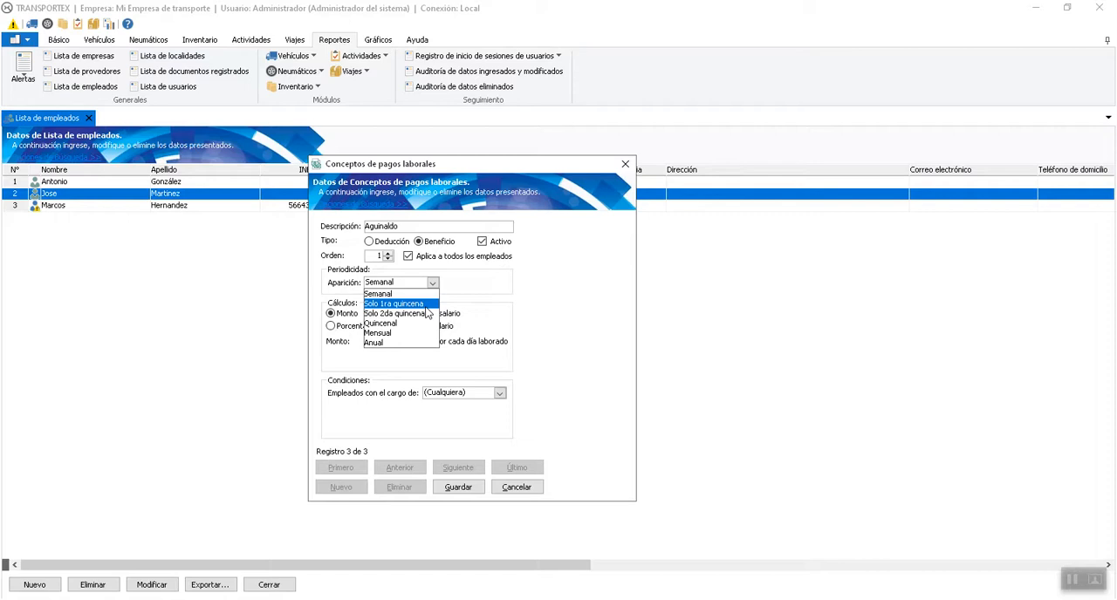
{"action": "left_click", "coordinate": [425, 305]}
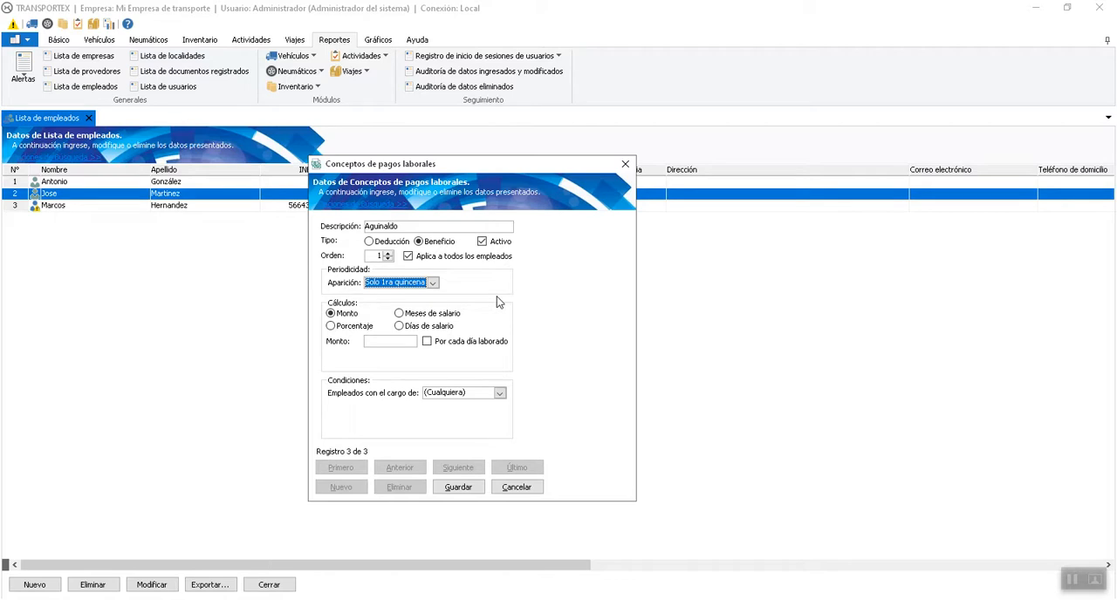
{"action": "left_click", "coordinate": [404, 282]}
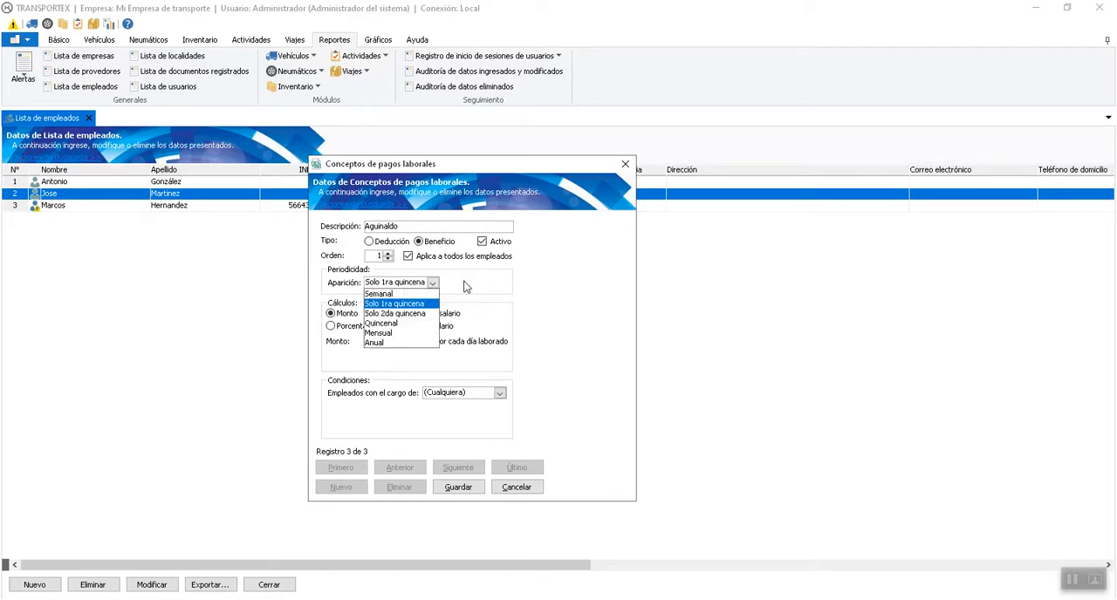
{"action": "left_click", "coordinate": [400, 313]}
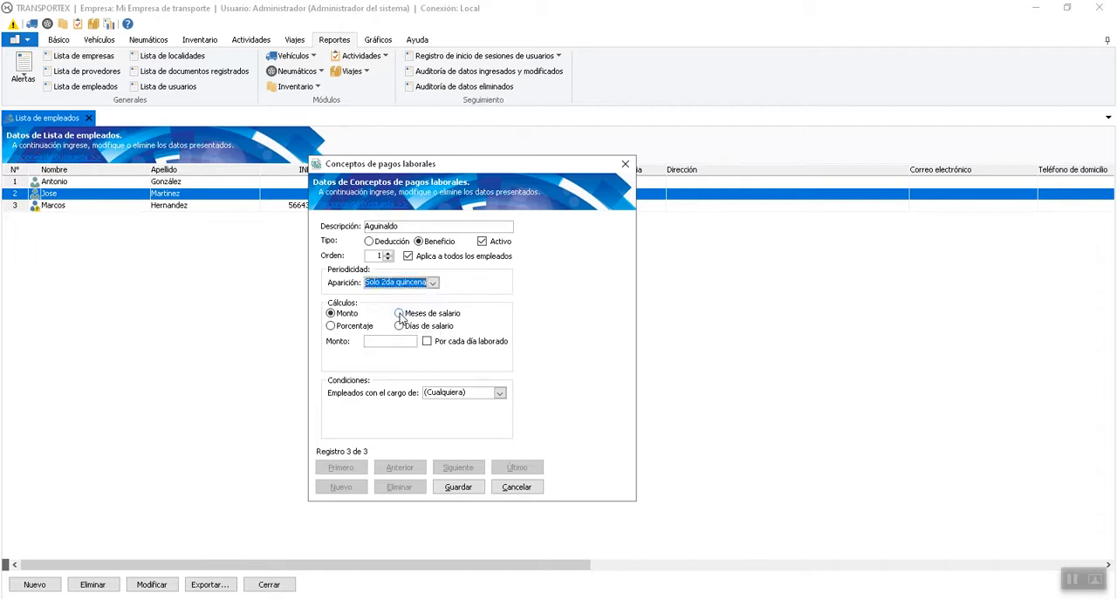
{"action": "left_click", "coordinate": [432, 284]}
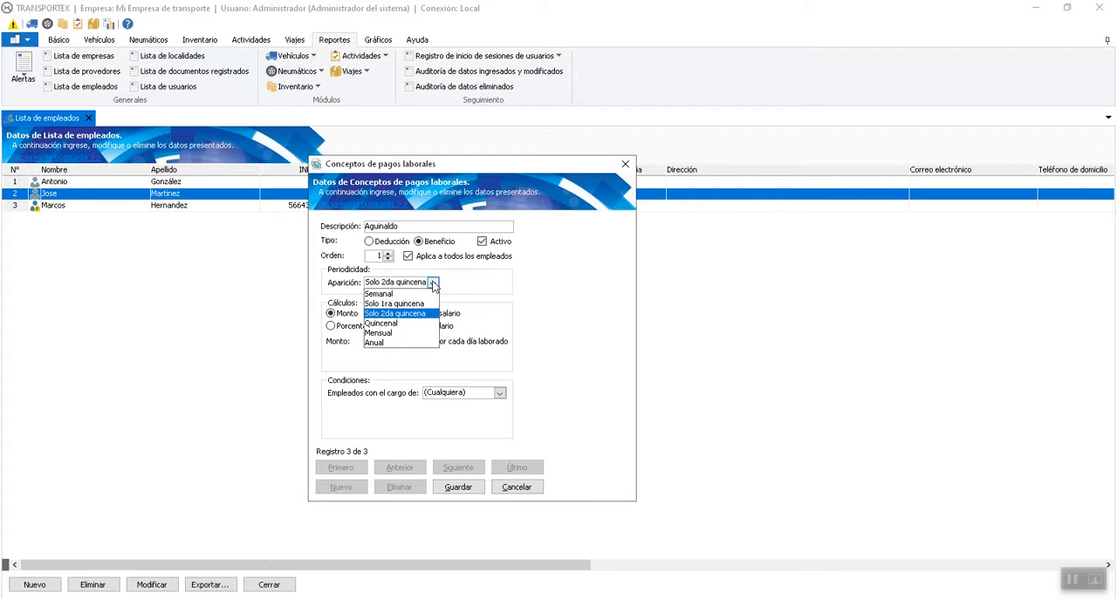
{"action": "left_click", "coordinate": [403, 324]}
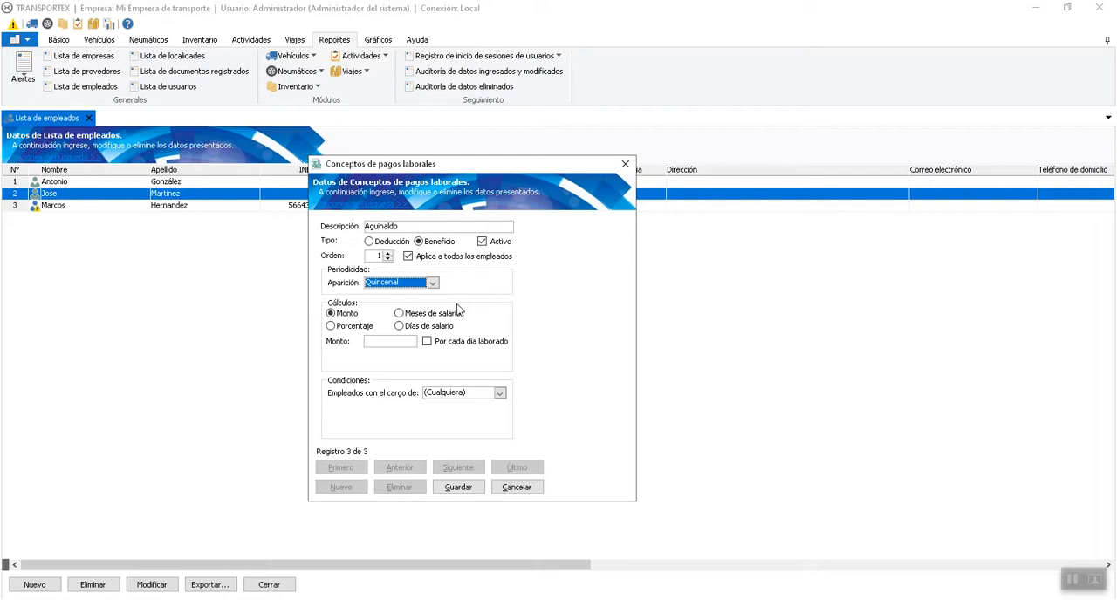
{"action": "left_click", "coordinate": [432, 283]}
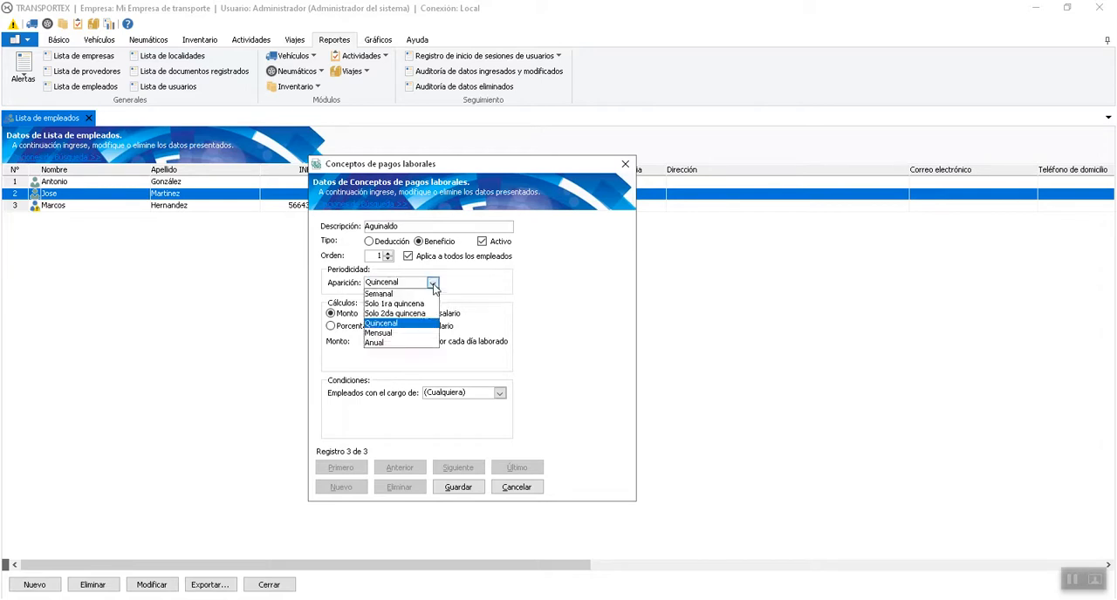
{"action": "left_click", "coordinate": [401, 334]}
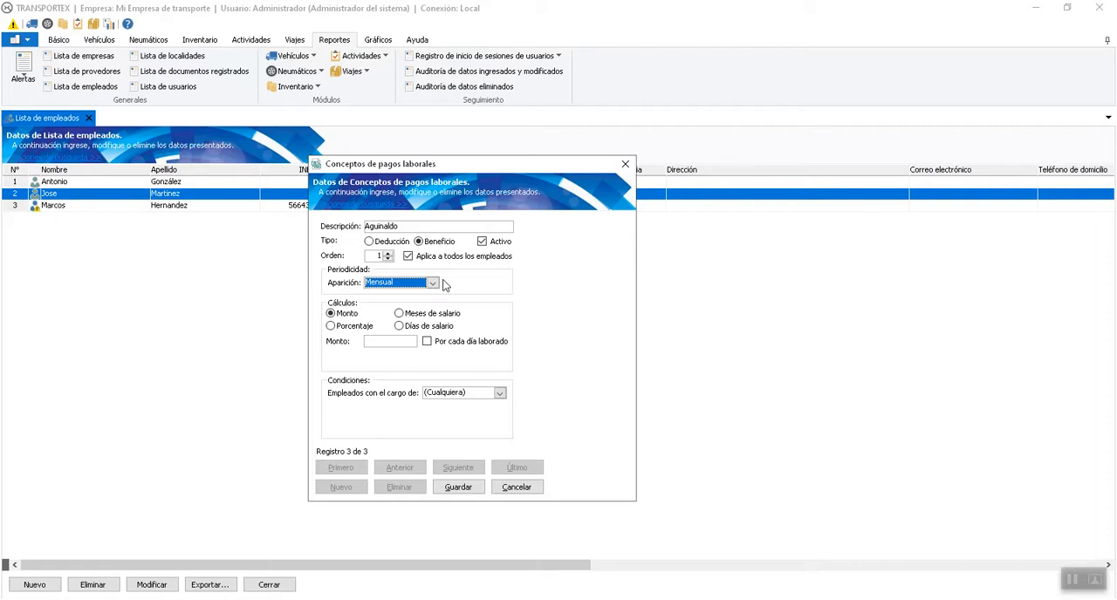
Make the Aguinaldo concept appear with Anual periodicity on the date 14/12.
{"action": "left_click", "coordinate": [432, 283]}
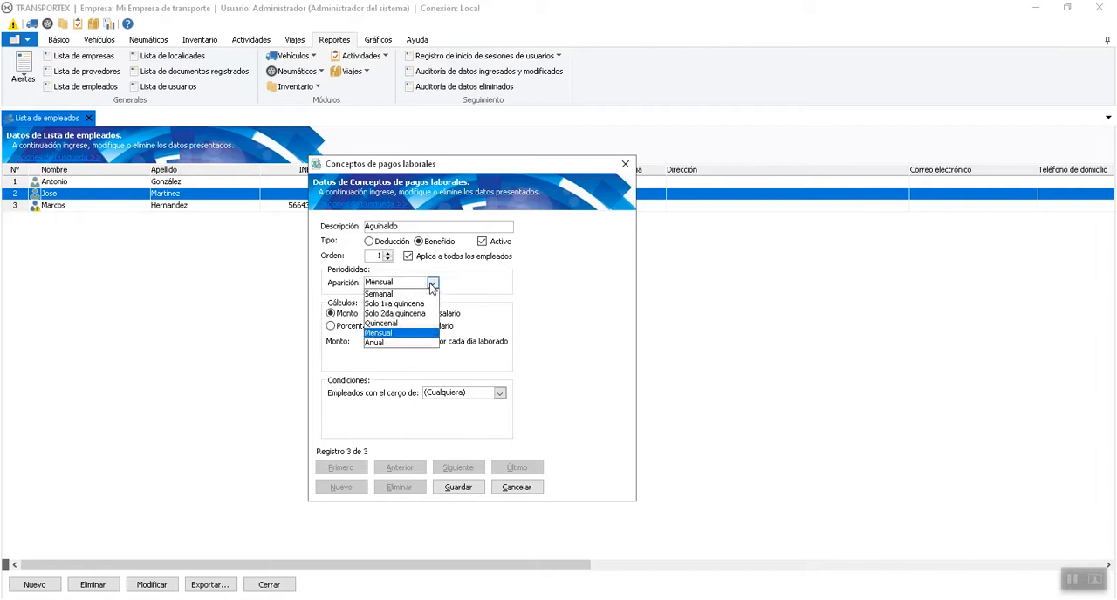
{"action": "left_click", "coordinate": [424, 343]}
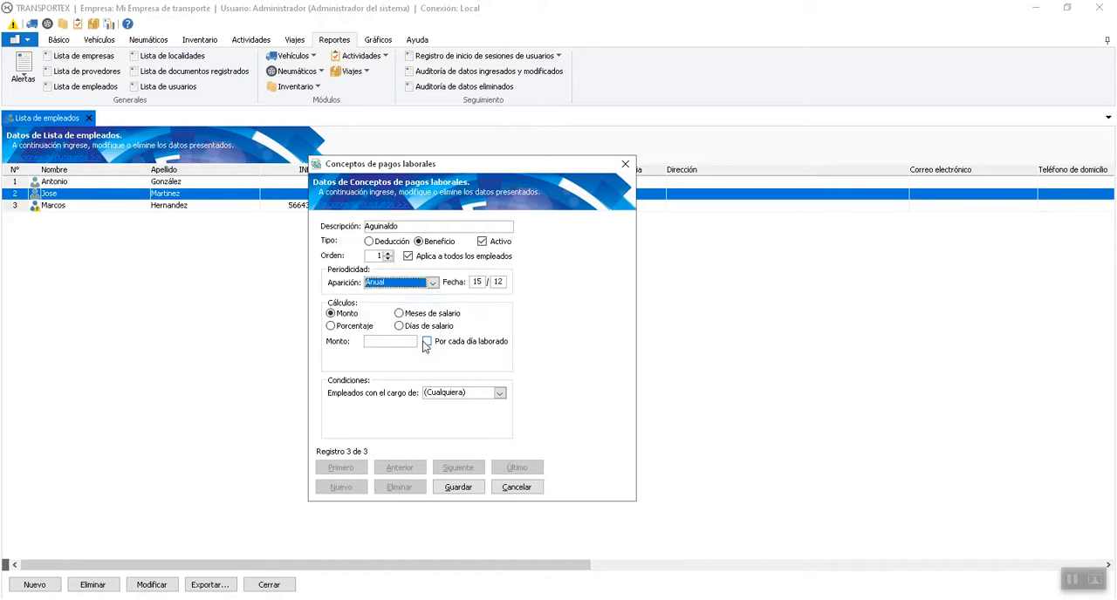
{"action": "left_click", "coordinate": [477, 283]}
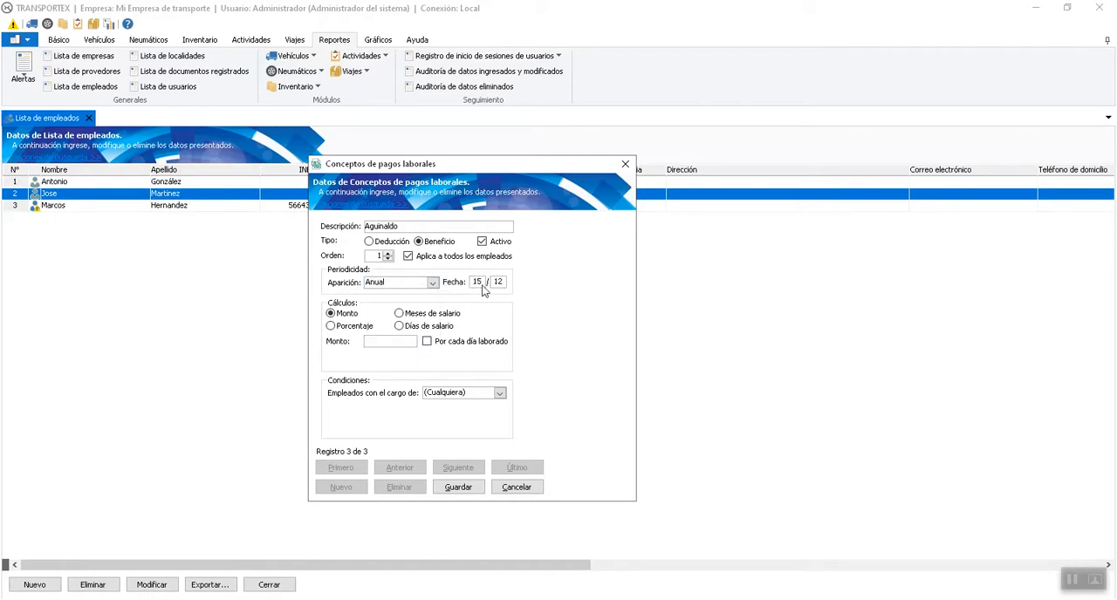
{"action": "left_click", "coordinate": [499, 285]}
{"action": "left_click", "coordinate": [477, 287]}
{"action": "type", "text": "14"}
{"action": "left_click", "coordinate": [499, 283]}
Try the Porcentaje calculation for Aguinaldo and review its Base de cálculo options, keeping Total sueldo base.
{"action": "left_click", "coordinate": [390, 345]}
{"action": "left_click", "coordinate": [352, 328]}
{"action": "left_click", "coordinate": [385, 341]}
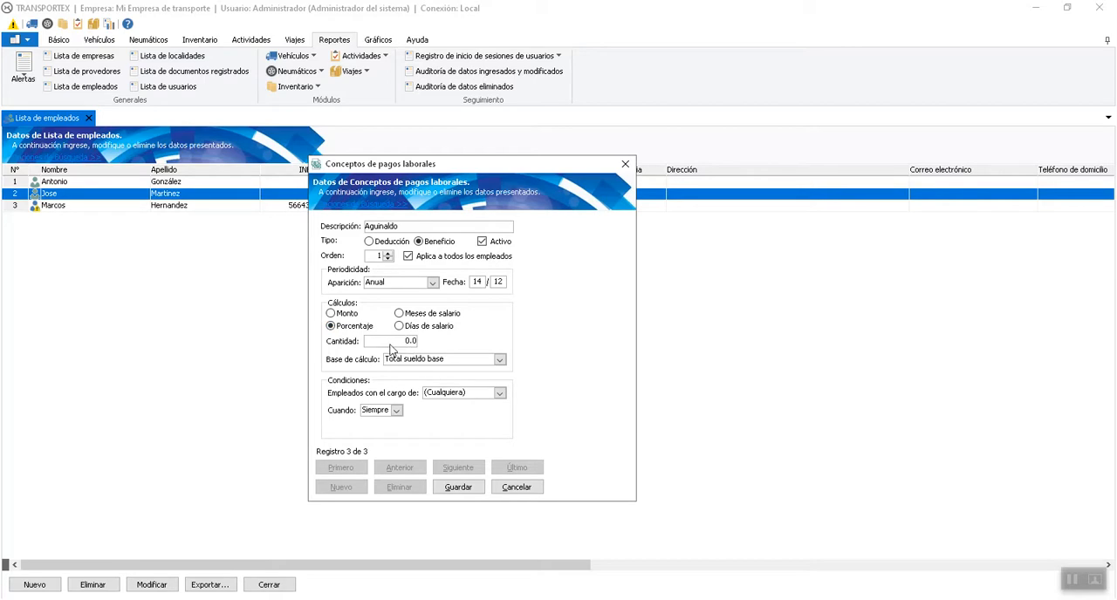
{"action": "left_click", "coordinate": [408, 365]}
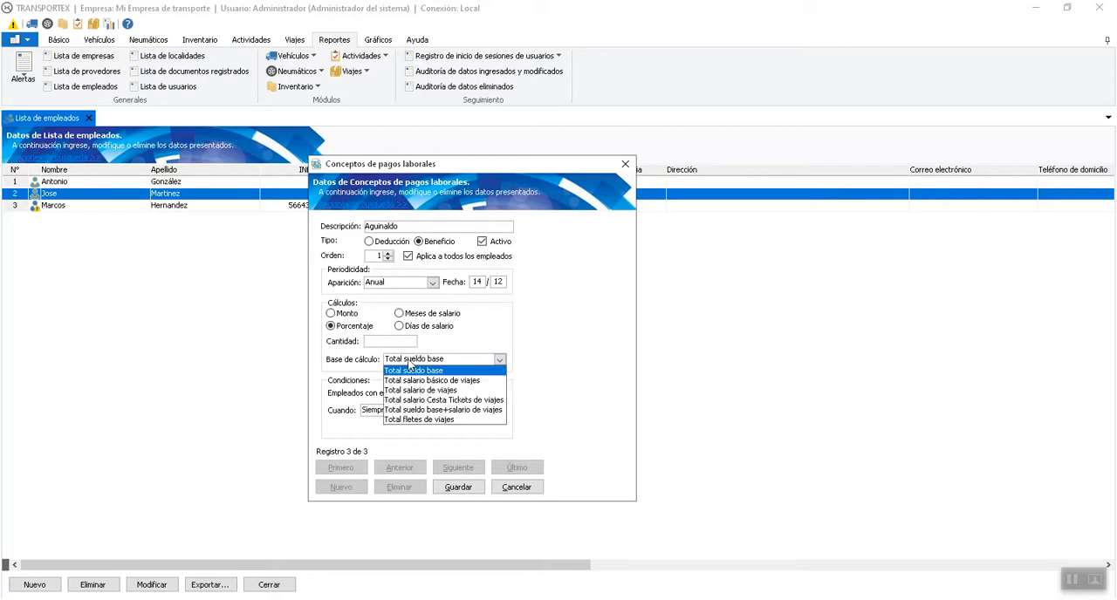
{"action": "left_click", "coordinate": [465, 354]}
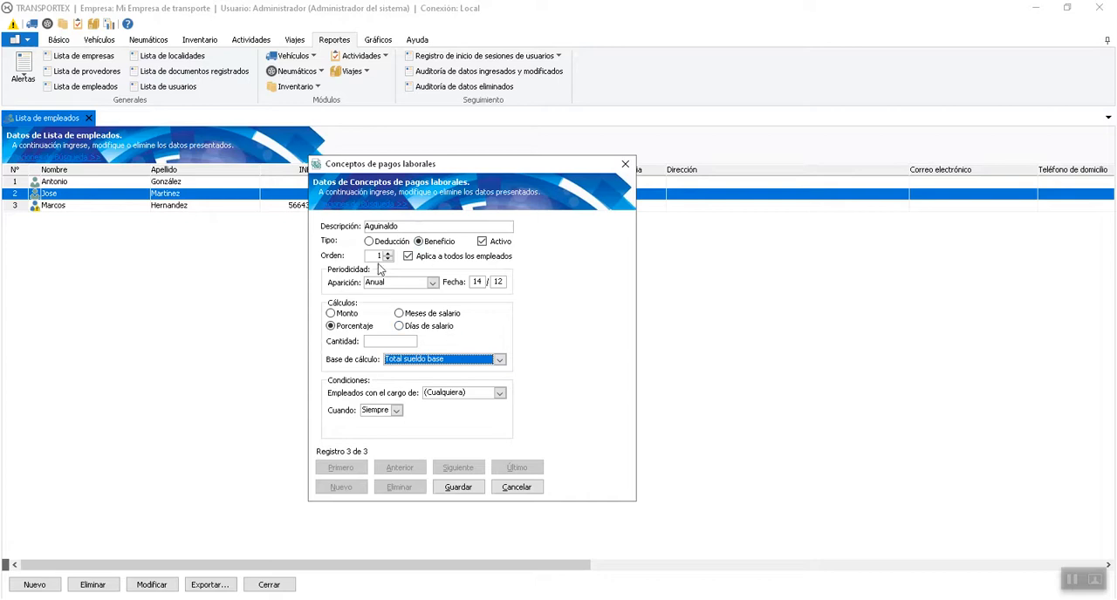
Calculate Aguinaldo as 0.5 Meses de salario for employees with (Cualquiera) as position, and save the concept.
{"action": "left_click", "coordinate": [446, 315]}
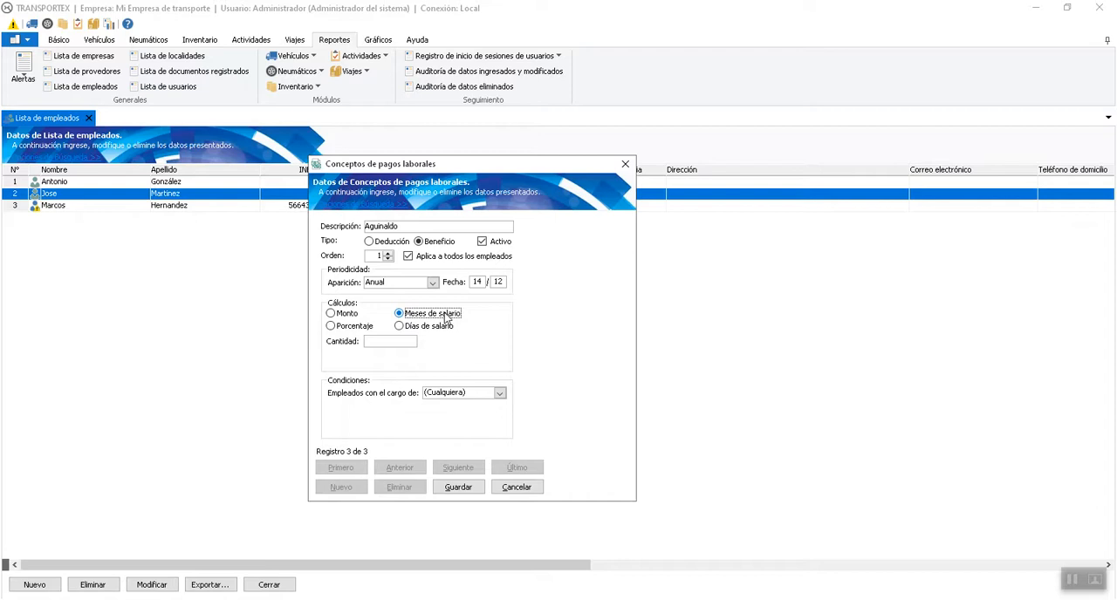
{"action": "left_click", "coordinate": [406, 345]}
{"action": "type", "text": "5"}
{"action": "type", "text": "5"}
{"action": "left_click", "coordinate": [500, 393]}
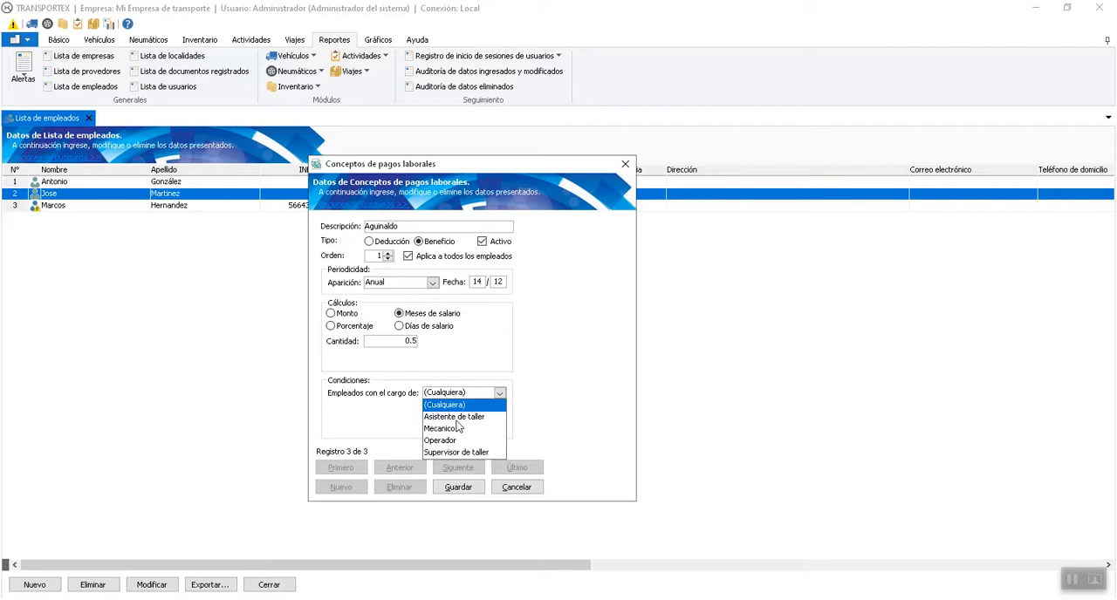
{"action": "left_click", "coordinate": [501, 389]}
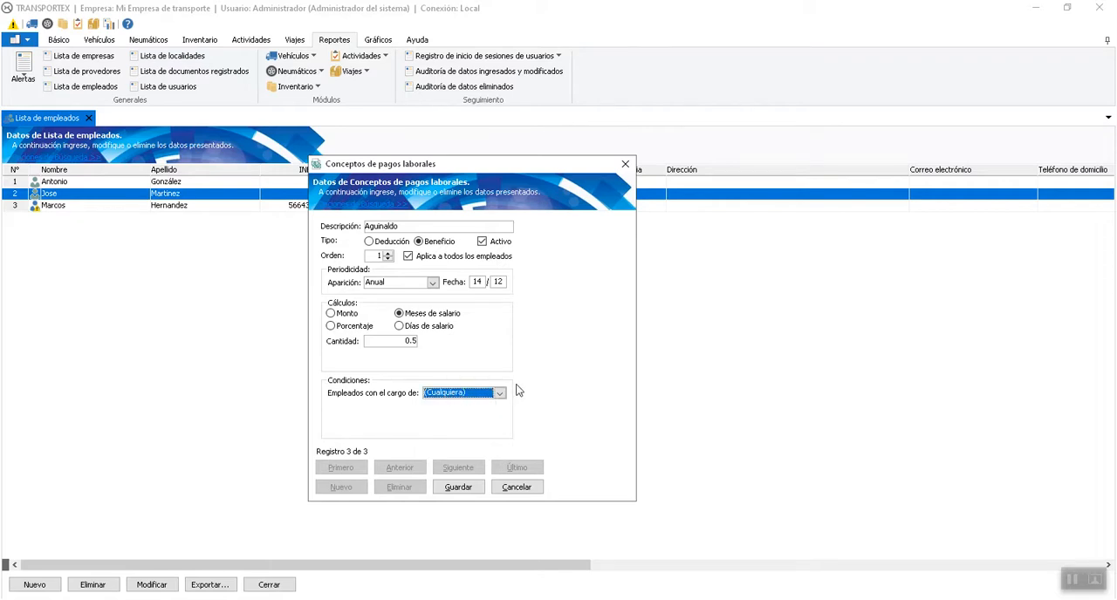
{"action": "left_click", "coordinate": [467, 487]}
{"action": "left_click", "coordinate": [638, 358]}
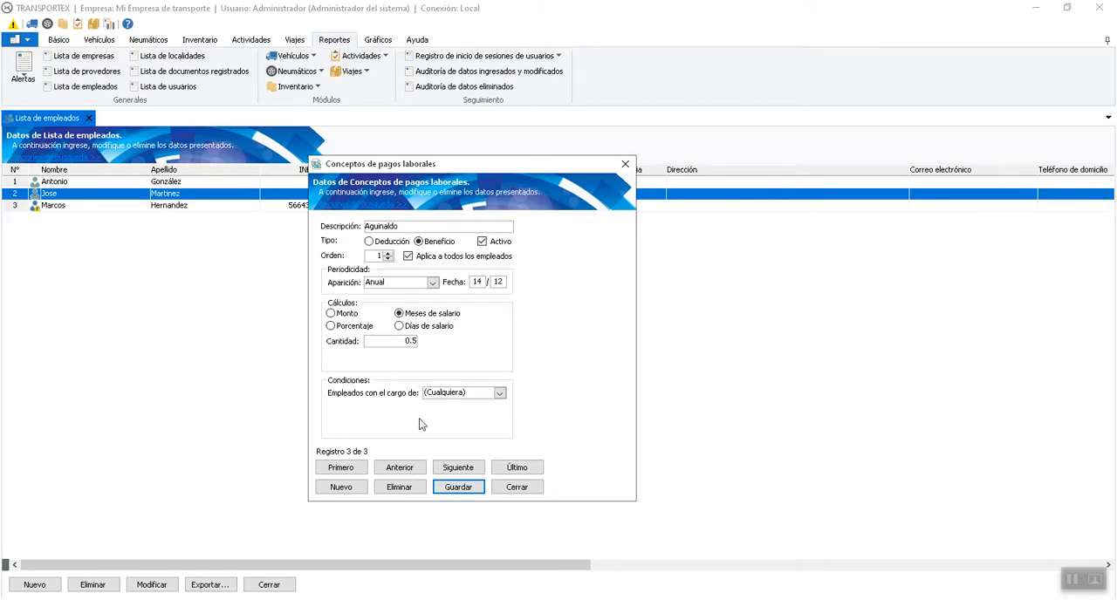
Start a new payment concept described as "Bono de Productividad de viajes", of type Beneficio.
{"action": "left_click", "coordinate": [353, 491]}
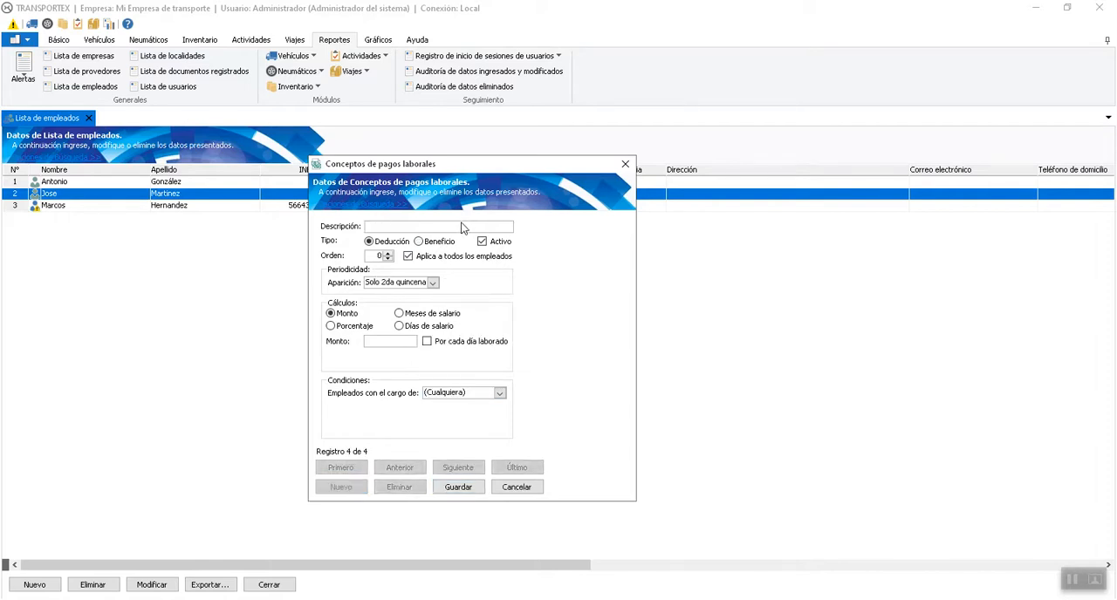
{"action": "type", "text": "Bono de P"}
{"action": "type", "text": "roductividad de viajes"}
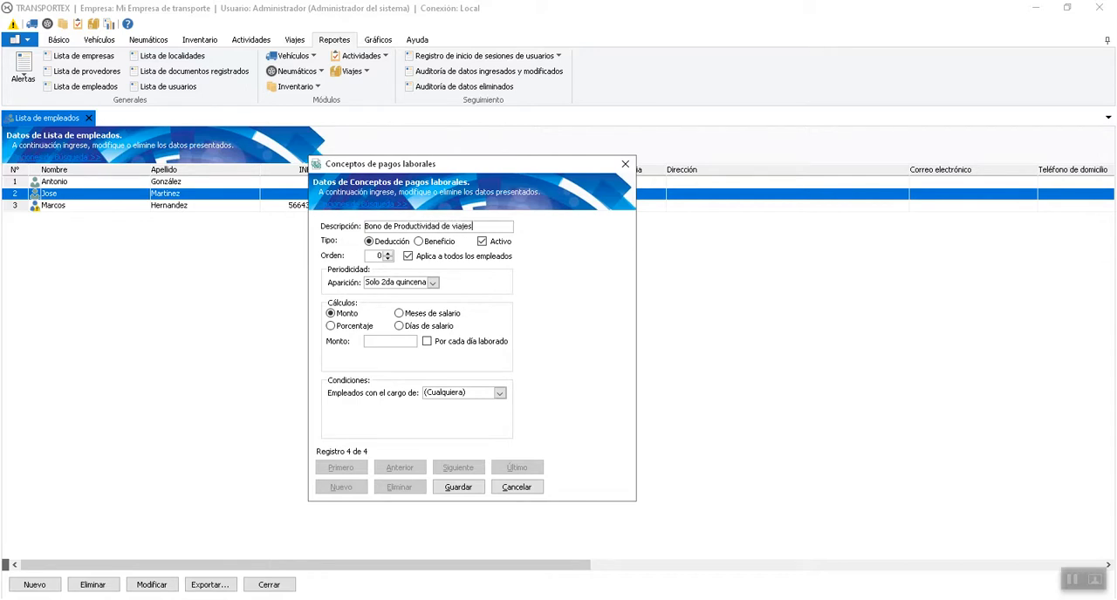
{"action": "left_click", "coordinate": [427, 242]}
Review the Aparición options of the travel productivity bonus and keep Solo 2da quincena.
{"action": "left_click", "coordinate": [431, 283]}
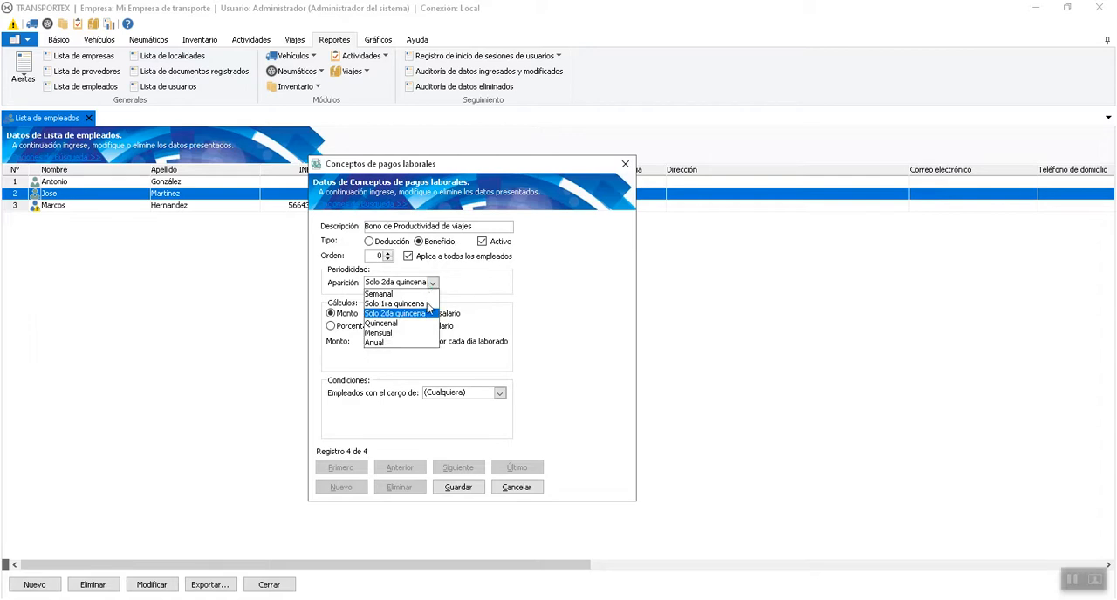
{"action": "left_click", "coordinate": [405, 313]}
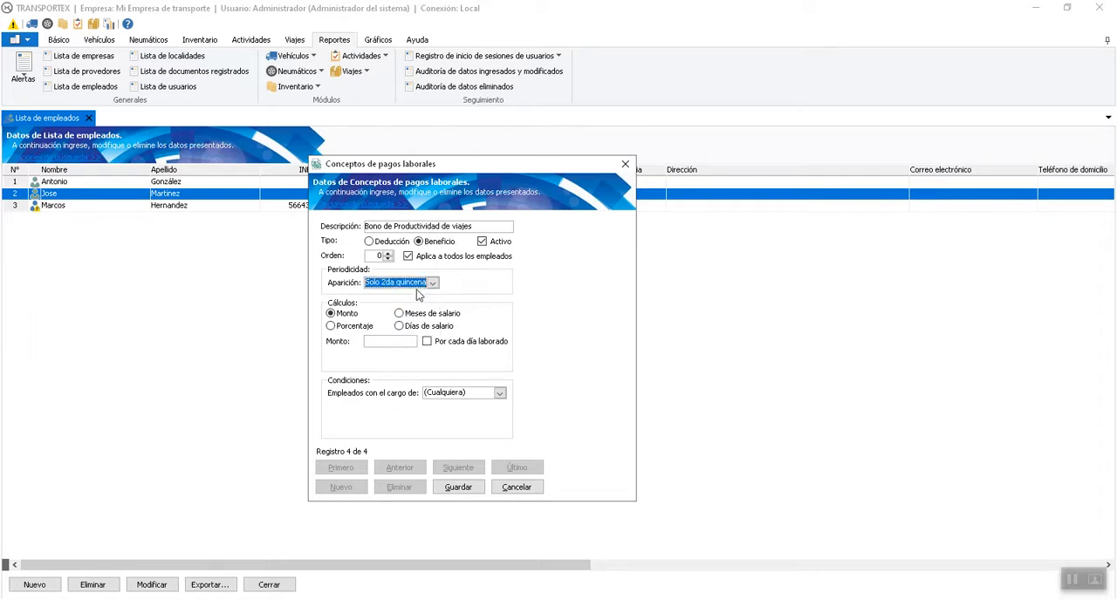
{"action": "left_click", "coordinate": [421, 285]}
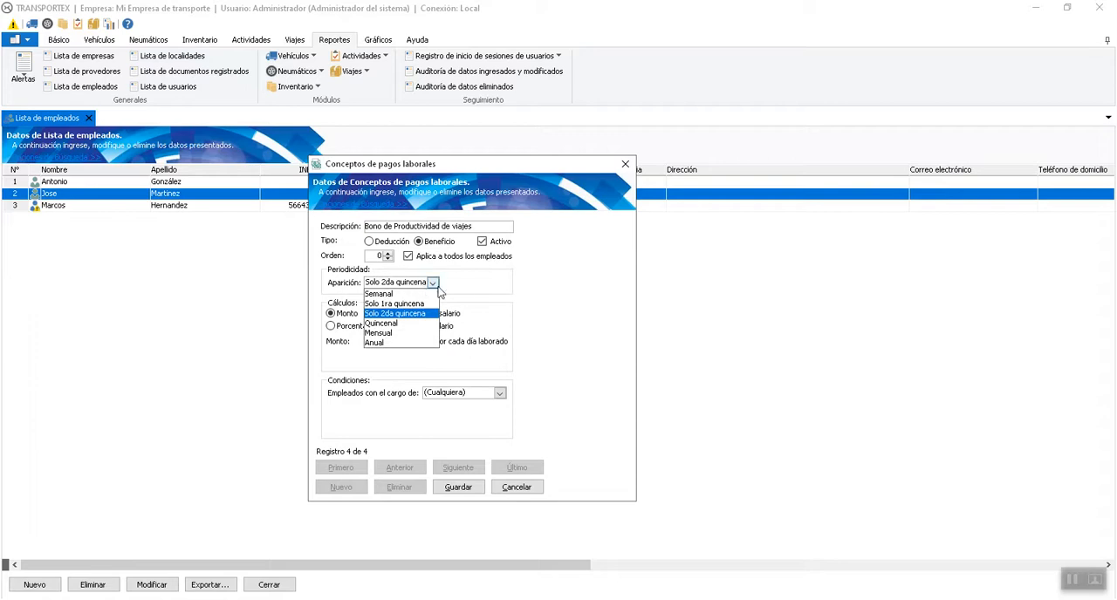
{"action": "left_click", "coordinate": [480, 294]}
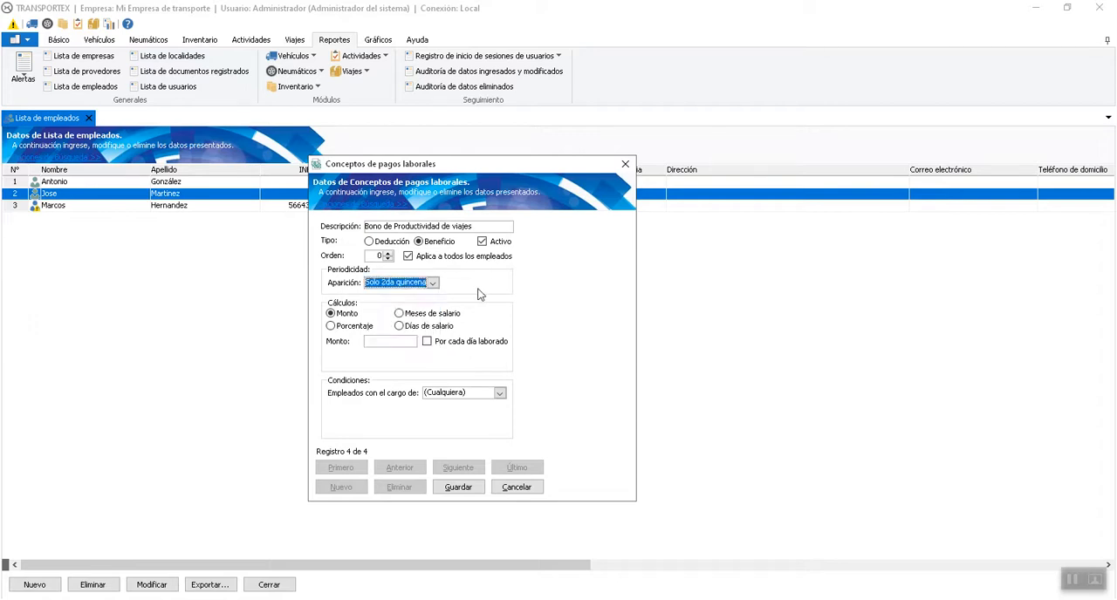
Calculate the travel productivity bonus as Porcentaje with a Cantidad of 1.0 based on Total fletes de viajes.
{"action": "left_click", "coordinate": [356, 327]}
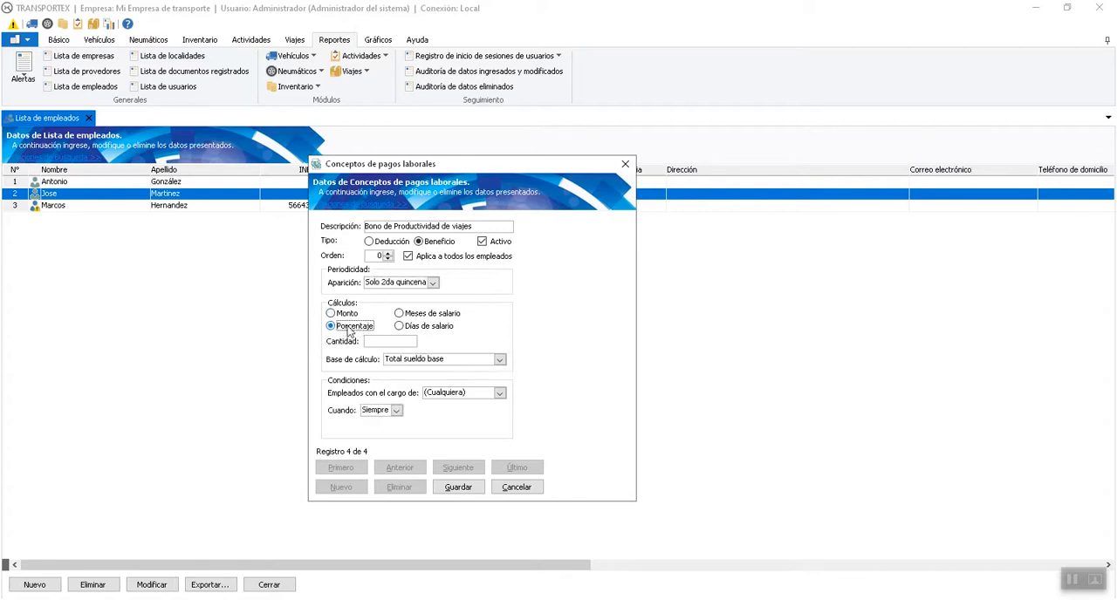
{"action": "left_click", "coordinate": [382, 343]}
{"action": "left_click", "coordinate": [439, 363]}
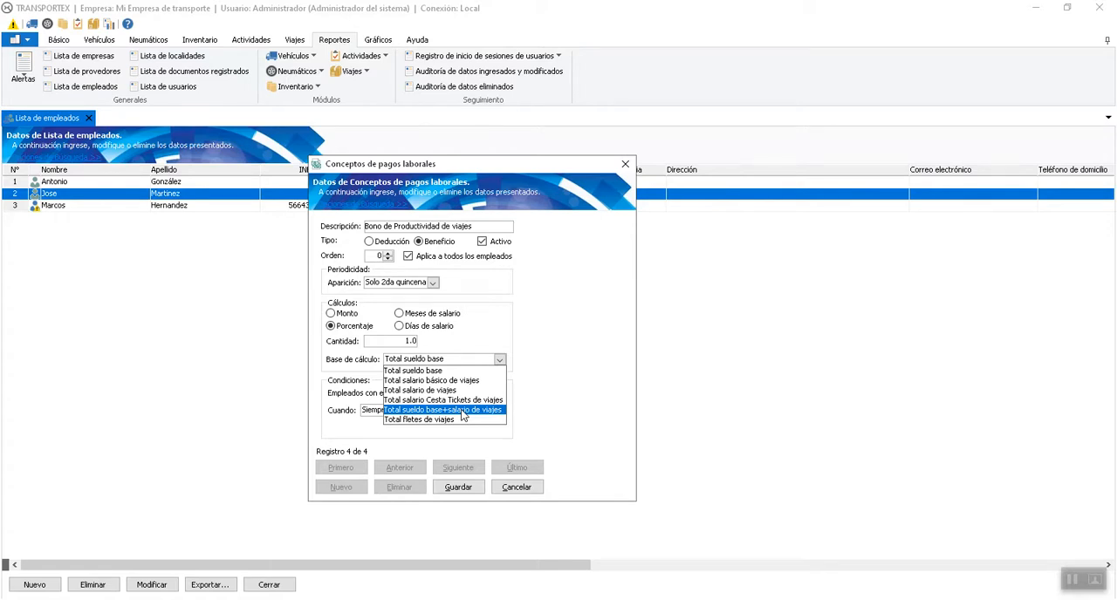
{"action": "left_click", "coordinate": [462, 410]}
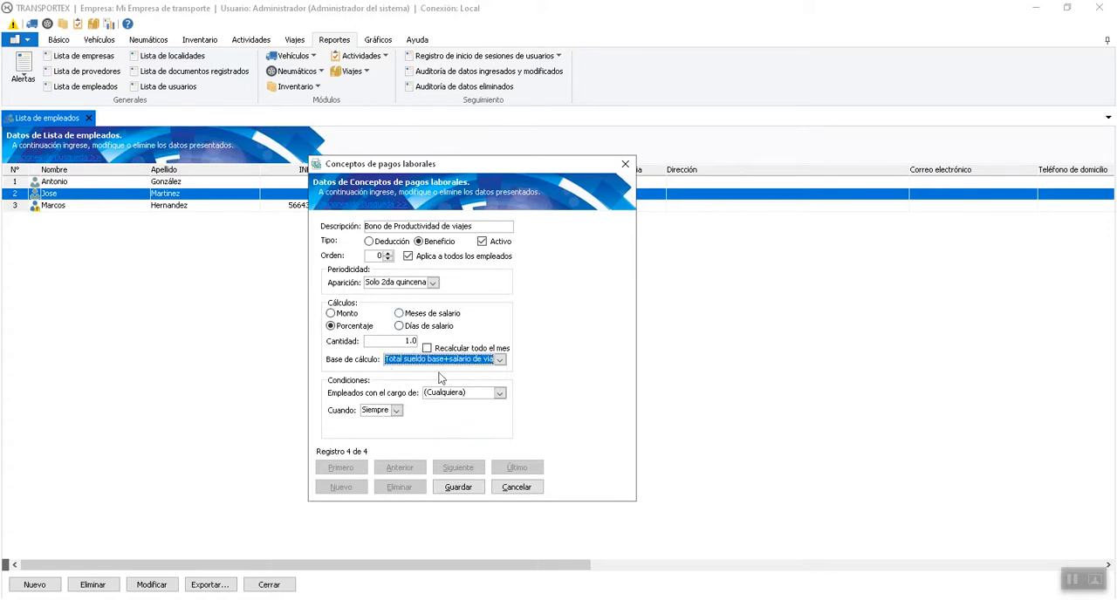
{"action": "left_click", "coordinate": [466, 361]}
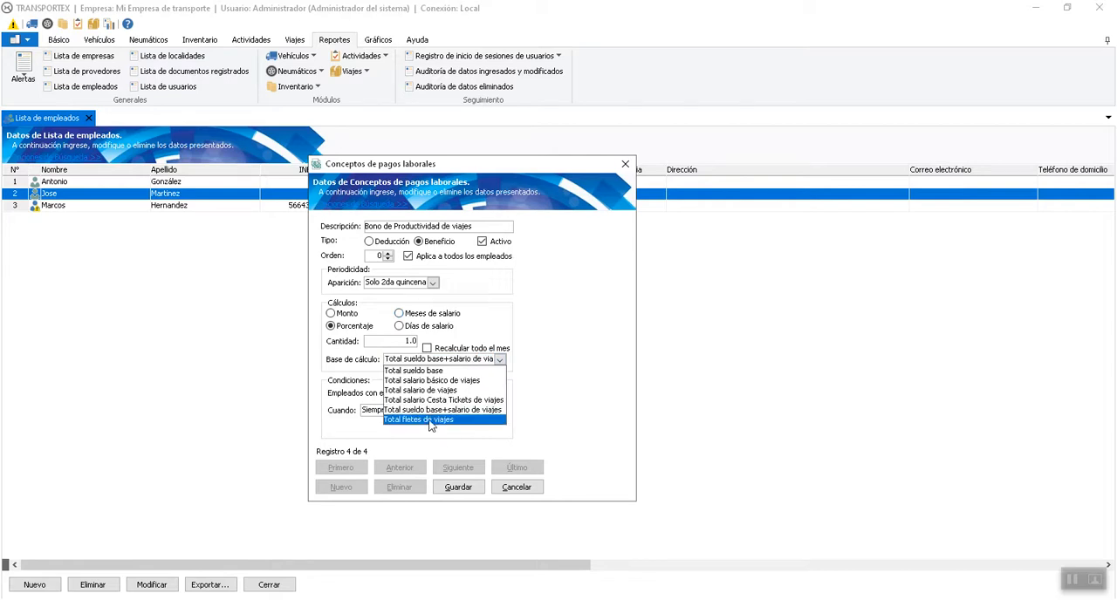
{"action": "left_click", "coordinate": [429, 421]}
{"action": "left_click", "coordinate": [447, 360]}
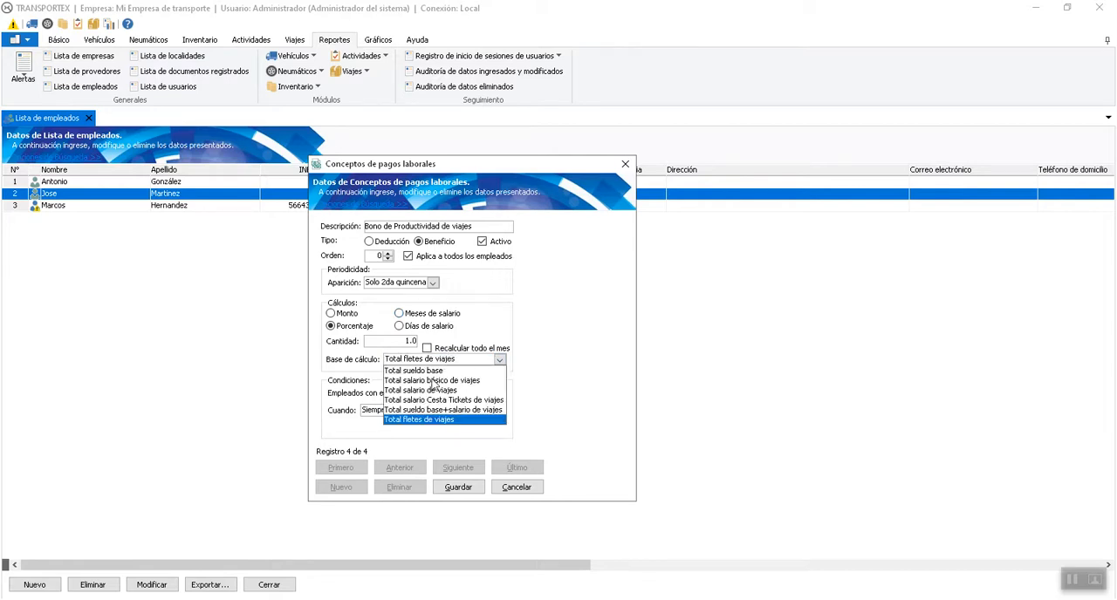
{"action": "left_click", "coordinate": [429, 424]}
{"action": "left_click", "coordinate": [468, 361]}
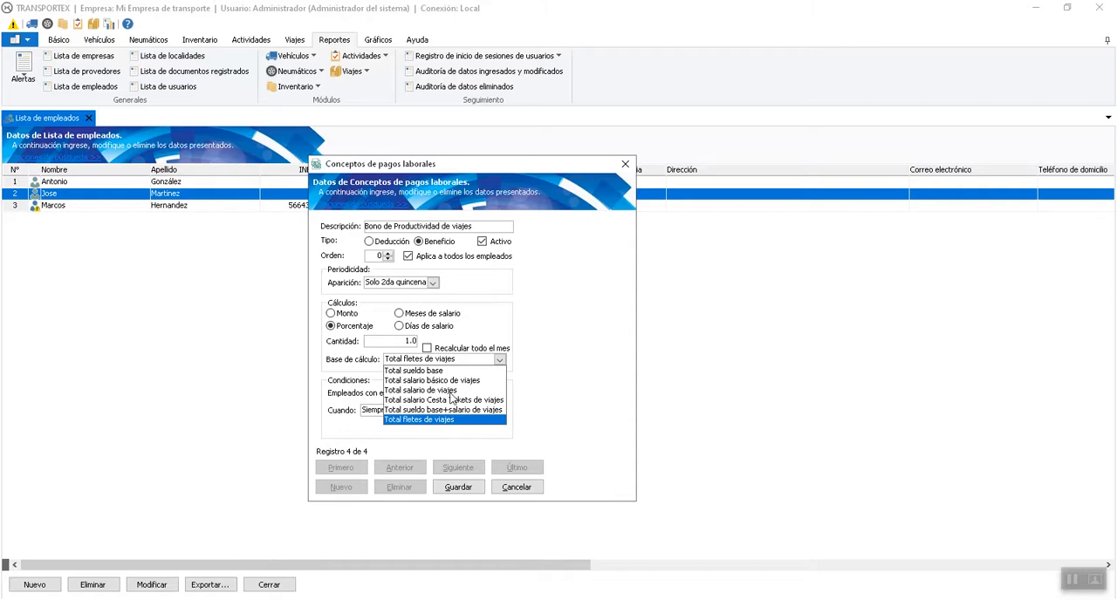
{"action": "left_click", "coordinate": [434, 422]}
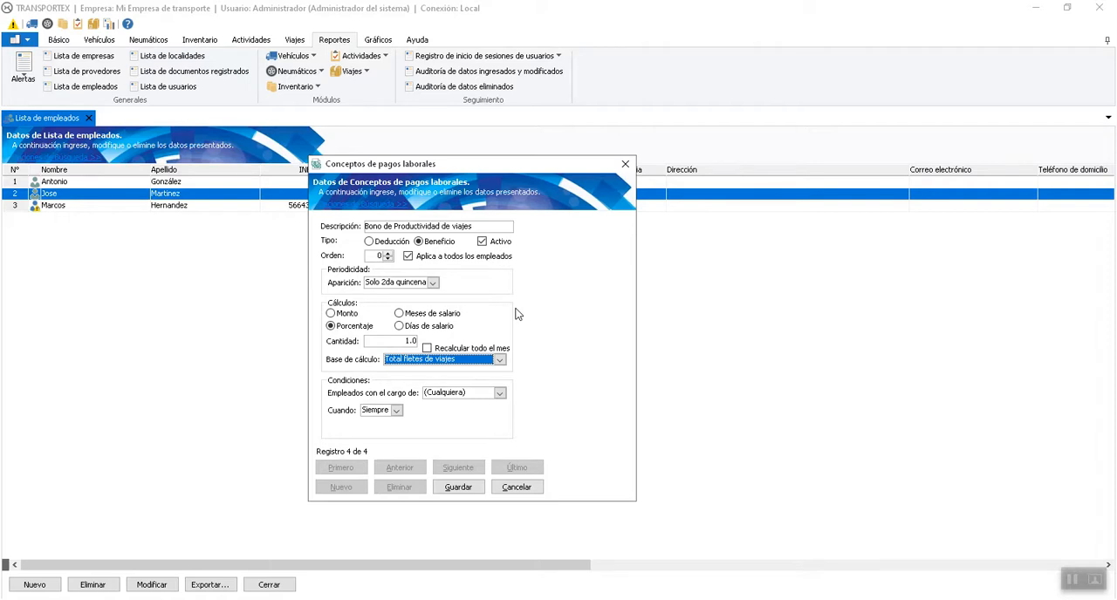
Enable Recalcular todo el mes for the travel productivity bonus and save the concept.
{"action": "left_click", "coordinate": [472, 349]}
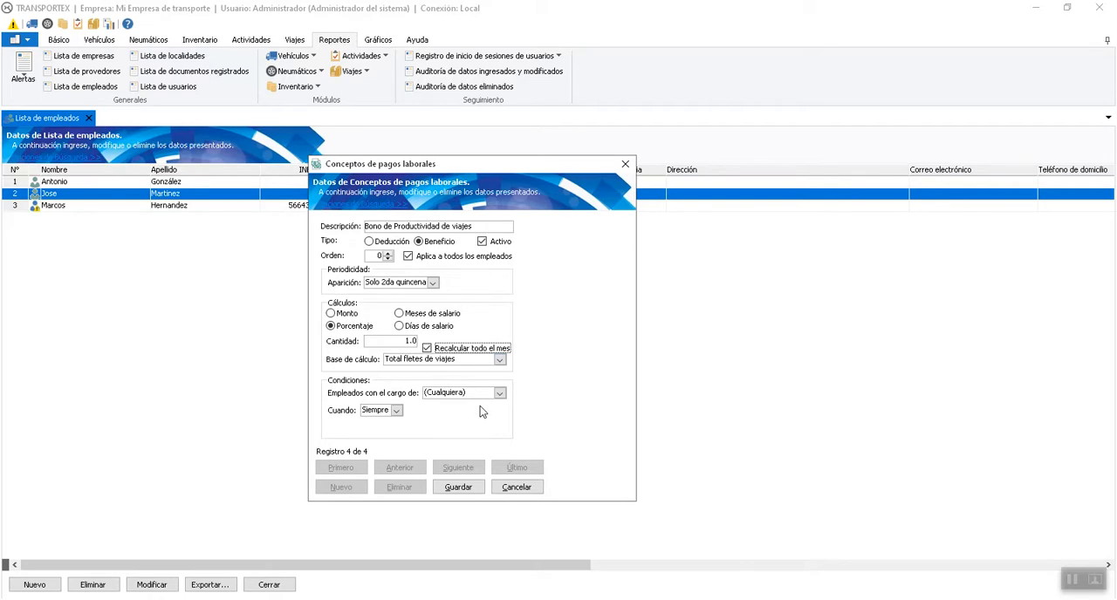
{"action": "left_click", "coordinate": [460, 488]}
{"action": "left_click", "coordinate": [639, 352]}
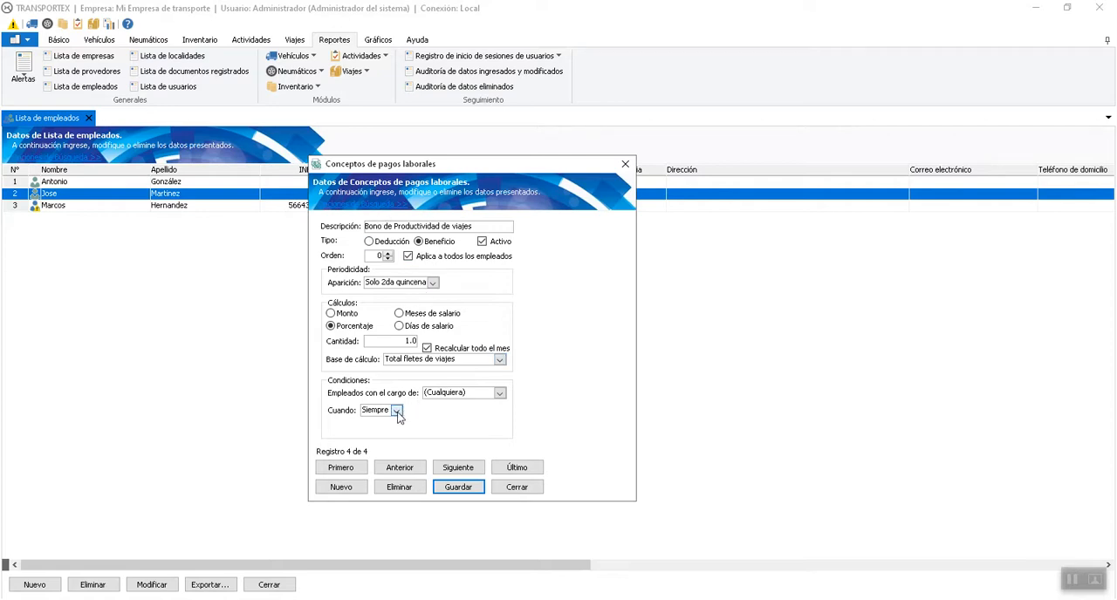
Set the travel productivity bonus's Cuando condition to Mayor a and open the condition's details.
{"action": "left_click", "coordinate": [400, 412]}
{"action": "left_click", "coordinate": [387, 432]}
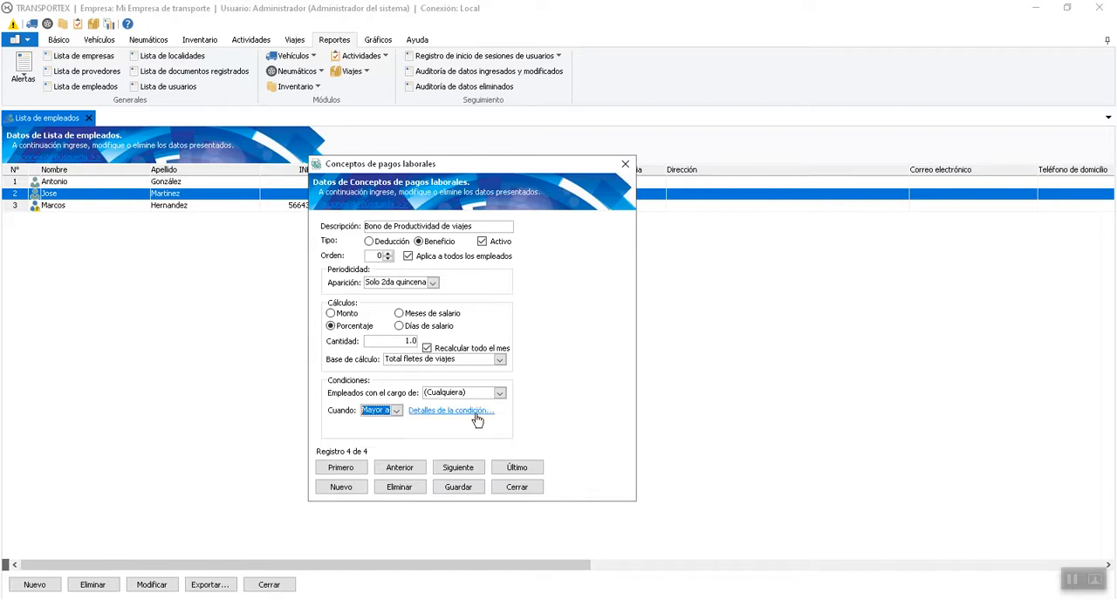
{"action": "left_click", "coordinate": [475, 417]}
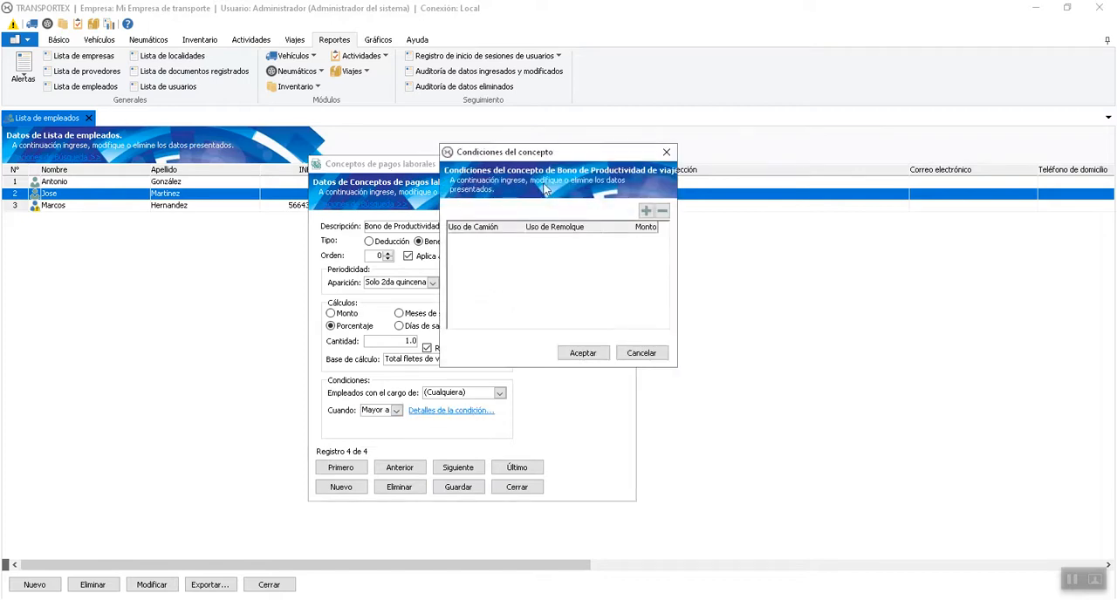
{"action": "left_click_drag", "start_coordinate": [547, 161], "coordinate": [631, 244]}
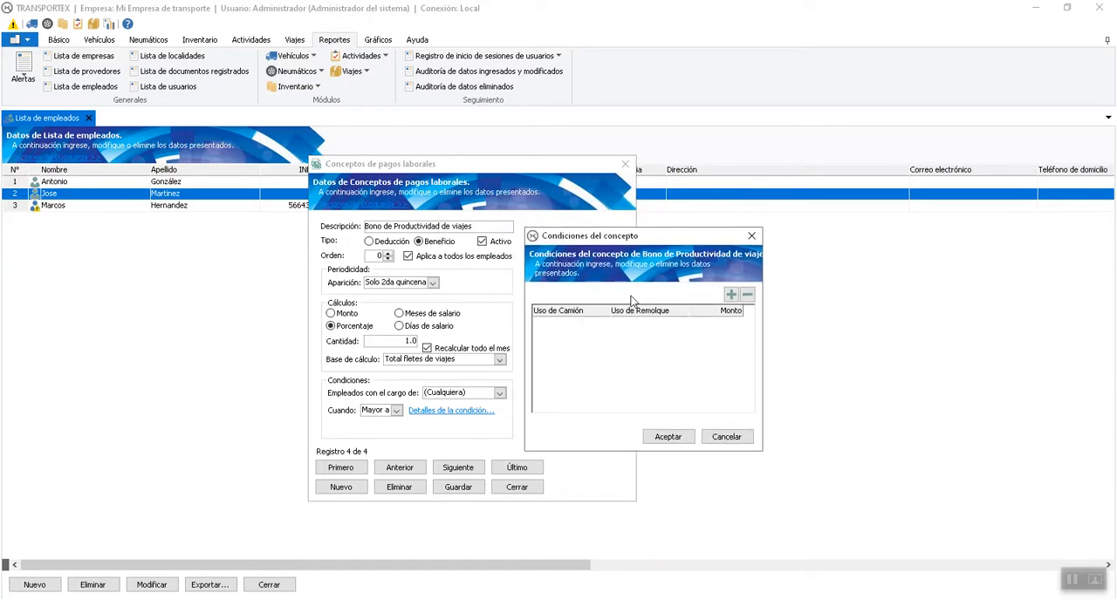
Add a condition row for any truck and trailer use with a Monto of 10000 and accept it.
{"action": "left_click", "coordinate": [728, 295]}
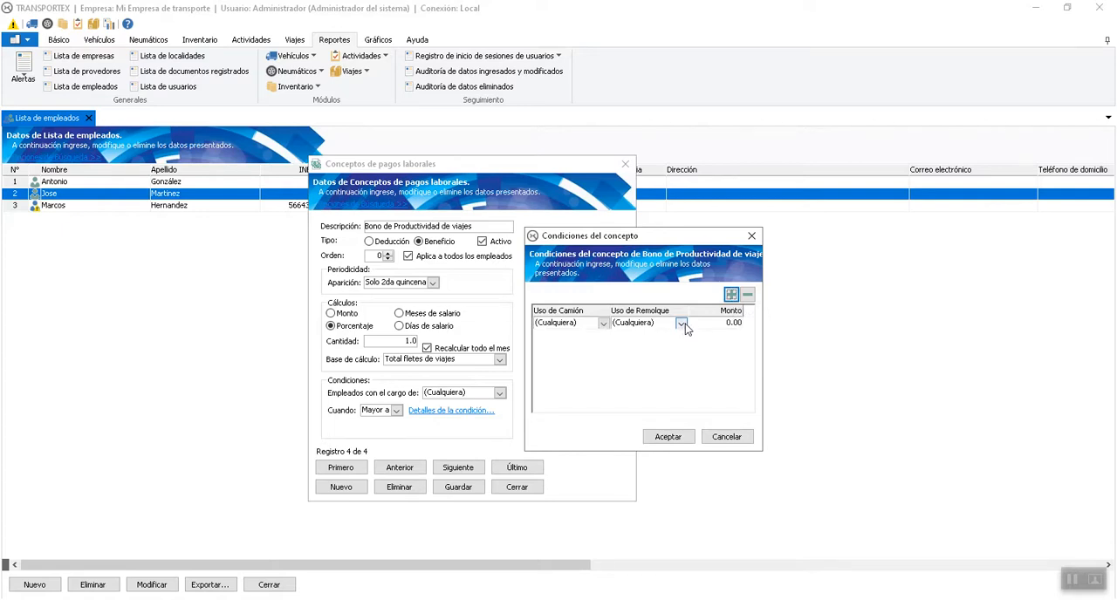
{"action": "left_click", "coordinate": [708, 328]}
{"action": "type", "text": "1"}
{"action": "type", "text": "000"}
{"action": "type", "text": "0"}
{"action": "left_click", "coordinate": [668, 436]}
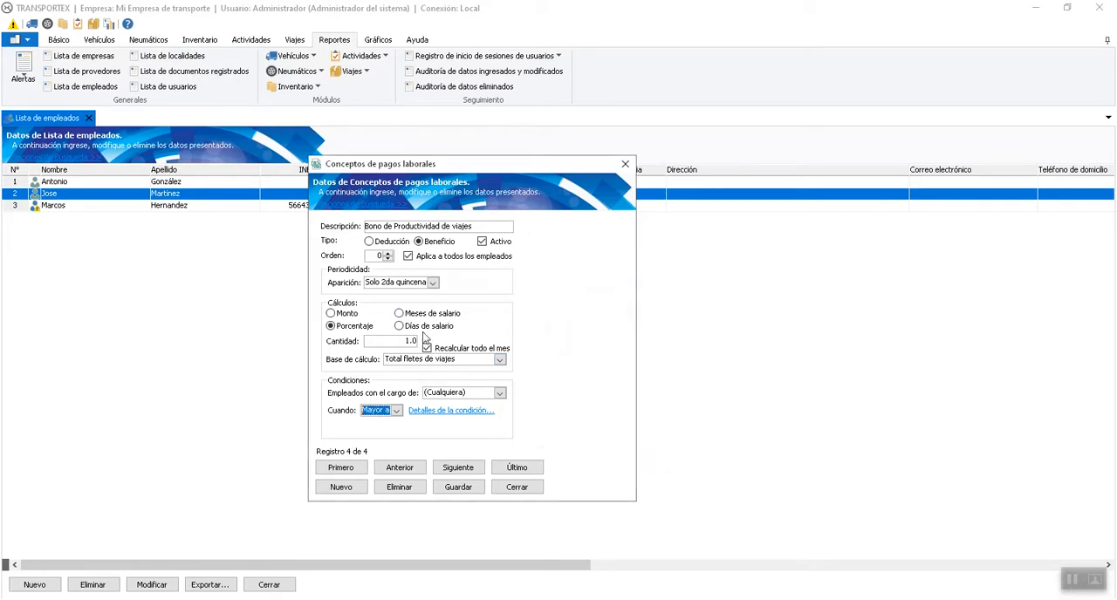
Save the travel productivity bonus and close the payment concepts form.
{"action": "left_click", "coordinate": [469, 494]}
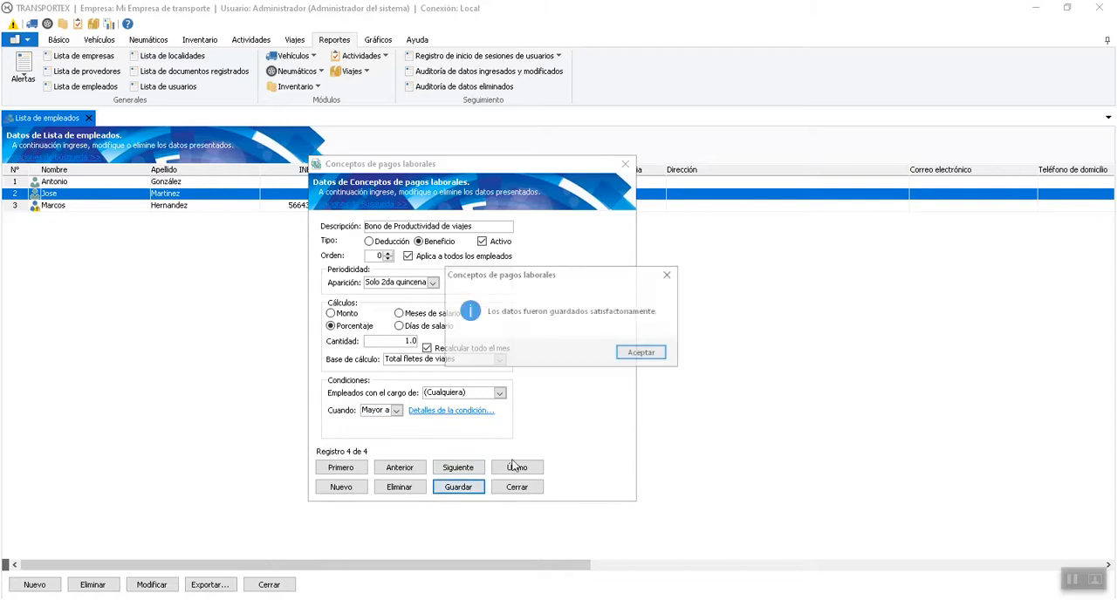
{"action": "left_click", "coordinate": [651, 358]}
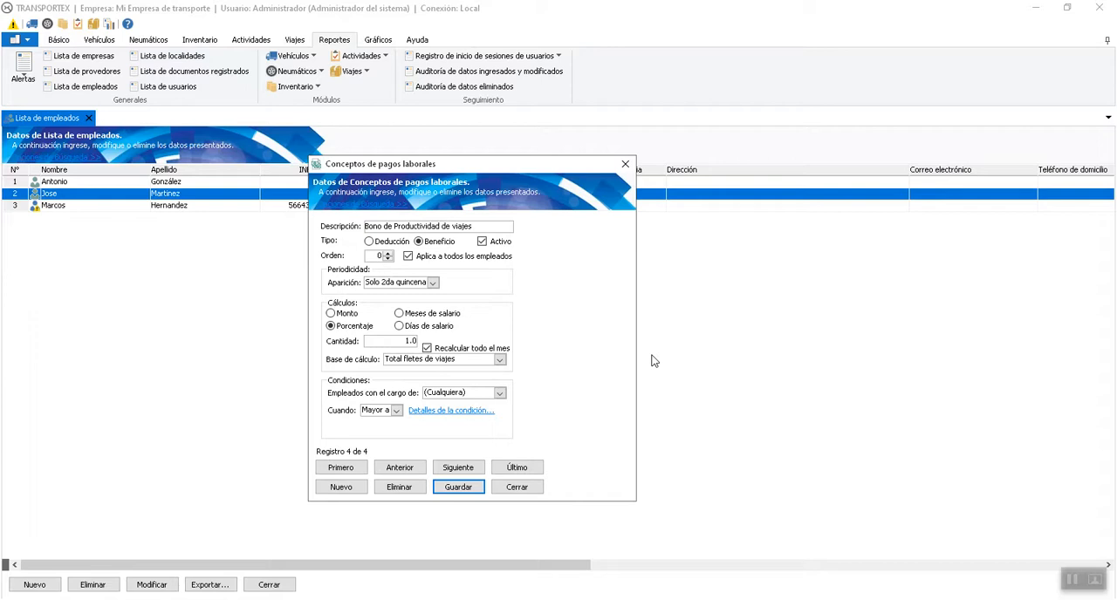
{"action": "left_click", "coordinate": [626, 165]}
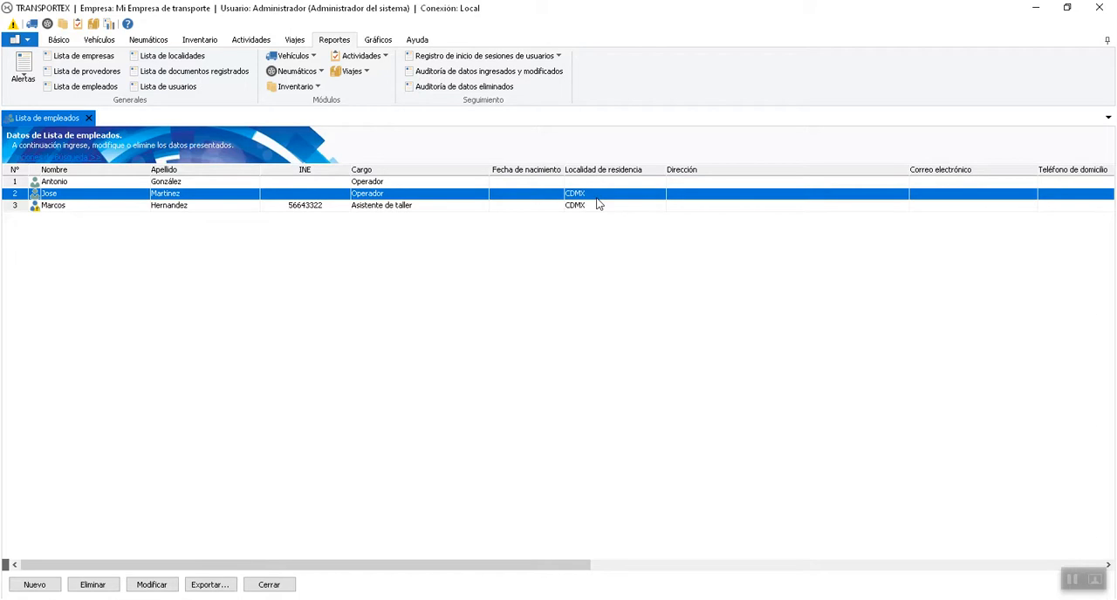
Review the registered labour payment concepts from Prestamos personales through Aguinaldo and the travel productivity bonus.
{"action": "left_click", "coordinate": [438, 185]}
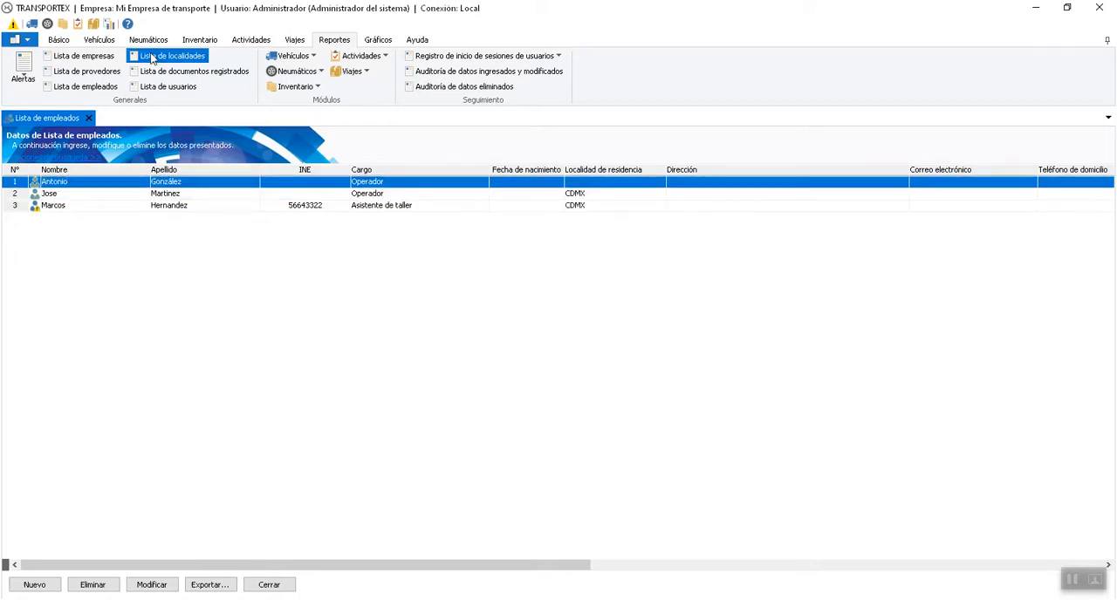
{"action": "left_click", "coordinate": [58, 40]}
{"action": "left_click", "coordinate": [345, 88]}
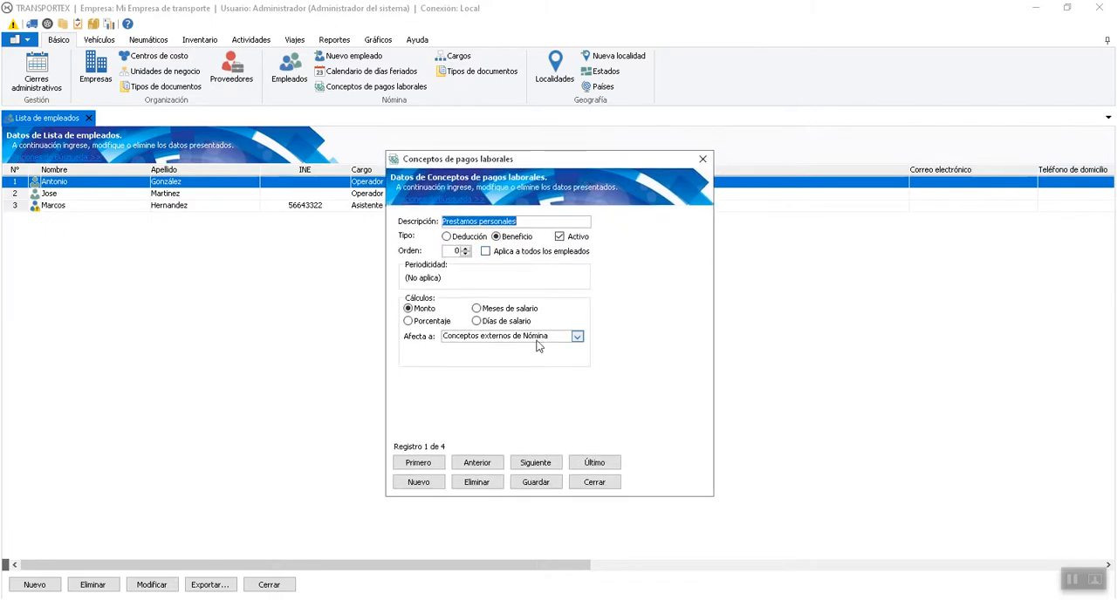
{"action": "left_click", "coordinate": [537, 463]}
{"action": "left_click", "coordinate": [537, 464]}
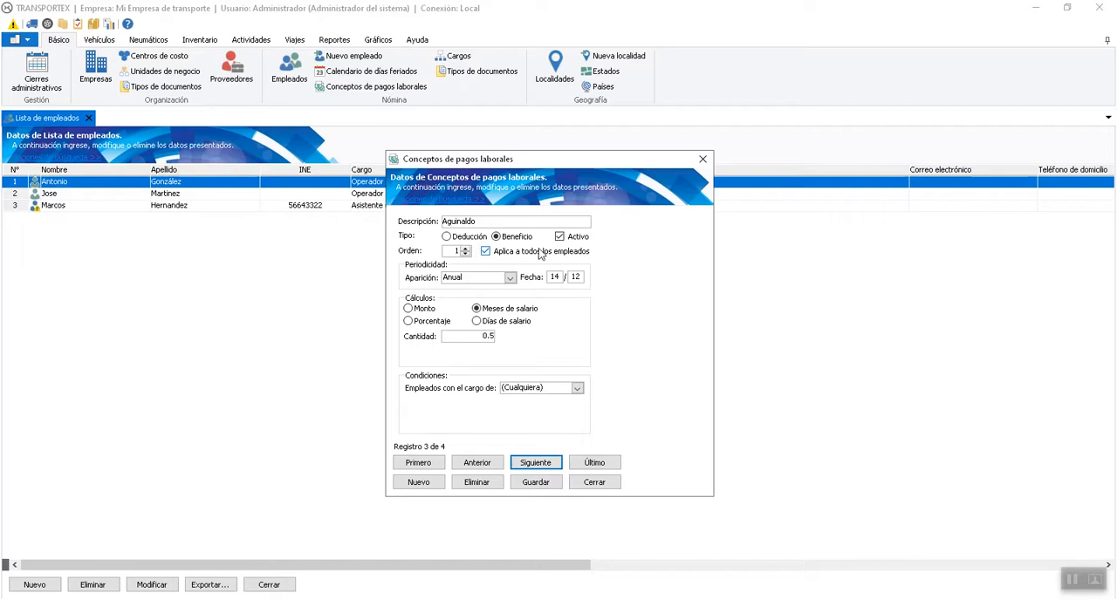
{"action": "left_click", "coordinate": [536, 463]}
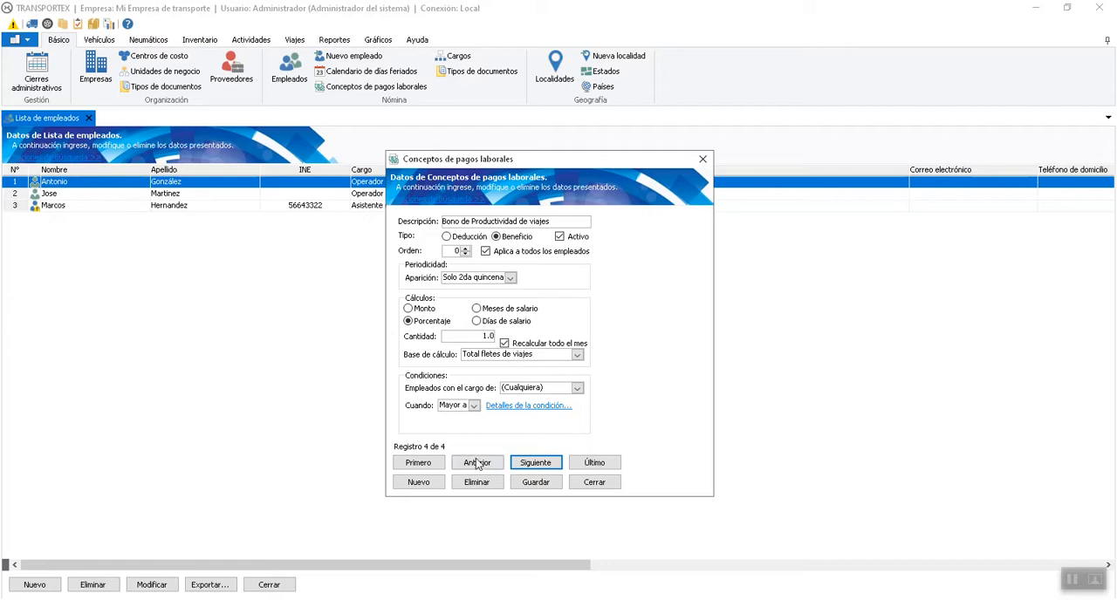
{"action": "left_click", "coordinate": [477, 463]}
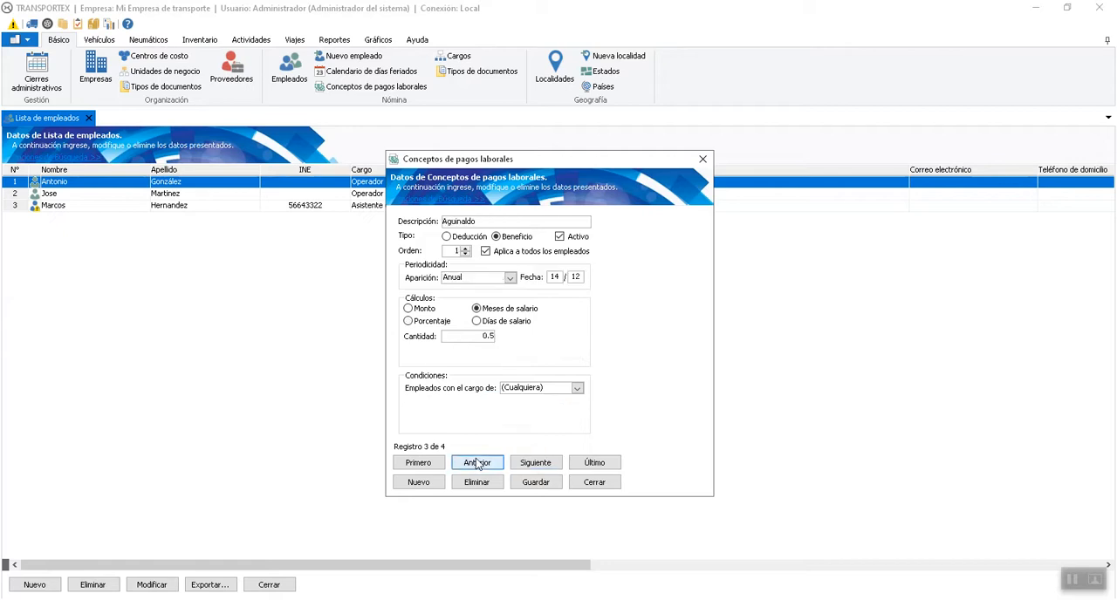
{"action": "left_click", "coordinate": [702, 159]}
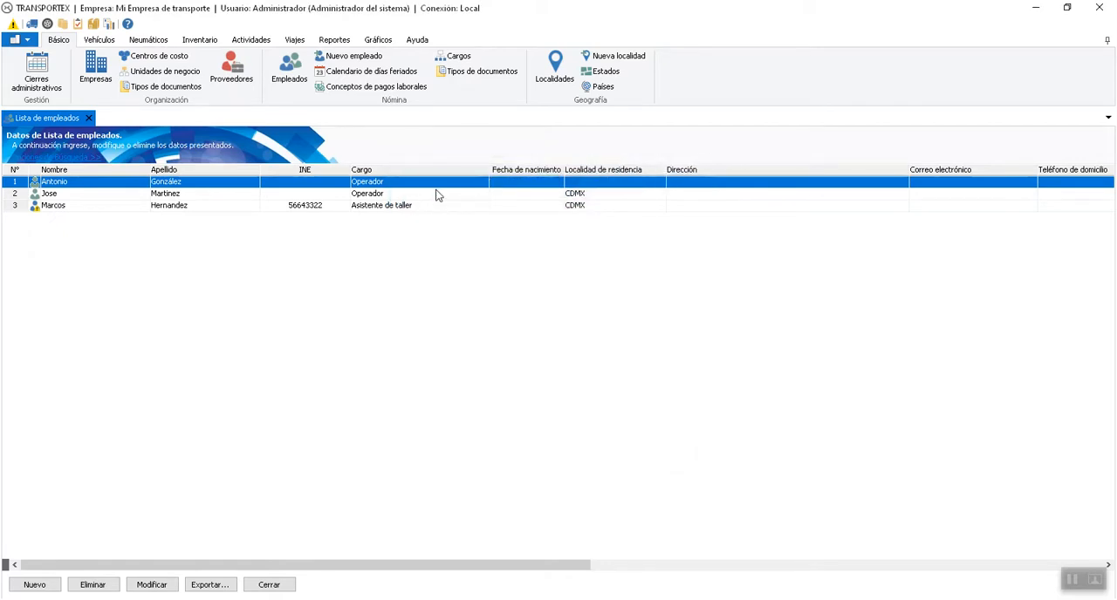
Add a Prestamos personales entry to the labour payment concepts of the first employee in the list.
{"action": "double_click", "coordinate": [236, 190]}
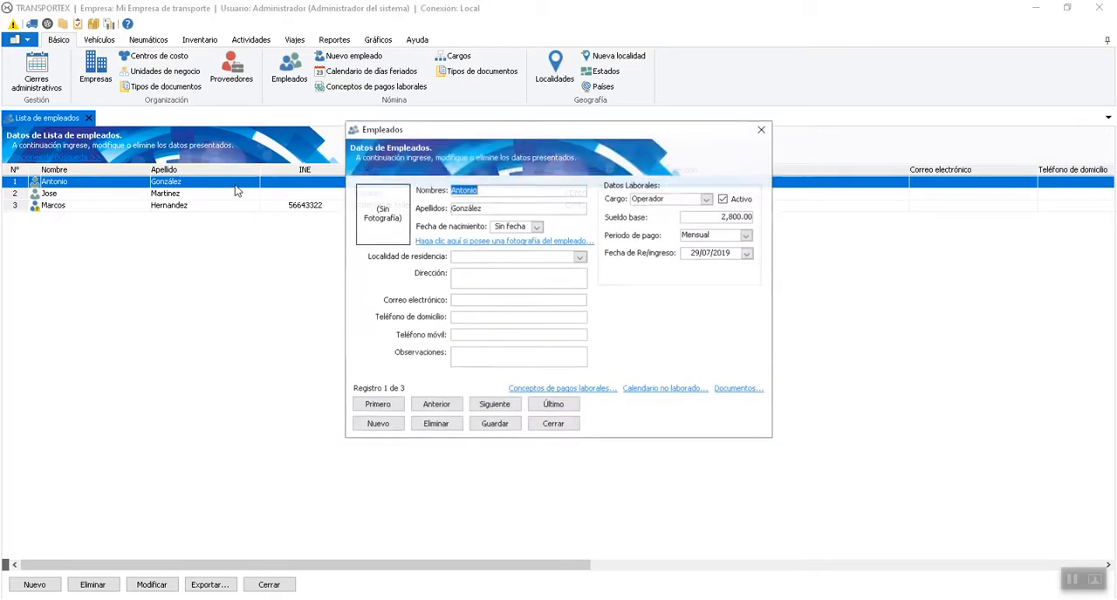
{"action": "left_click", "coordinate": [593, 389]}
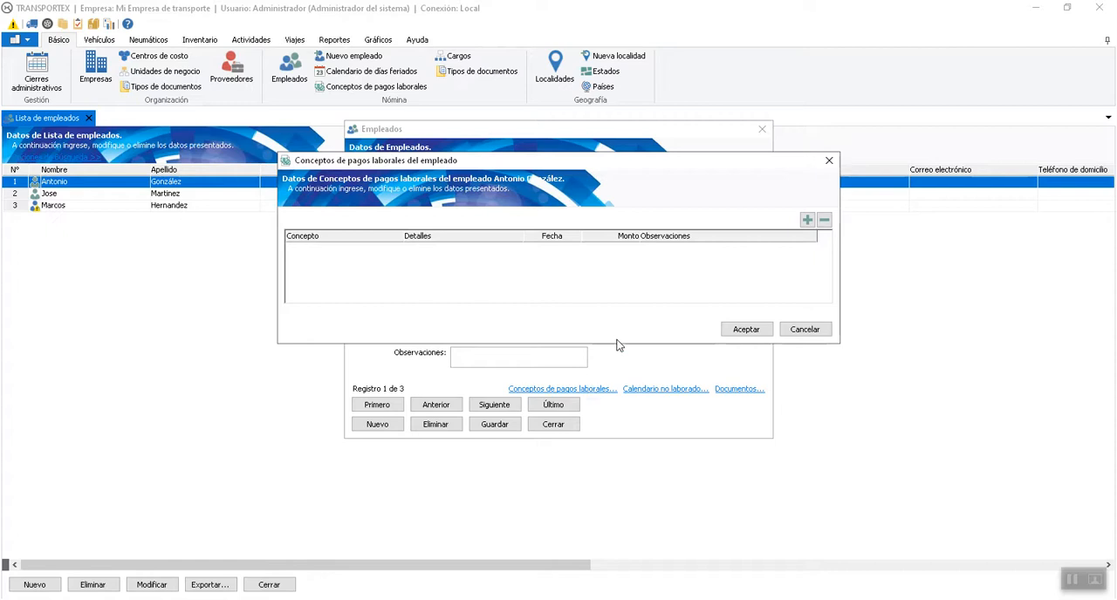
{"action": "left_click", "coordinate": [808, 220]}
{"action": "left_click", "coordinate": [370, 252]}
{"action": "left_click", "coordinate": [371, 254]}
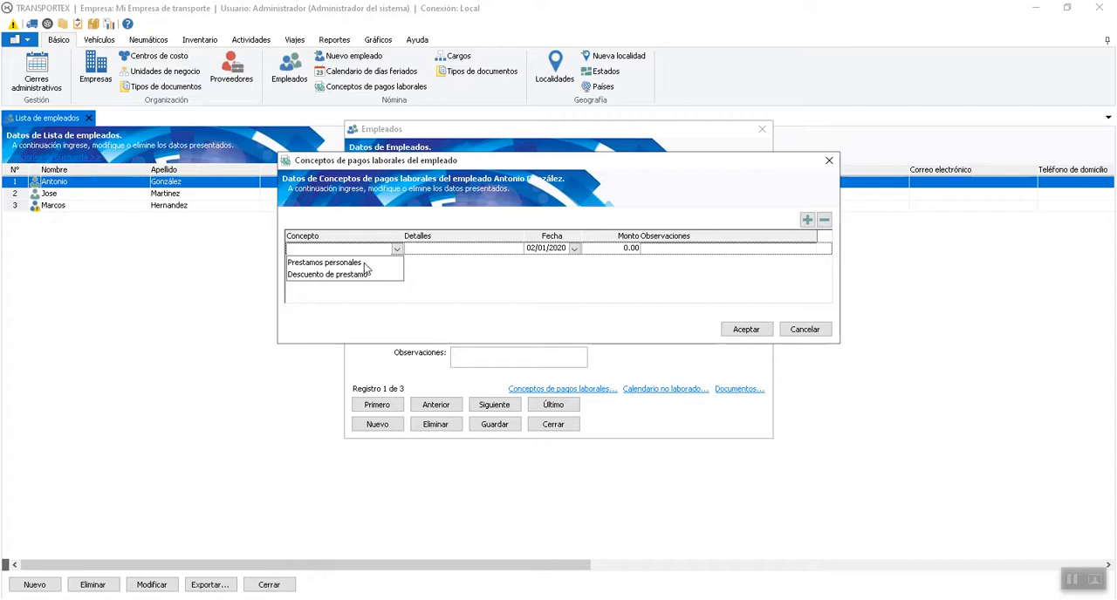
{"action": "left_click", "coordinate": [364, 263]}
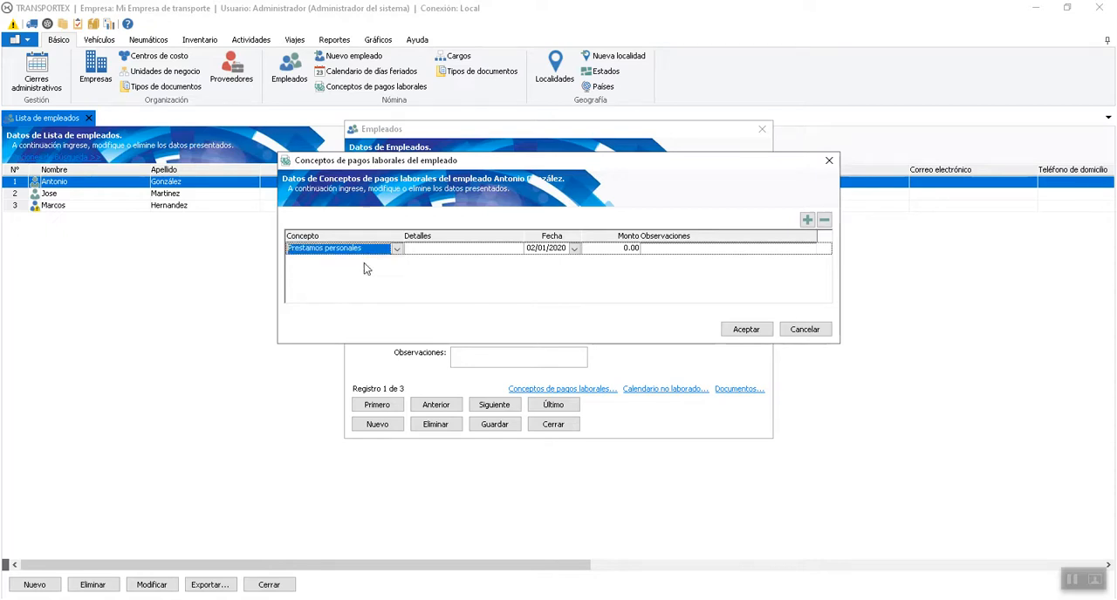
Date the first employee's personal loan 10/12/2019 with a Monto of 400, save it and close the employee record.
{"action": "left_click", "coordinate": [575, 249]}
{"action": "left_click", "coordinate": [531, 267]}
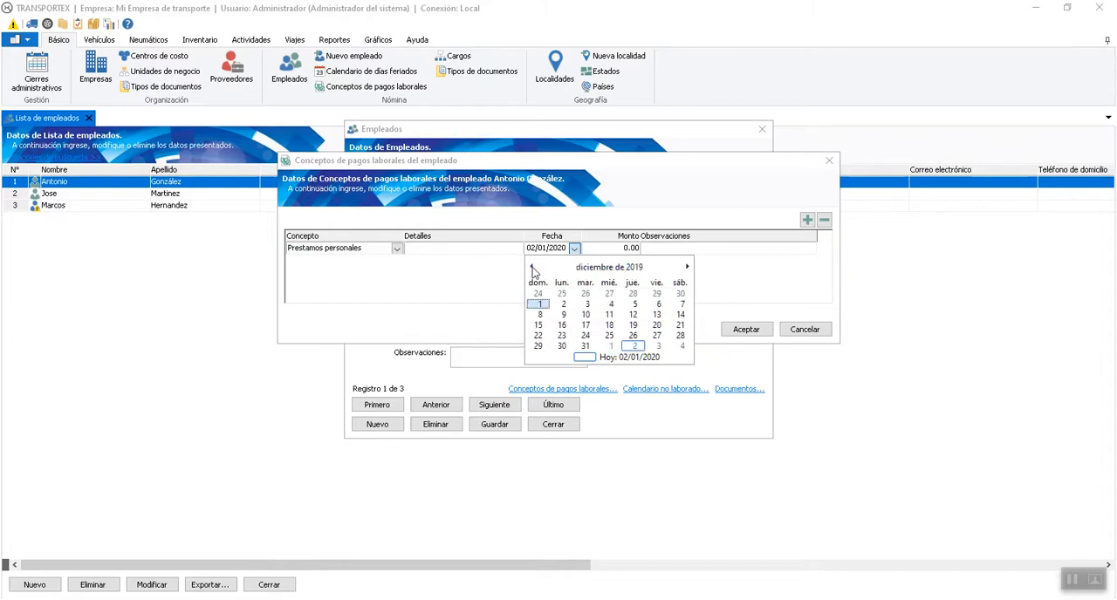
{"action": "left_click", "coordinate": [587, 316]}
{"action": "left_click", "coordinate": [608, 253]}
{"action": "type", "text": "40"}
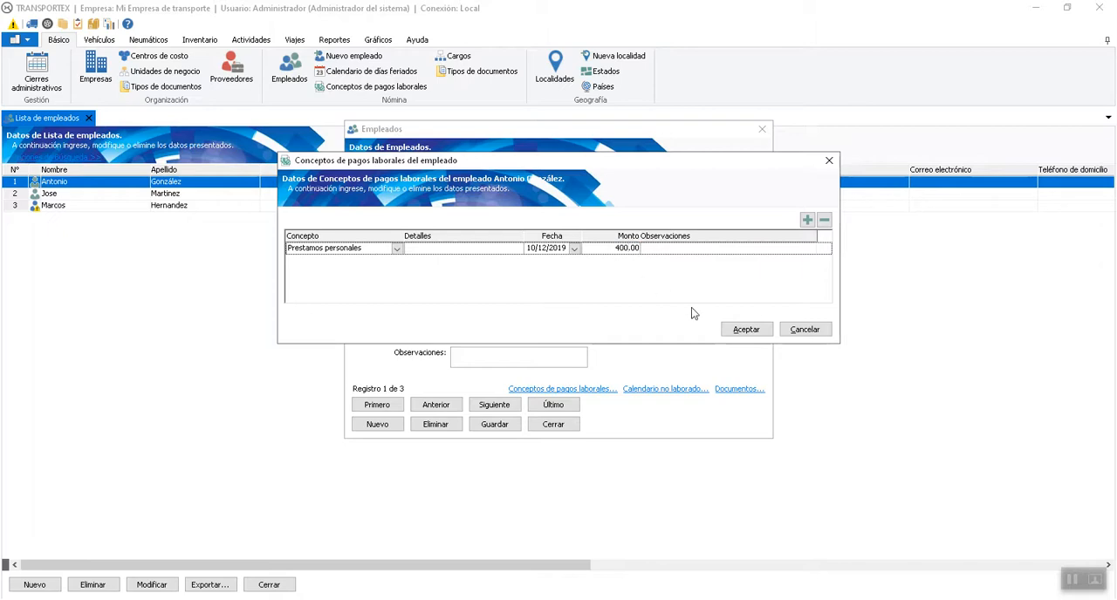
{"action": "left_click", "coordinate": [746, 330]}
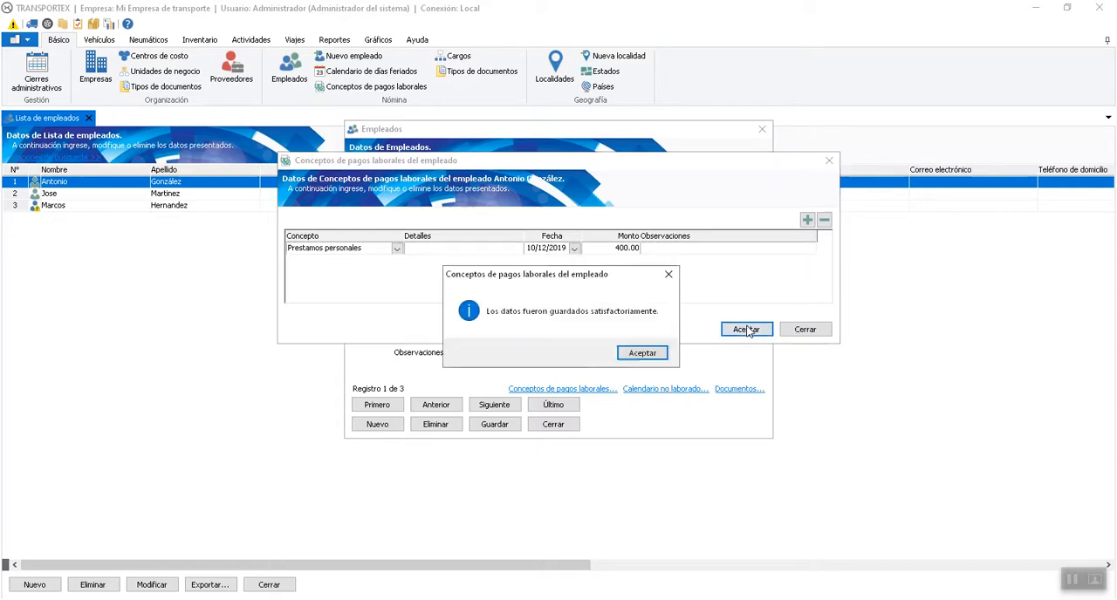
{"action": "left_click", "coordinate": [642, 352]}
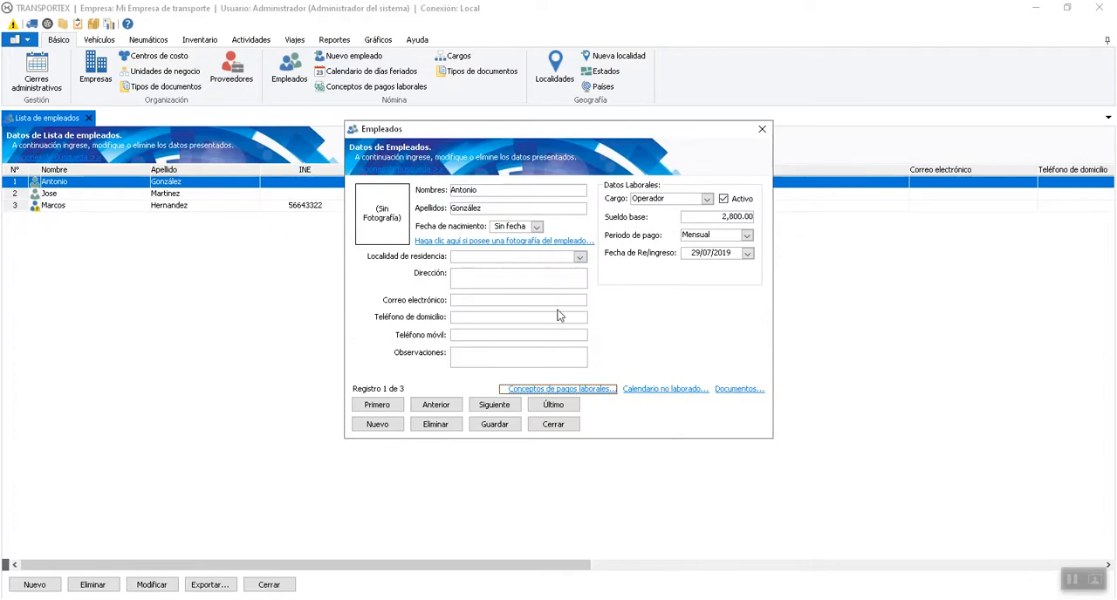
{"action": "left_click", "coordinate": [762, 129]}
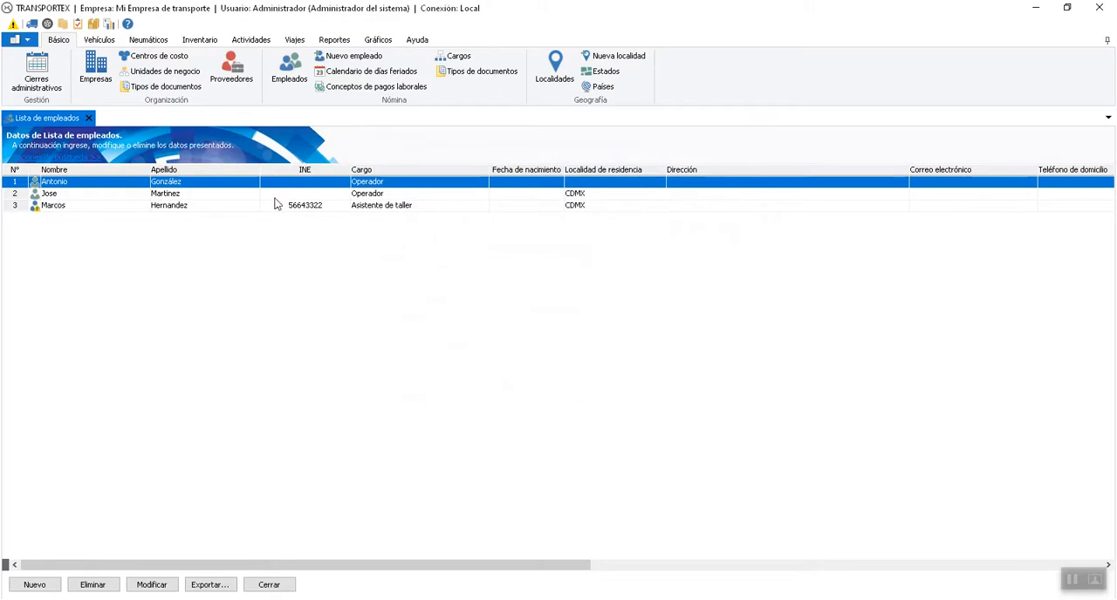
Add a Prestamos personales entry to the labour payment concepts of the second employee in the list.
{"action": "left_click", "coordinate": [228, 195]}
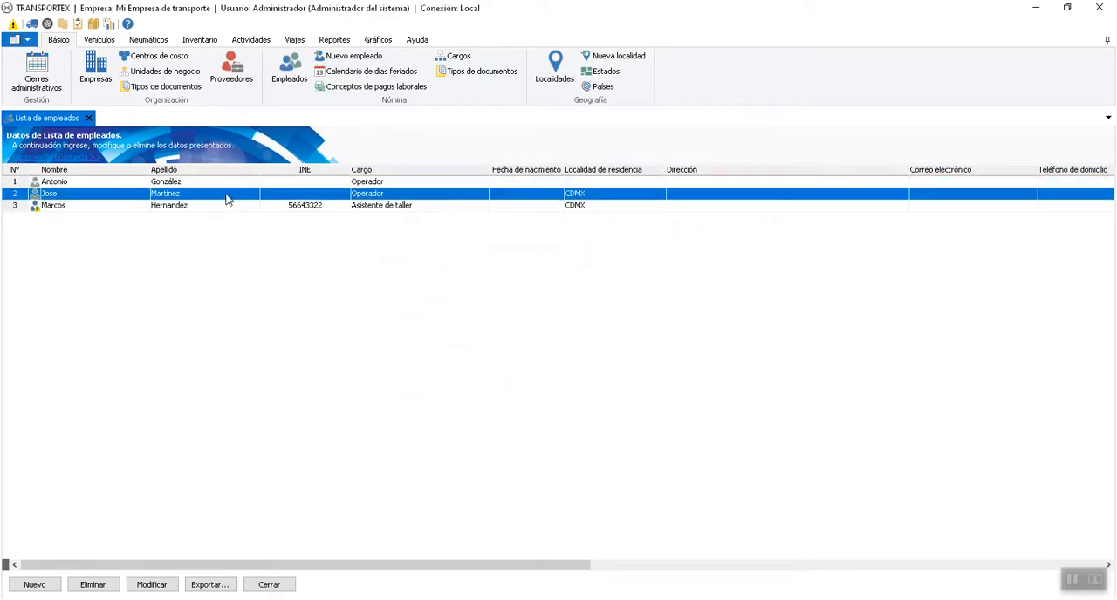
{"action": "double_click", "coordinate": [338, 199]}
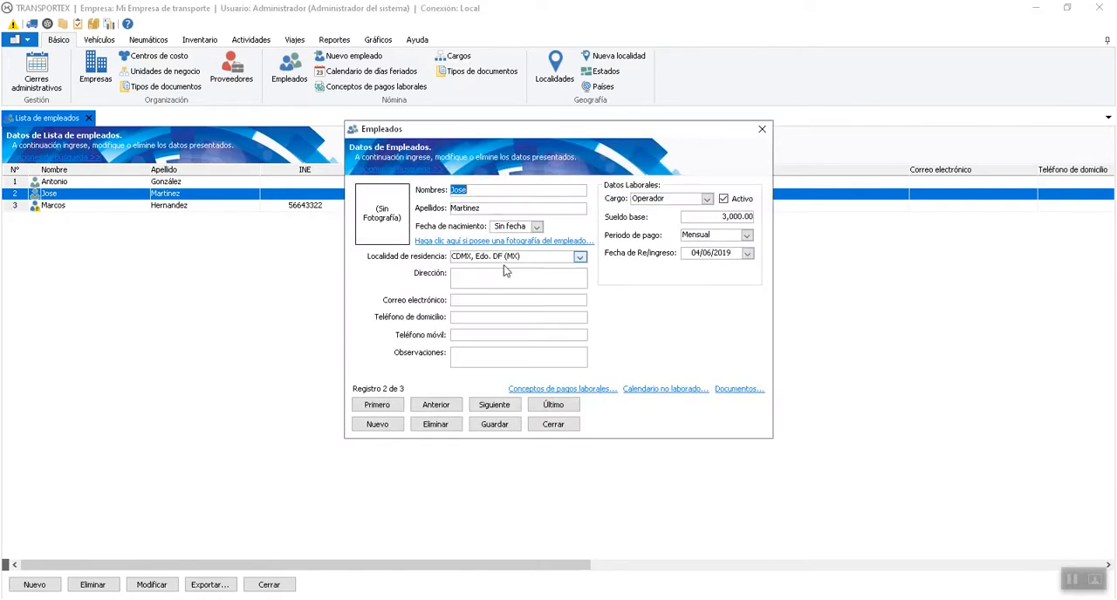
{"action": "left_click", "coordinate": [604, 392]}
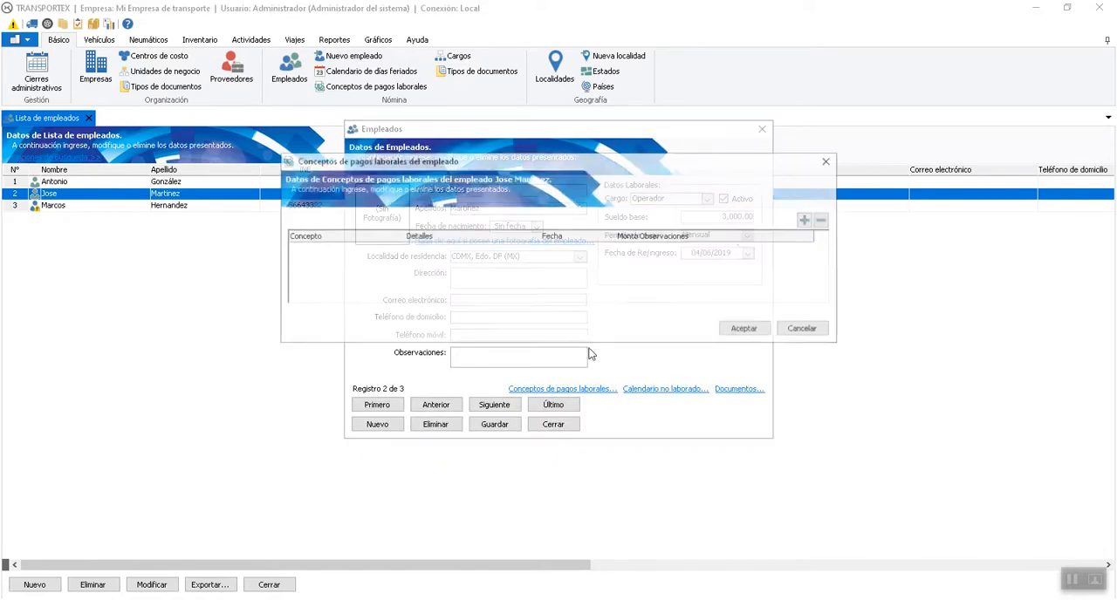
{"action": "left_click", "coordinate": [806, 221]}
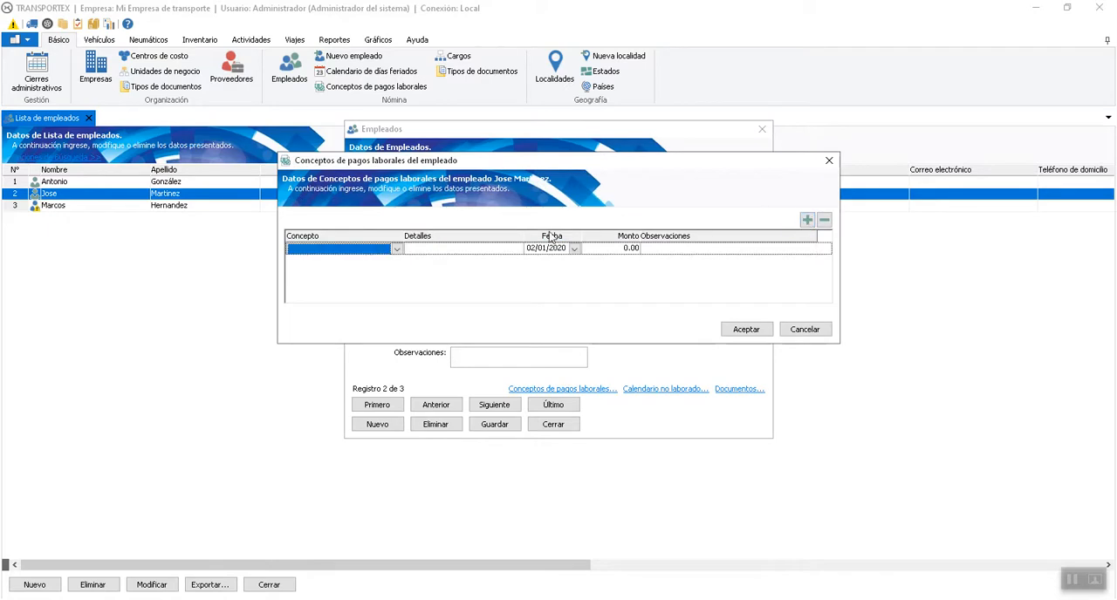
{"action": "left_click", "coordinate": [396, 249]}
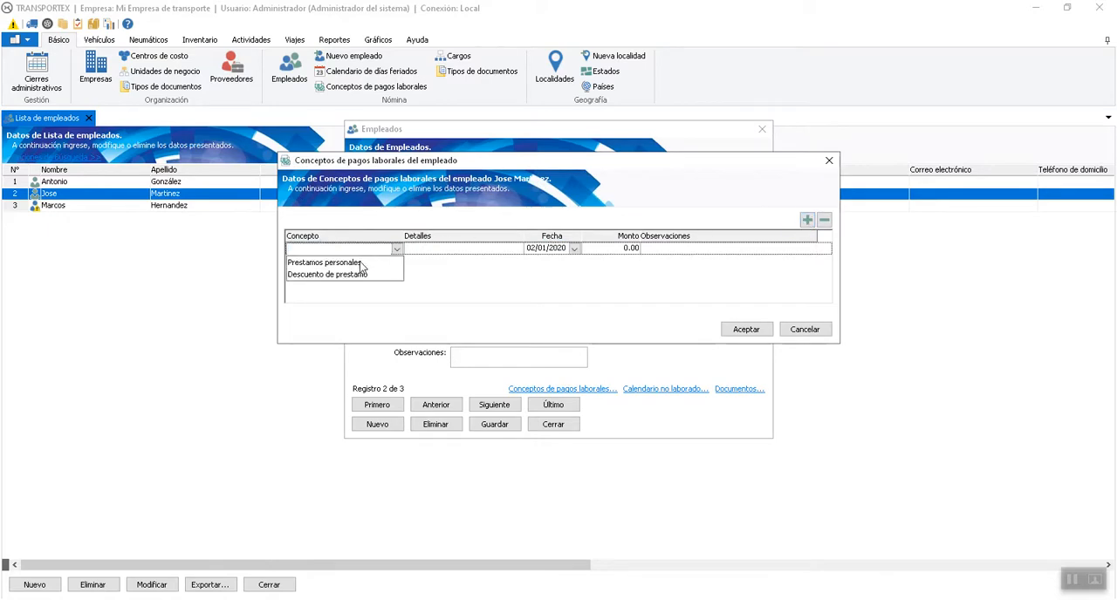
{"action": "left_click", "coordinate": [361, 263]}
Date the second employee's personal loan 05/11/2019 and set its Monto to 200.
{"action": "left_click", "coordinate": [574, 251]}
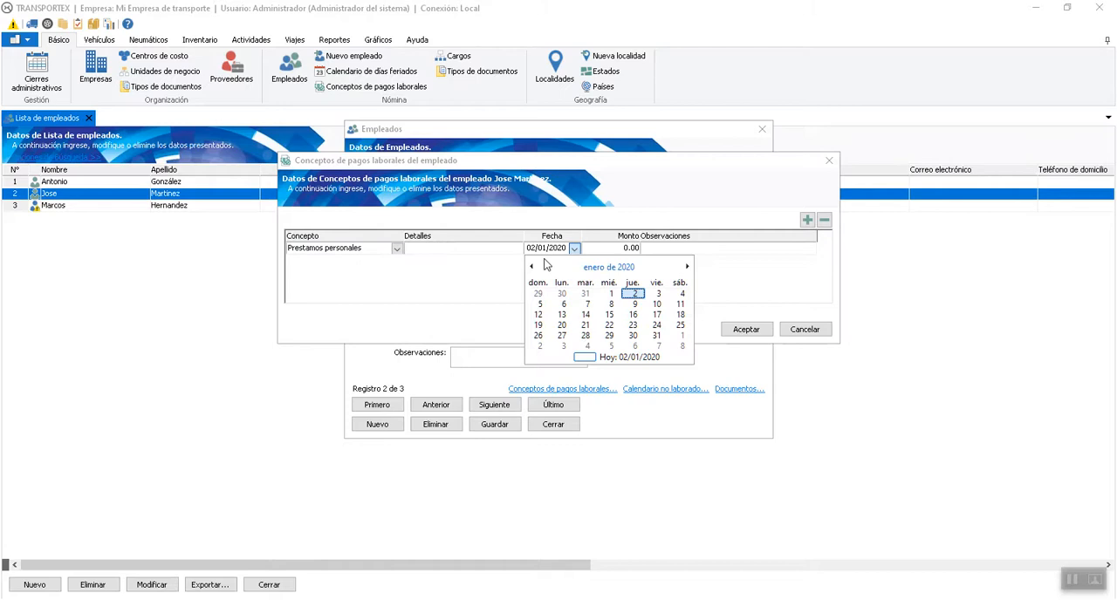
{"action": "left_click", "coordinate": [531, 268]}
{"action": "left_click", "coordinate": [531, 268]}
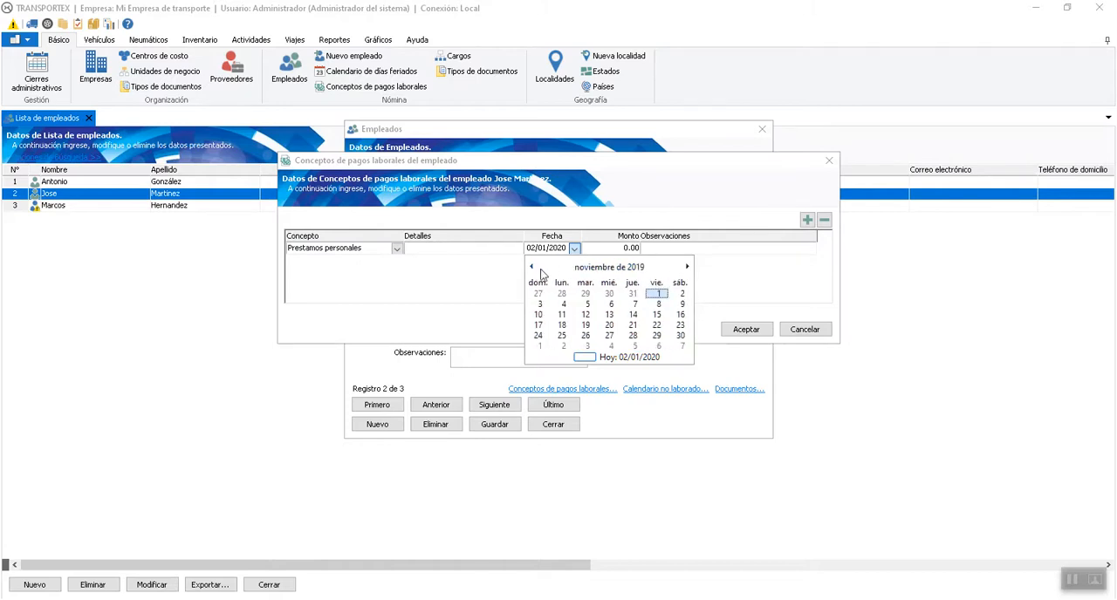
{"action": "left_click", "coordinate": [585, 303]}
{"action": "left_click", "coordinate": [593, 249]}
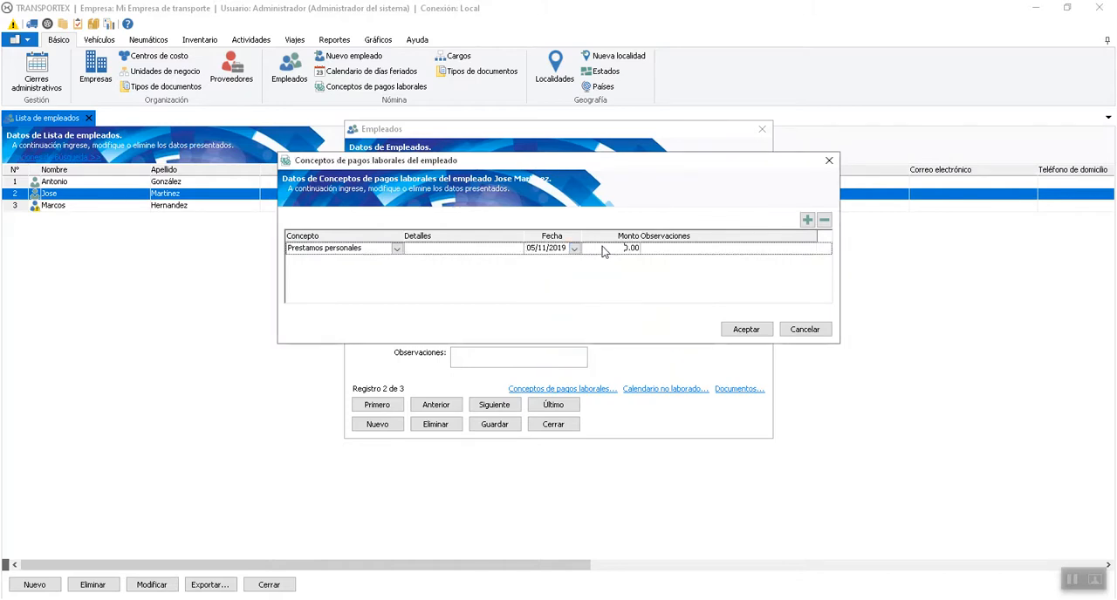
{"action": "type", "text": "20"}
Add a Descuento de prestamo entry dated 05/12/2019 to the second employee's labour payment concepts.
{"action": "left_click", "coordinate": [808, 220]}
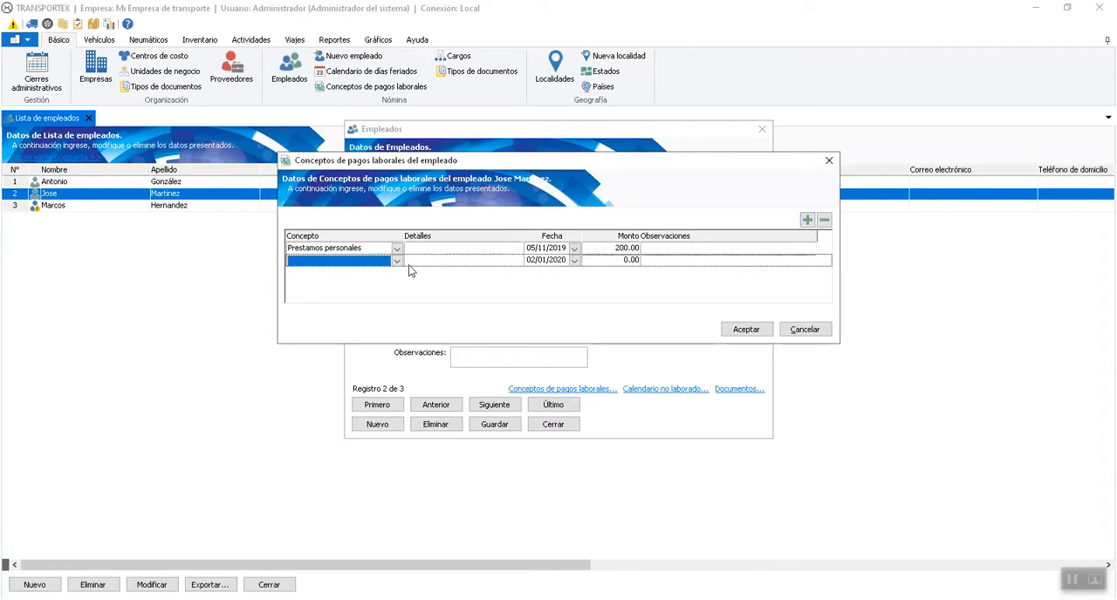
{"action": "left_click", "coordinate": [574, 259]}
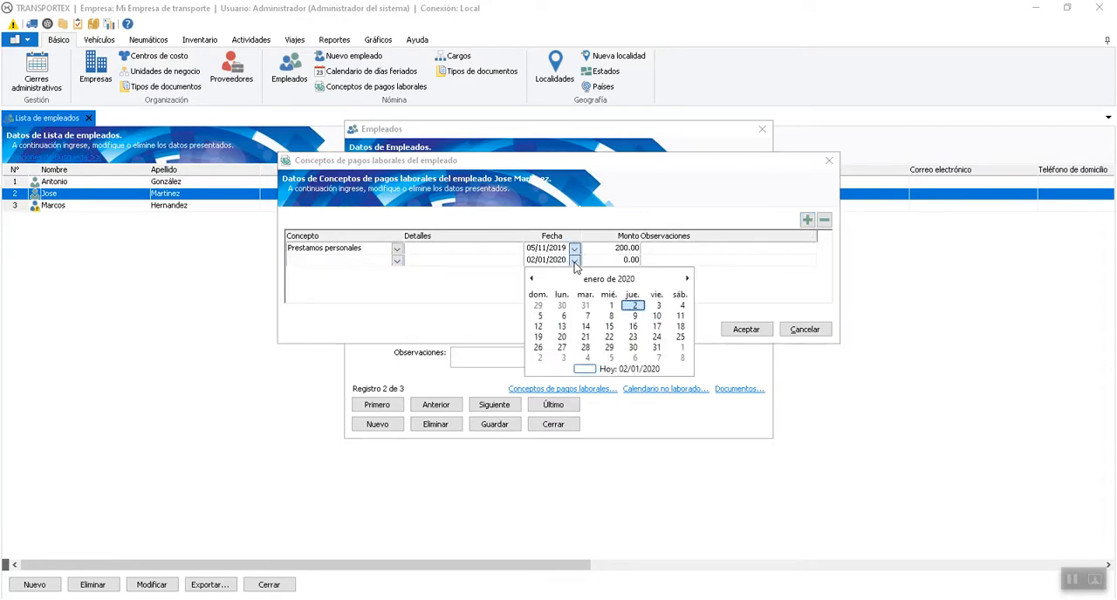
{"action": "left_click", "coordinate": [532, 279]}
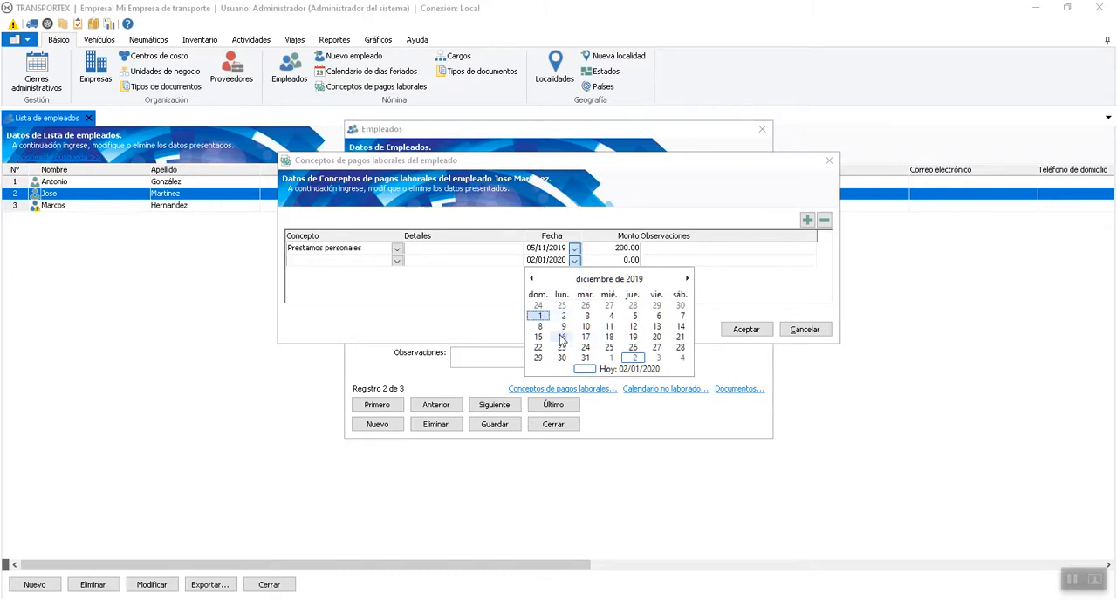
{"action": "left_click", "coordinate": [608, 338]}
{"action": "left_click", "coordinate": [574, 260]}
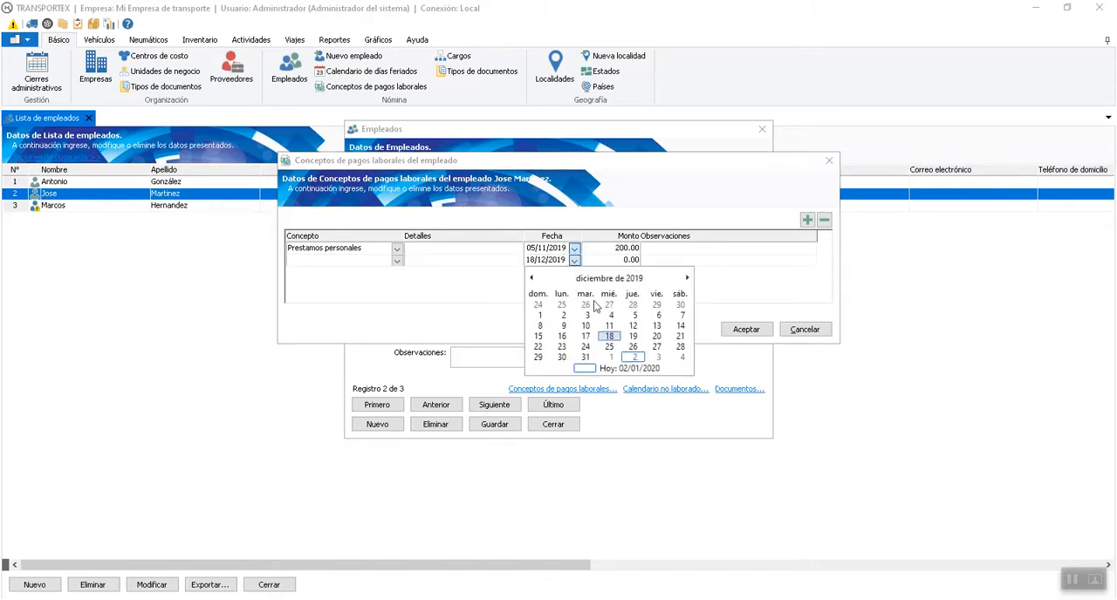
{"action": "left_click", "coordinate": [632, 315]}
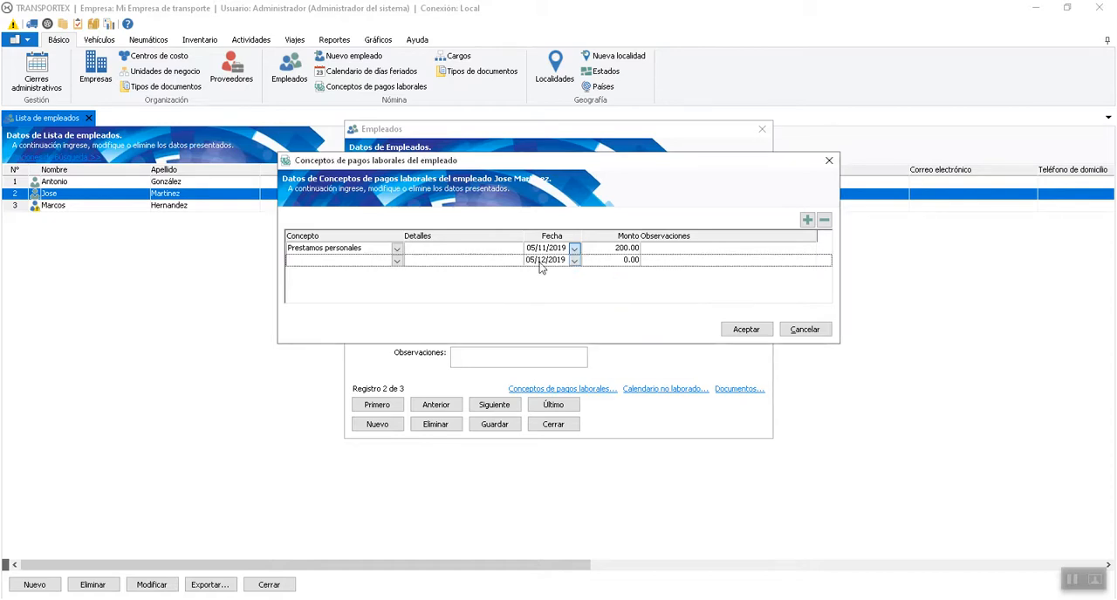
{"action": "left_click", "coordinate": [397, 261]}
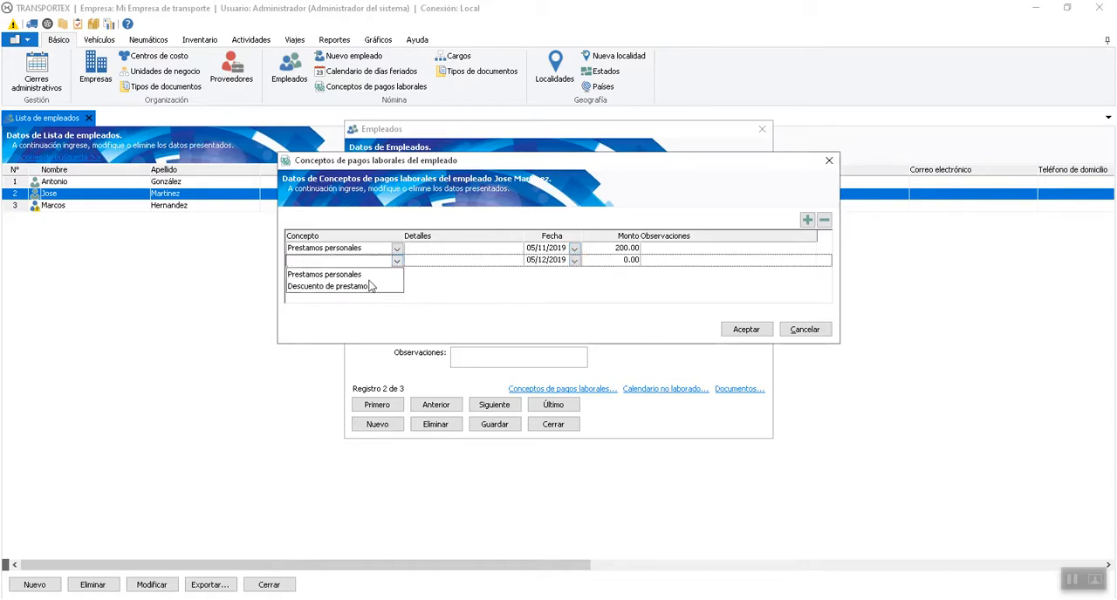
{"action": "left_click", "coordinate": [367, 288]}
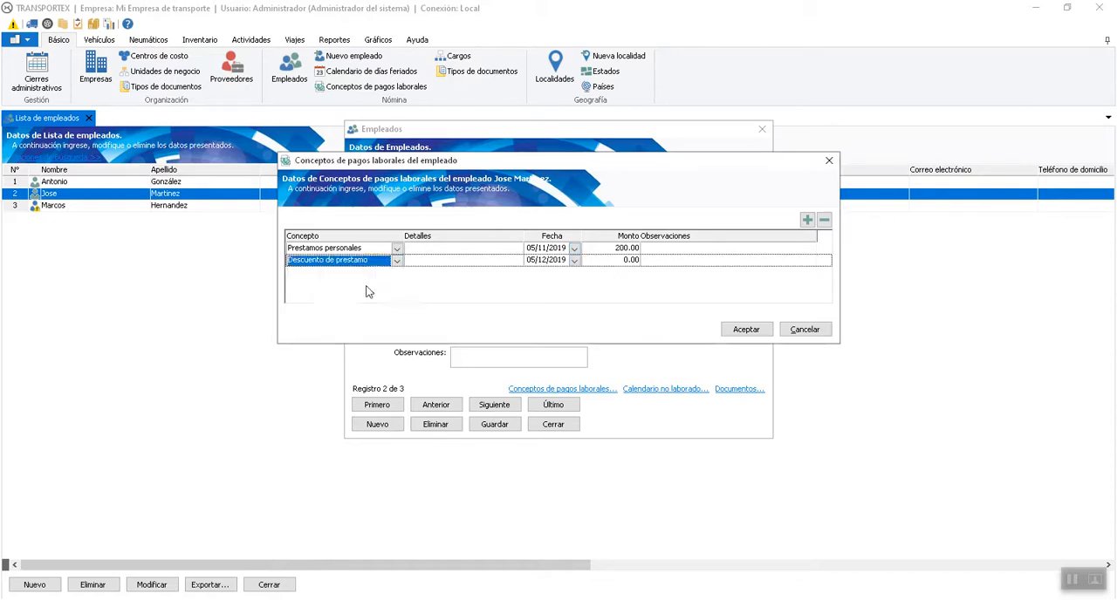
Set the second employee's loan discount Monto to 50, save the payment concepts and close the employee record.
{"action": "left_click", "coordinate": [604, 261]}
{"action": "type", "text": "05"}
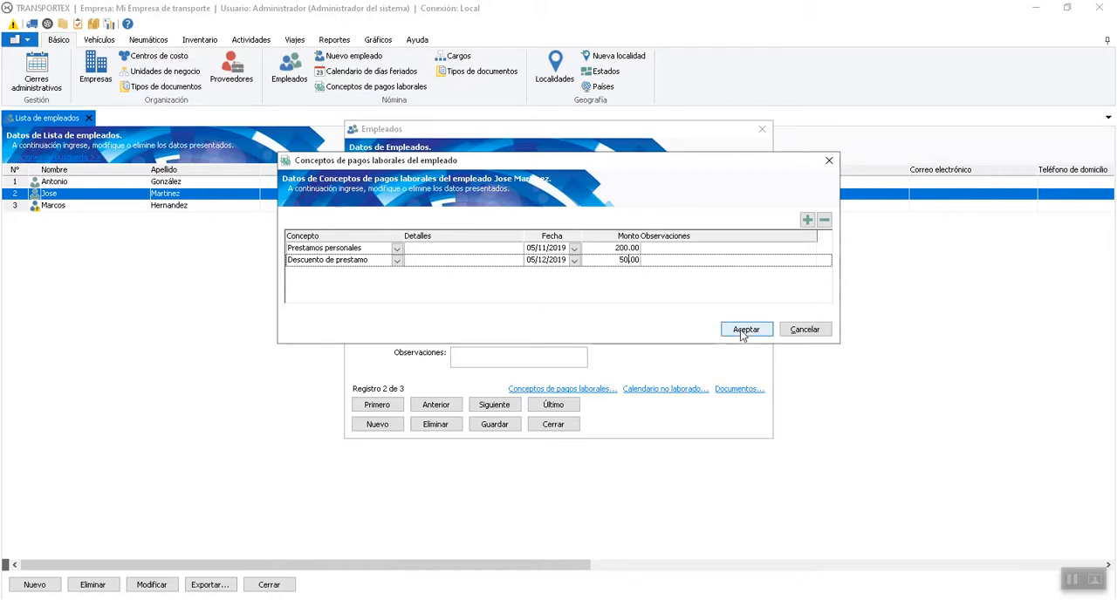
{"action": "left_click", "coordinate": [681, 250]}
{"action": "left_click", "coordinate": [666, 263]}
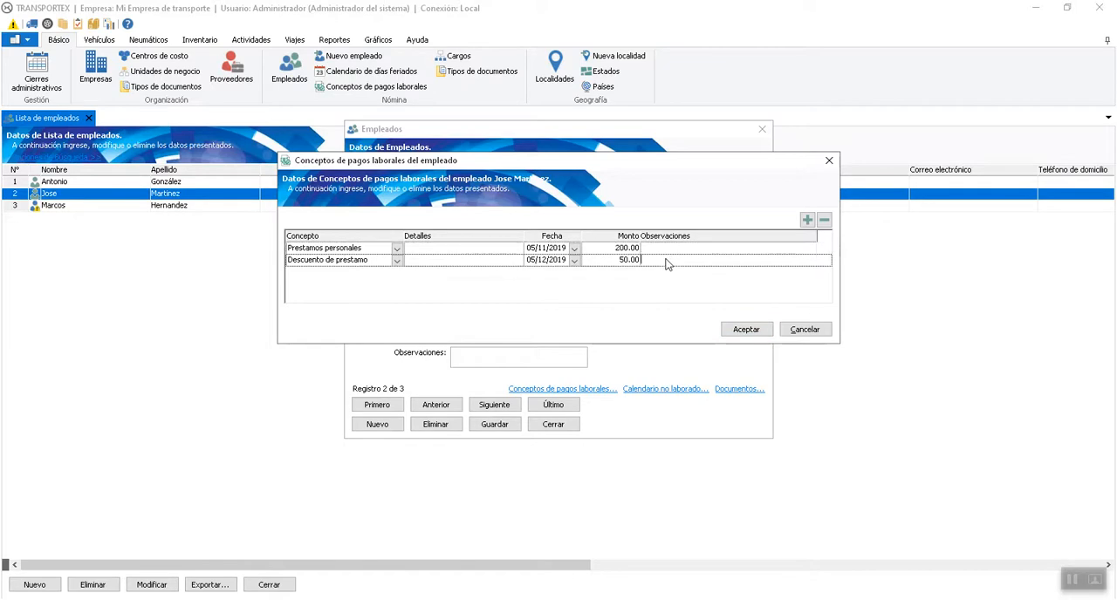
{"action": "left_click", "coordinate": [618, 259]}
{"action": "left_click", "coordinate": [660, 260]}
{"action": "left_click", "coordinate": [724, 326]}
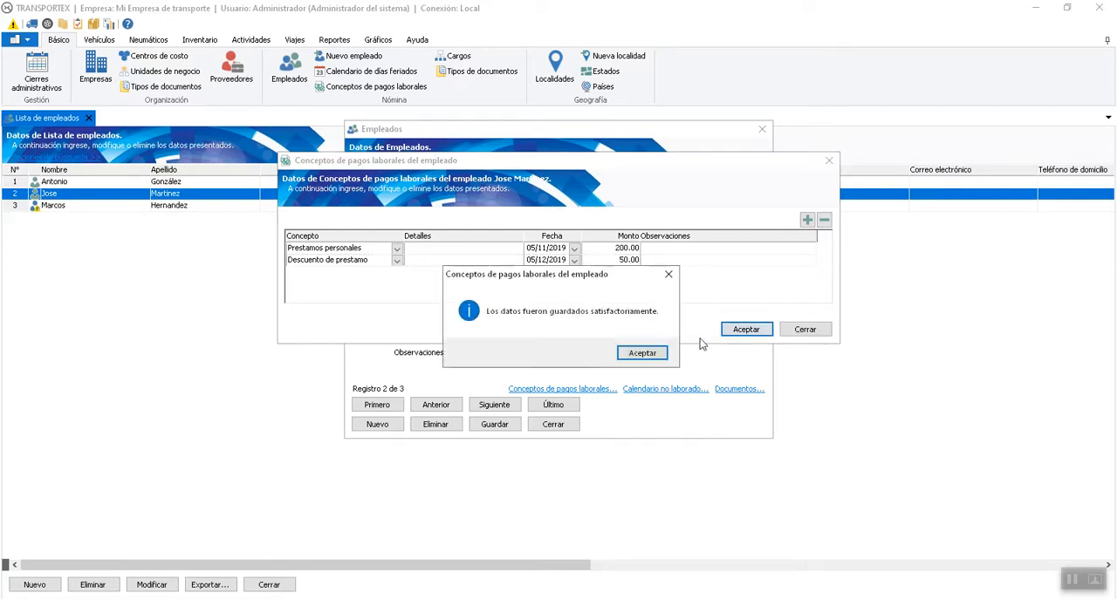
{"action": "left_click", "coordinate": [642, 352]}
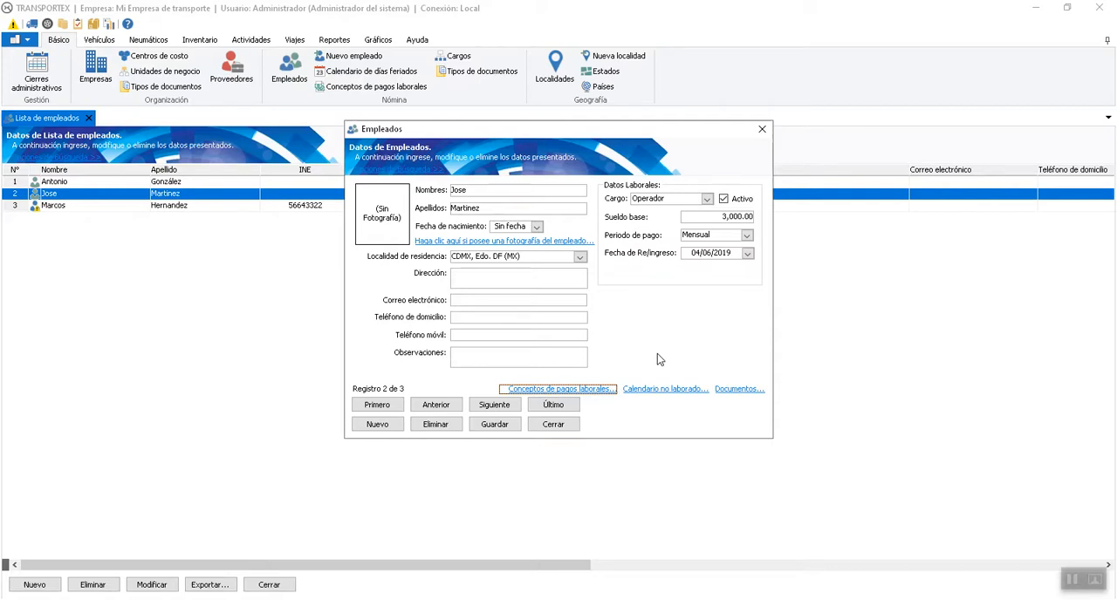
{"action": "left_click", "coordinate": [544, 428]}
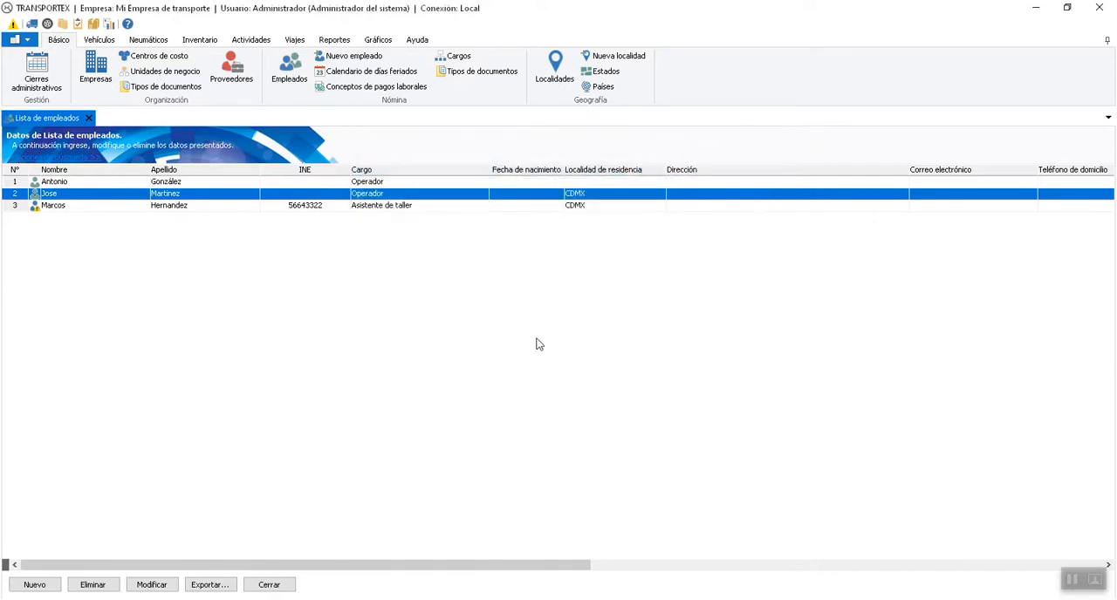
Generate the Relación integral de pagos a empleados trip report for all employees from 01/12/2019 to 31/12/2019 and review each employee's payment page.
{"action": "left_click", "coordinate": [334, 39]}
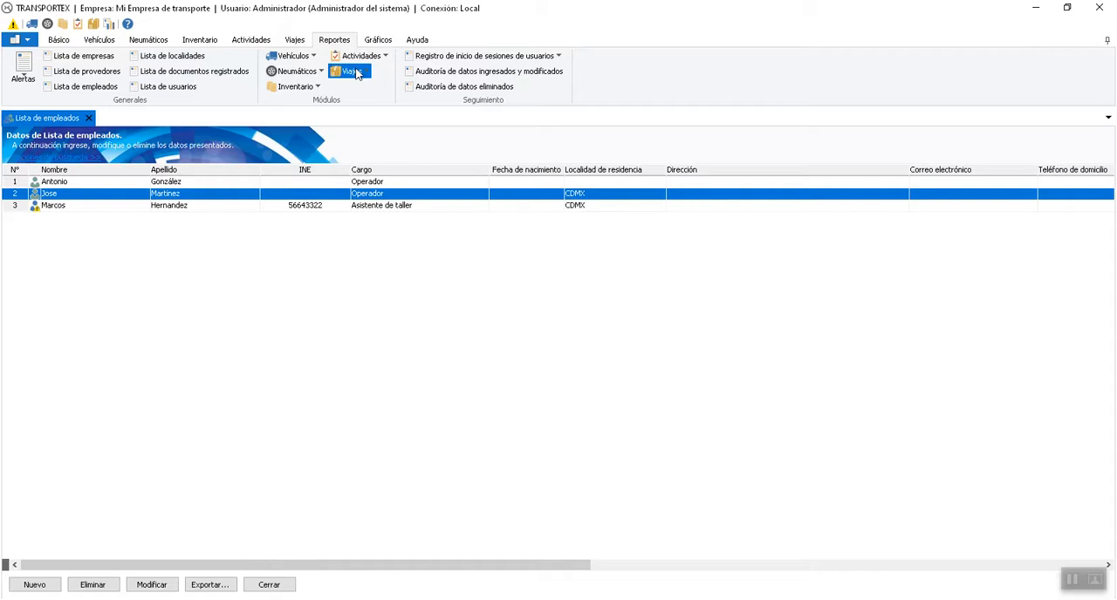
{"action": "left_click", "coordinate": [349, 71]}
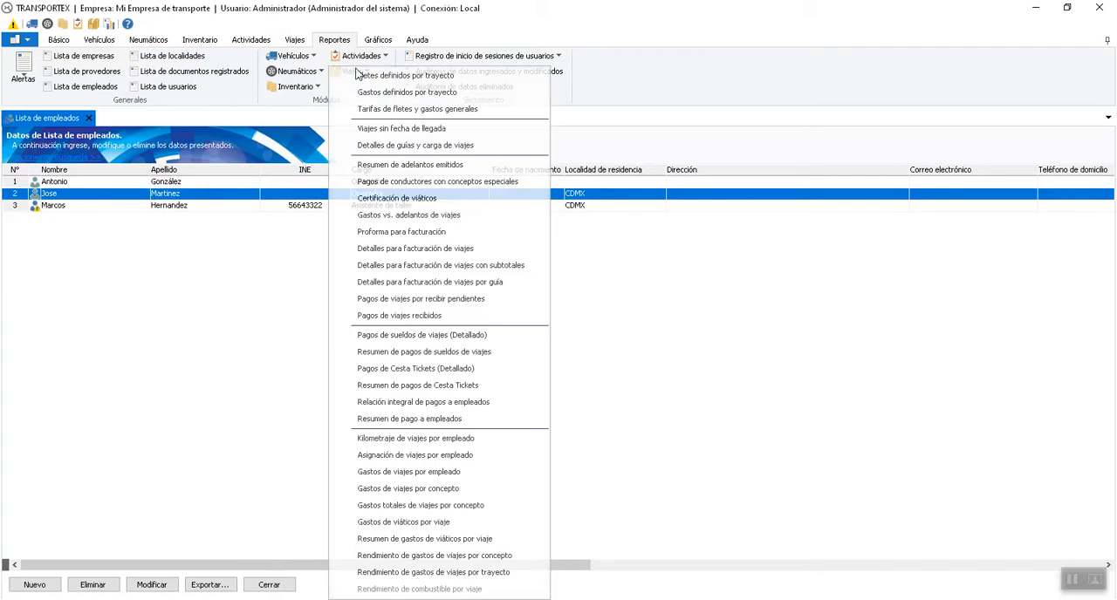
{"action": "left_click", "coordinate": [507, 403]}
{"action": "left_click", "coordinate": [514, 230]}
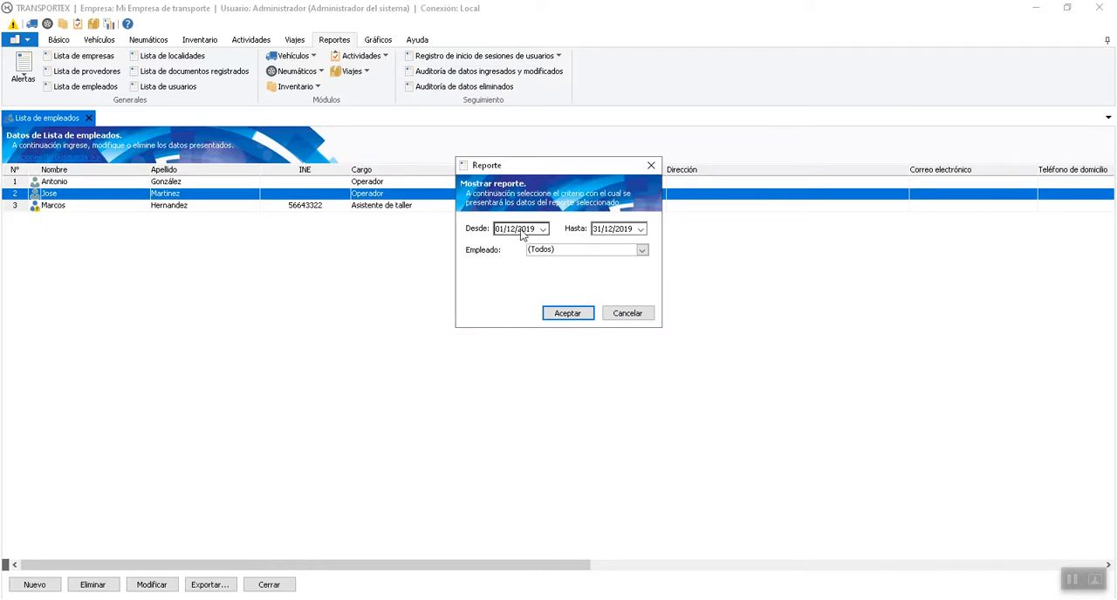
{"action": "left_click", "coordinate": [573, 316]}
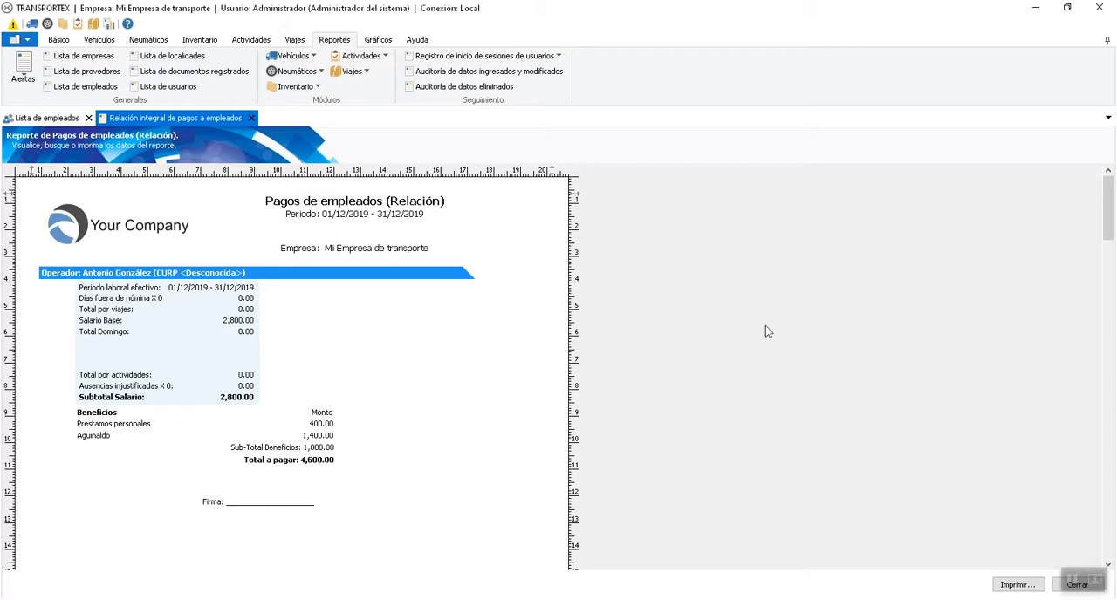
{"action": "left_click_drag", "start_coordinate": [1115, 210], "coordinate": [1098, 337]}
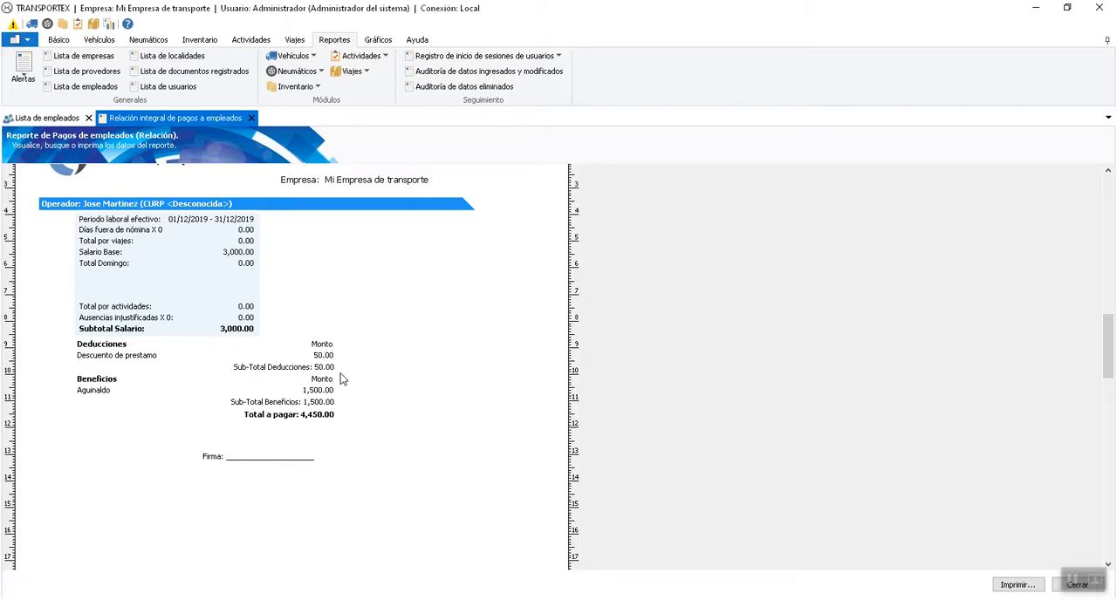
{"action": "left_click_drag", "start_coordinate": [1107, 347], "coordinate": [1106, 340]}
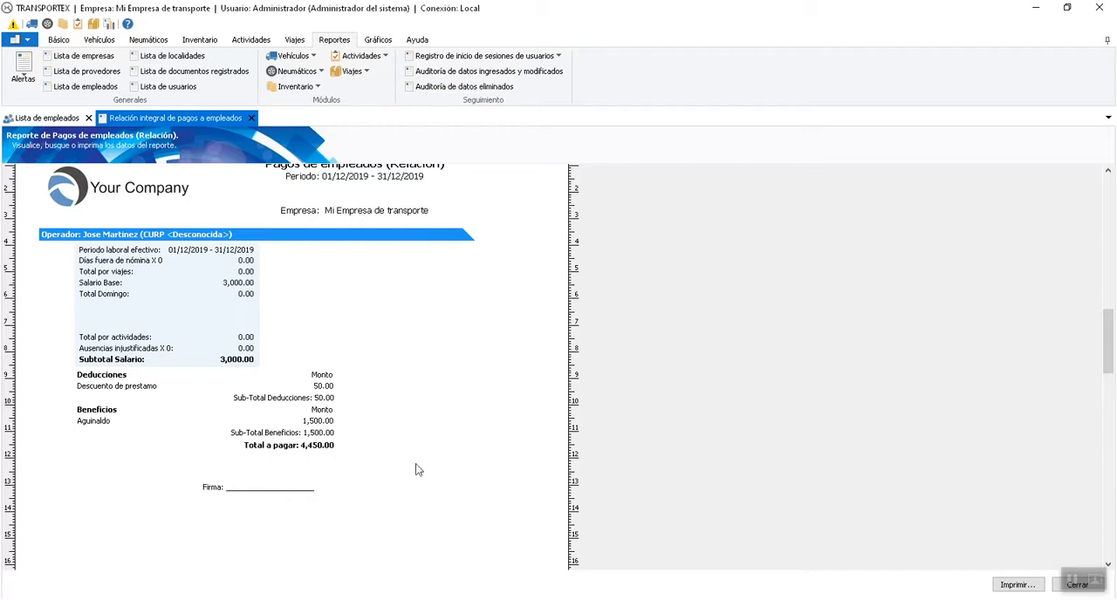
{"action": "left_click_drag", "start_coordinate": [1111, 354], "coordinate": [1108, 466]}
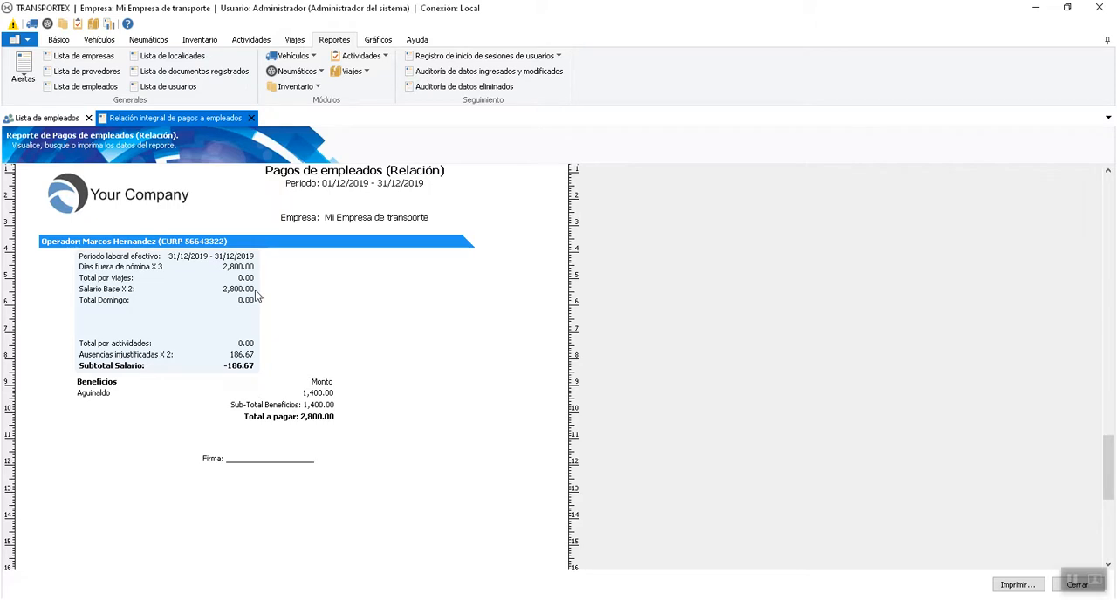
Review the company's non-working weekday options in the employee section of the system configuration, keeping Domingos, and close it without saving.
{"action": "left_click", "coordinate": [29, 44]}
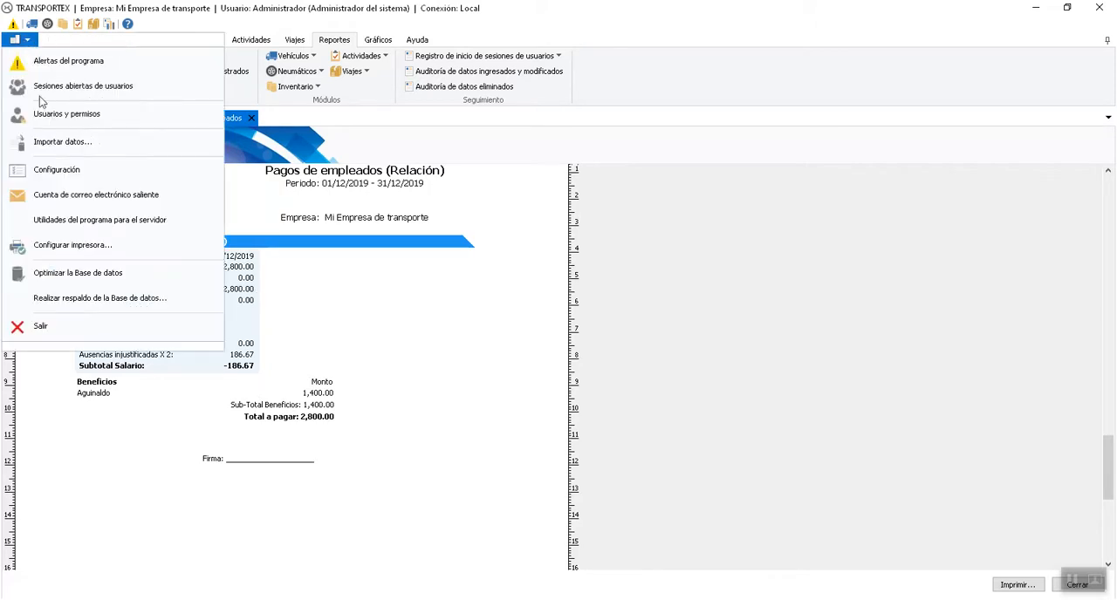
{"action": "left_click", "coordinate": [122, 178]}
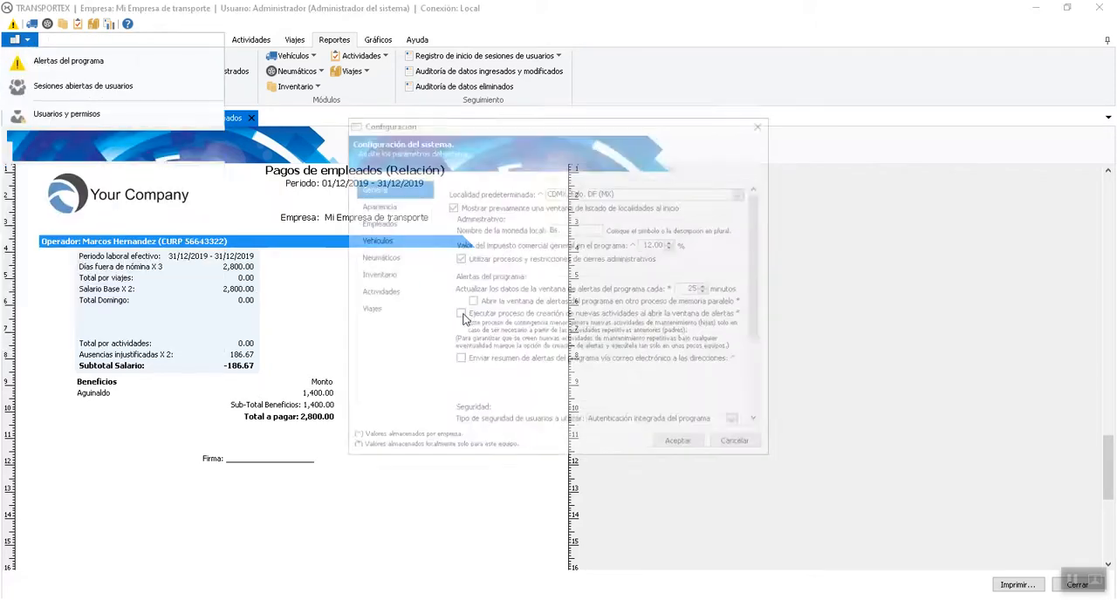
{"action": "left_click", "coordinate": [395, 224]}
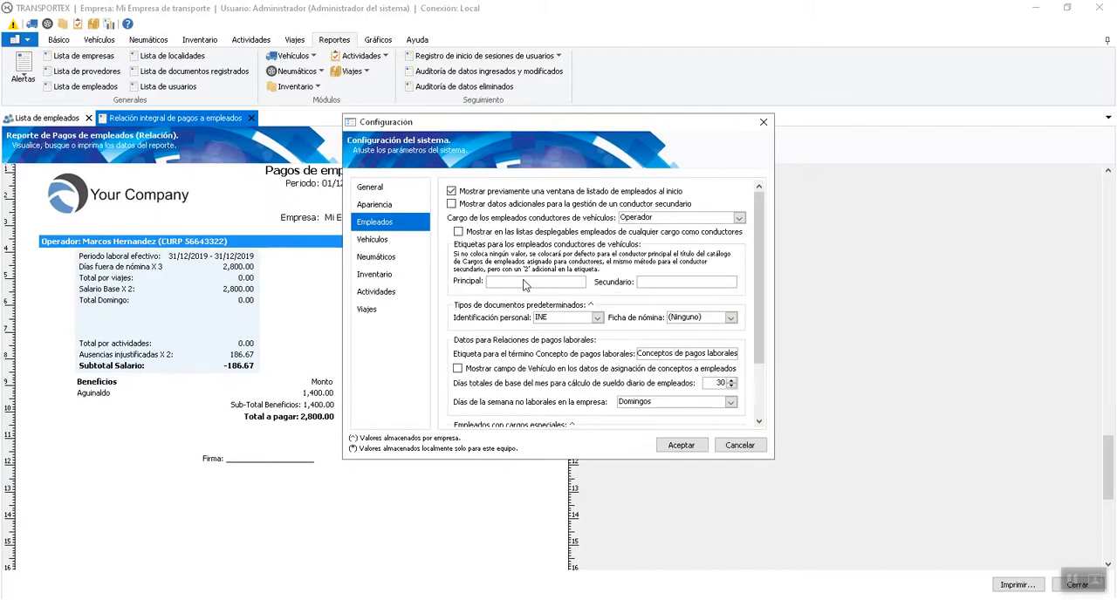
{"action": "left_click_drag", "start_coordinate": [759, 258], "coordinate": [761, 309]}
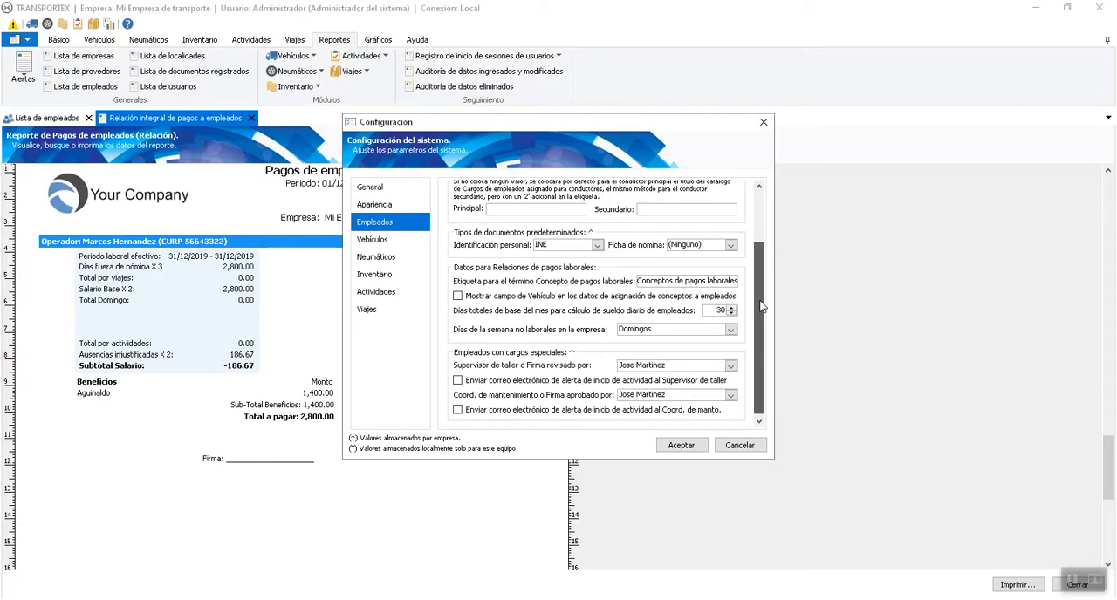
{"action": "left_click", "coordinate": [658, 332]}
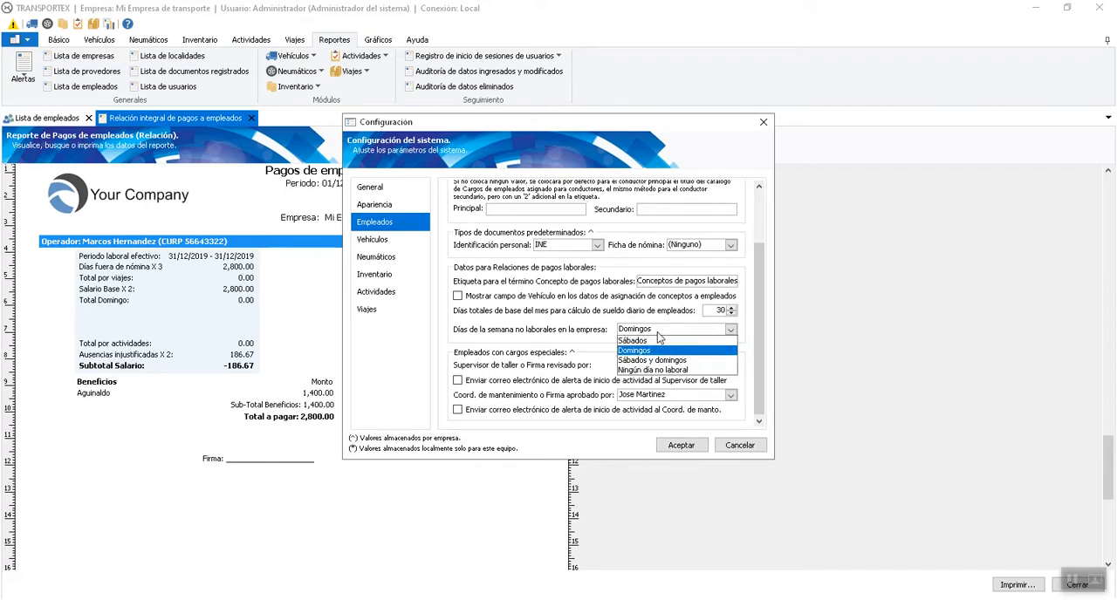
{"action": "left_click", "coordinate": [634, 351]}
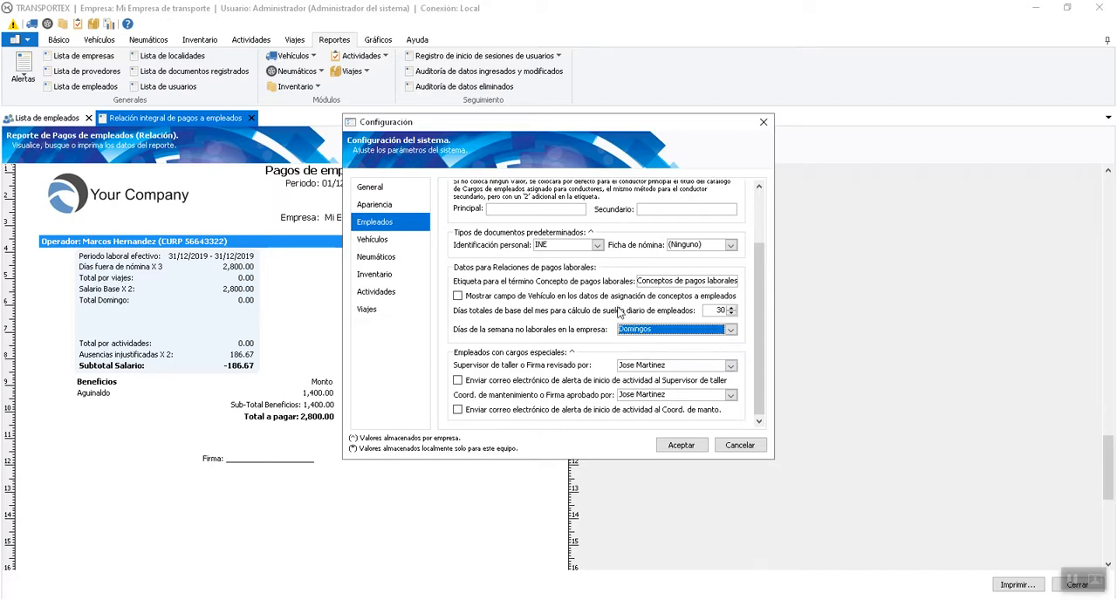
{"action": "left_click", "coordinate": [763, 124]}
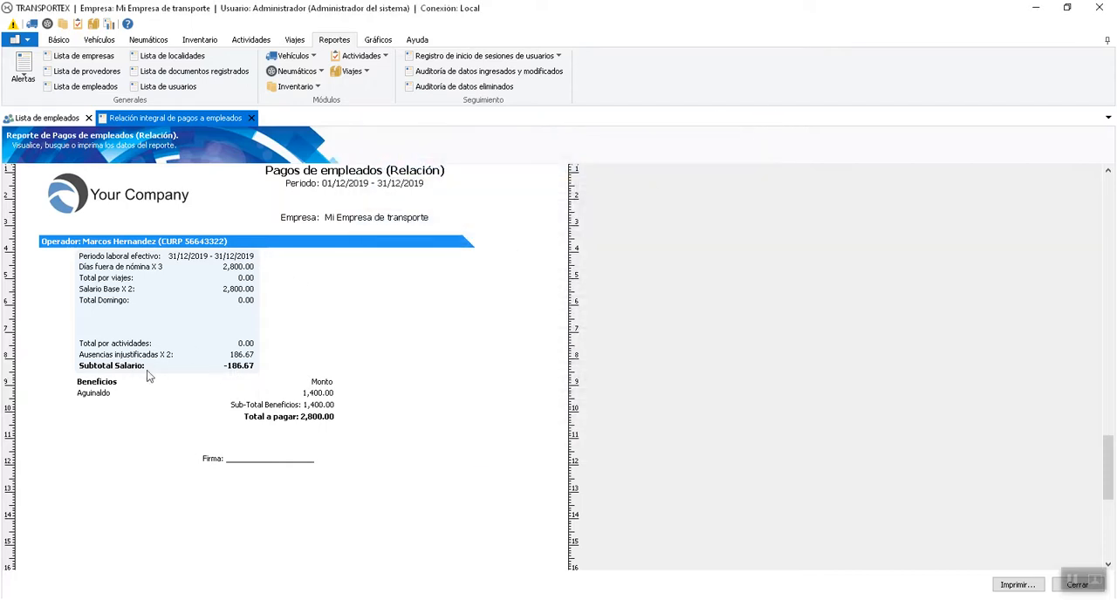
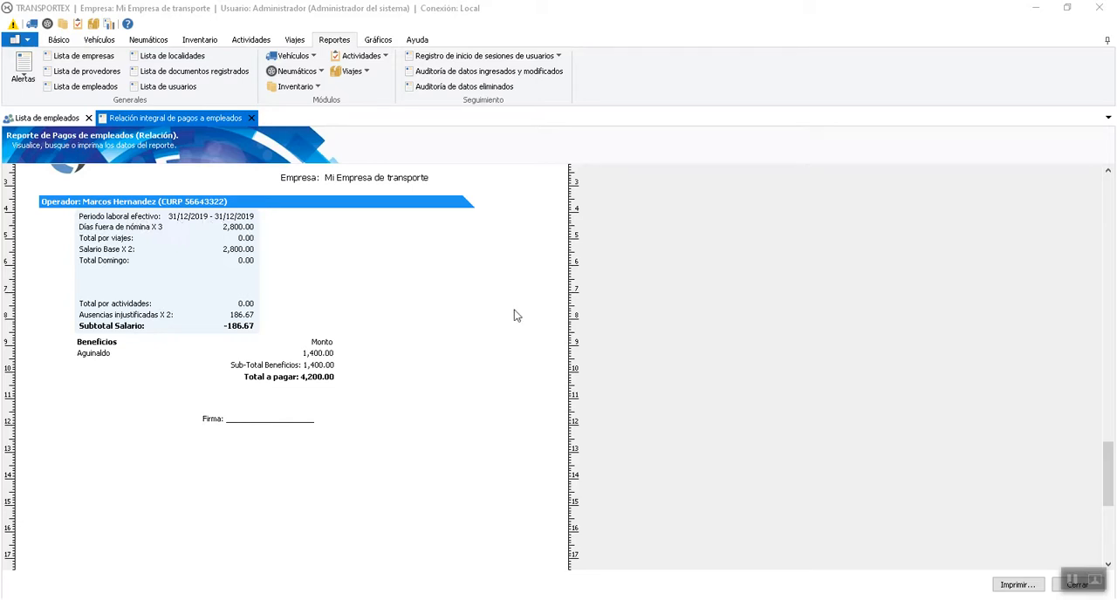
Set the third employee's Fecha de Re/ingreso to 01/05/2019, save the record and close it.
{"action": "left_click_drag", "start_coordinate": [1108, 479], "coordinate": [1114, 354]}
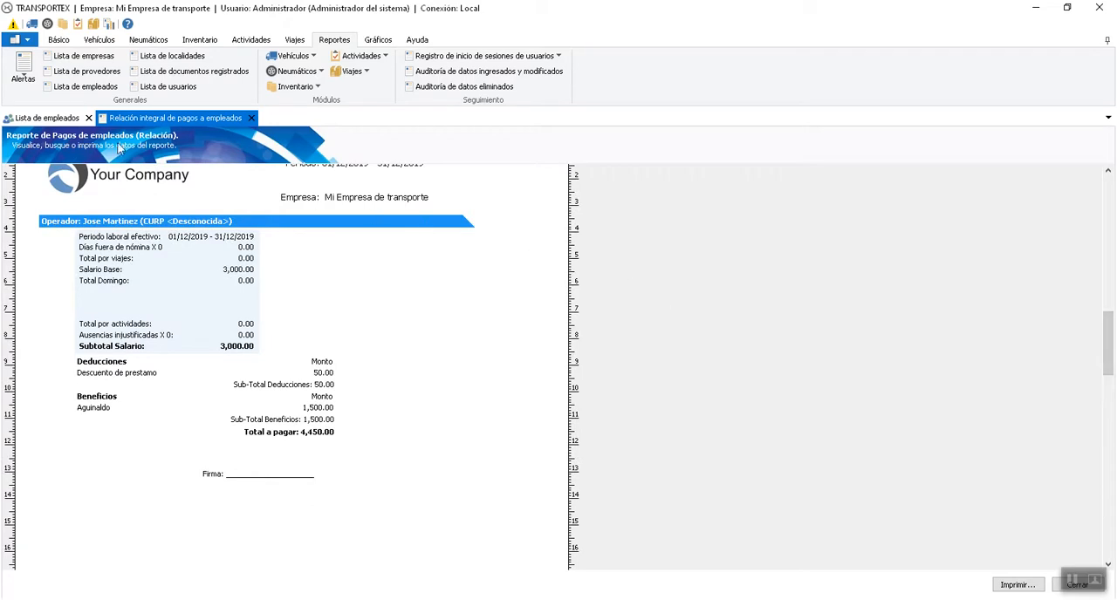
{"action": "left_click", "coordinate": [51, 119]}
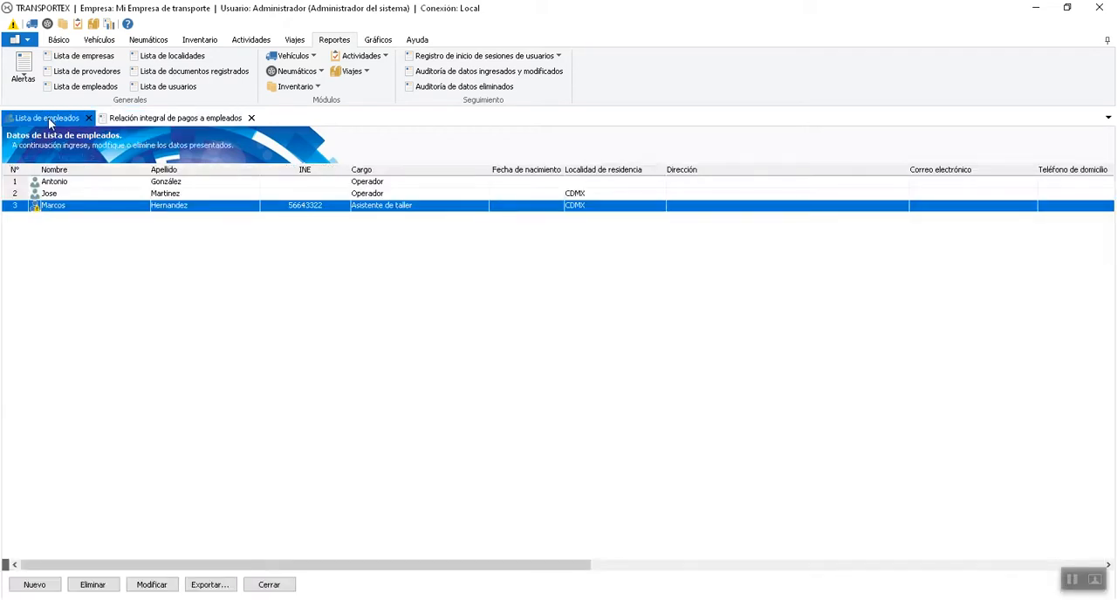
{"action": "double_click", "coordinate": [447, 213]}
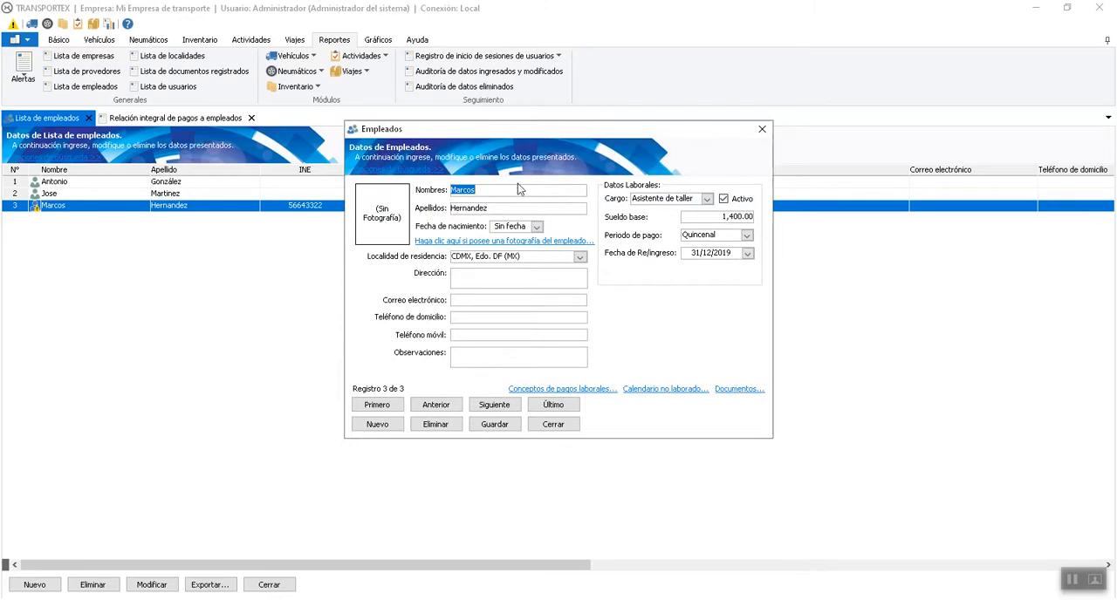
{"action": "left_click", "coordinate": [747, 254]}
{"action": "left_click", "coordinate": [689, 272]}
{"action": "left_click", "coordinate": [689, 273]}
{"action": "left_click", "coordinate": [690, 272]}
{"action": "left_click", "coordinate": [690, 272]}
{"action": "left_click", "coordinate": [689, 273]}
{"action": "left_click", "coordinate": [689, 272]}
{"action": "left_click", "coordinate": [689, 272]}
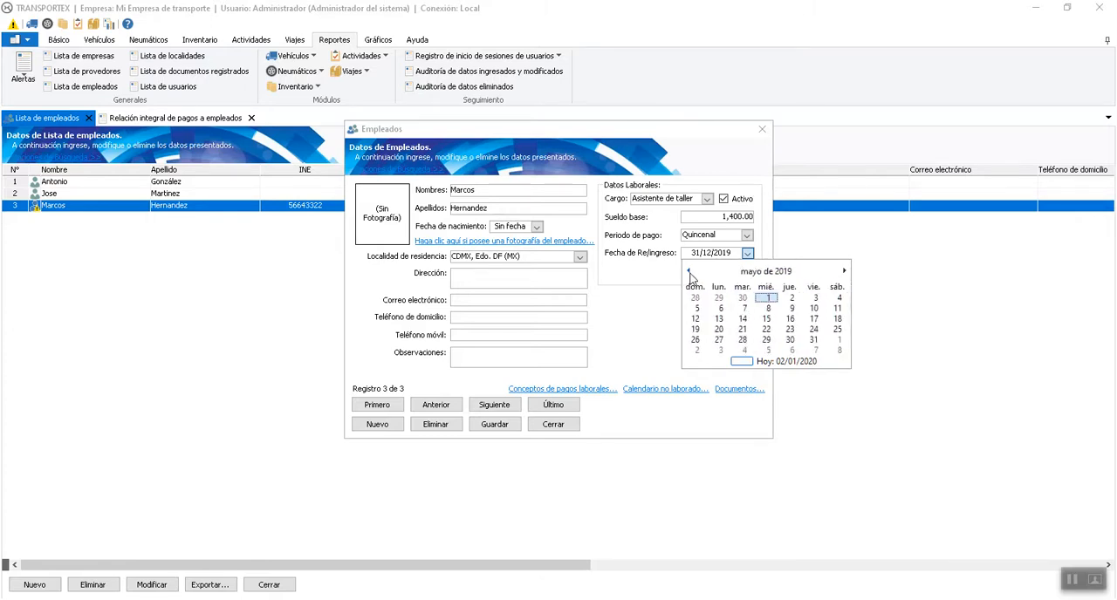
{"action": "left_click", "coordinate": [766, 298]}
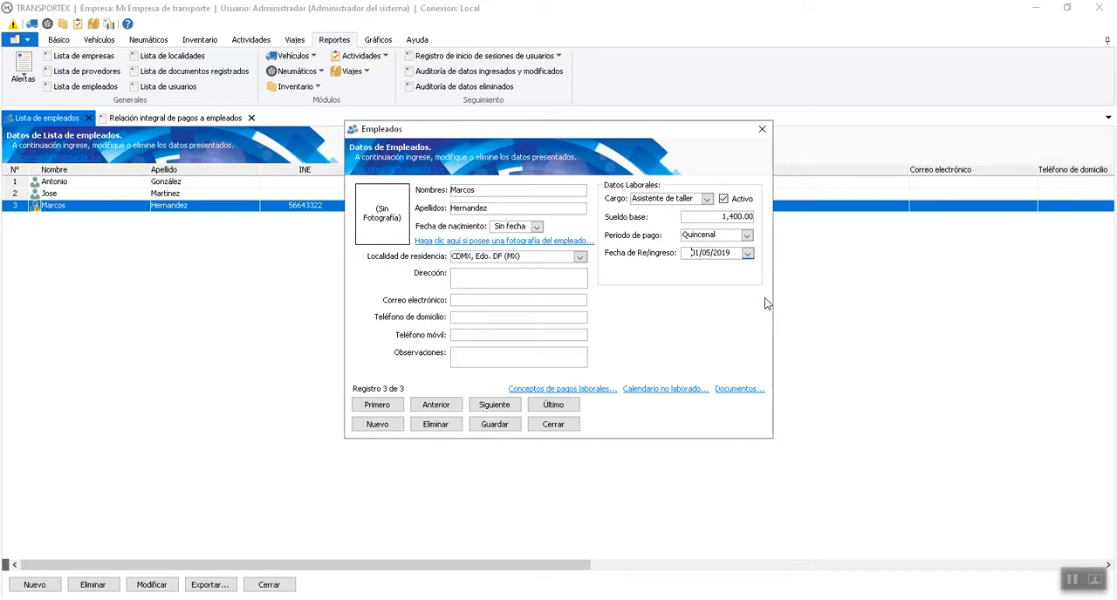
{"action": "left_click", "coordinate": [494, 424]}
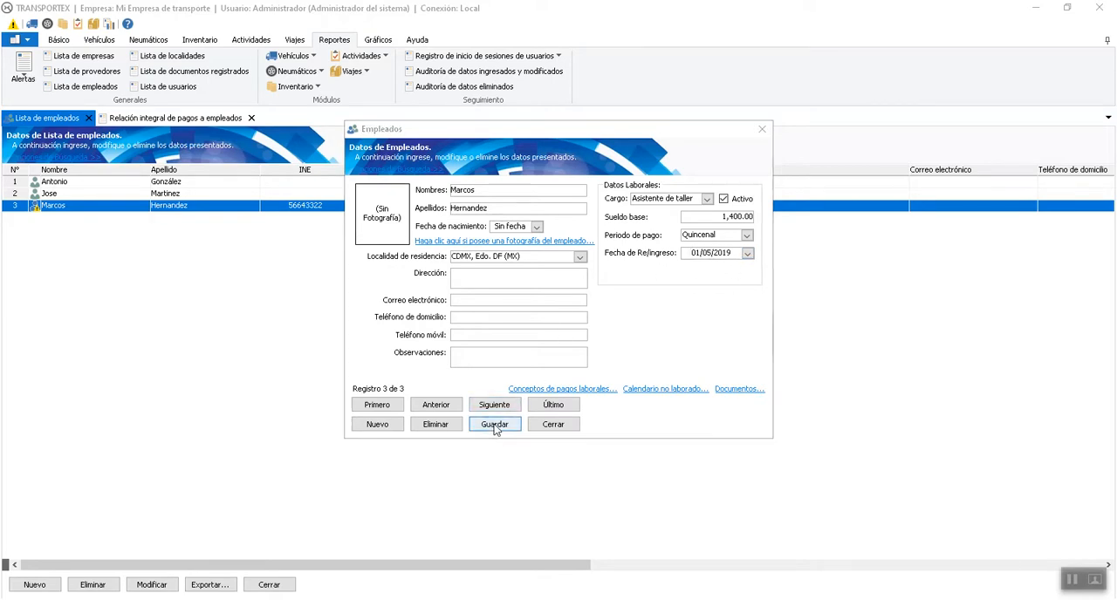
{"action": "left_click", "coordinate": [644, 354]}
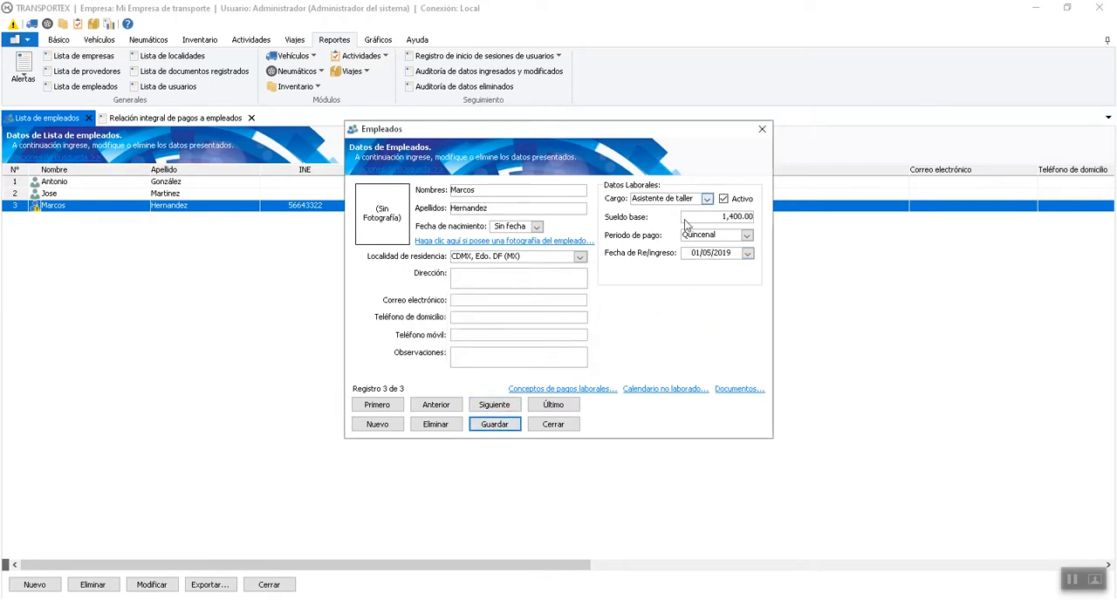
{"action": "left_click", "coordinate": [761, 130]}
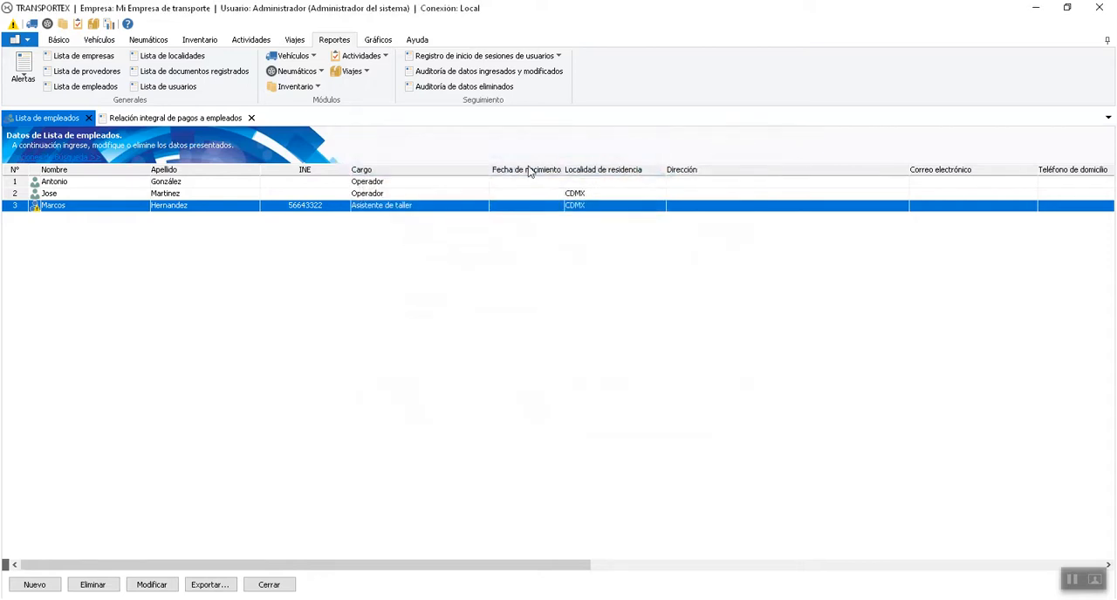
Regenerate the Relación integral de pagos a empleados report for all employees from 01/12/2019 to 31/12/2019 and review the third employee's page.
{"action": "left_click", "coordinate": [251, 117]}
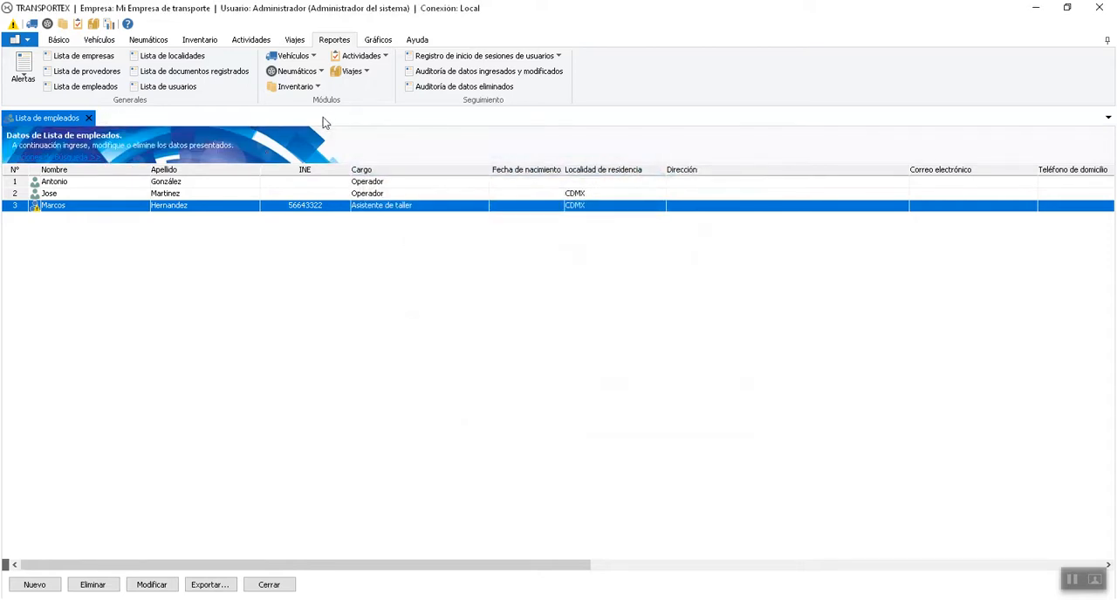
{"action": "left_click", "coordinate": [358, 71]}
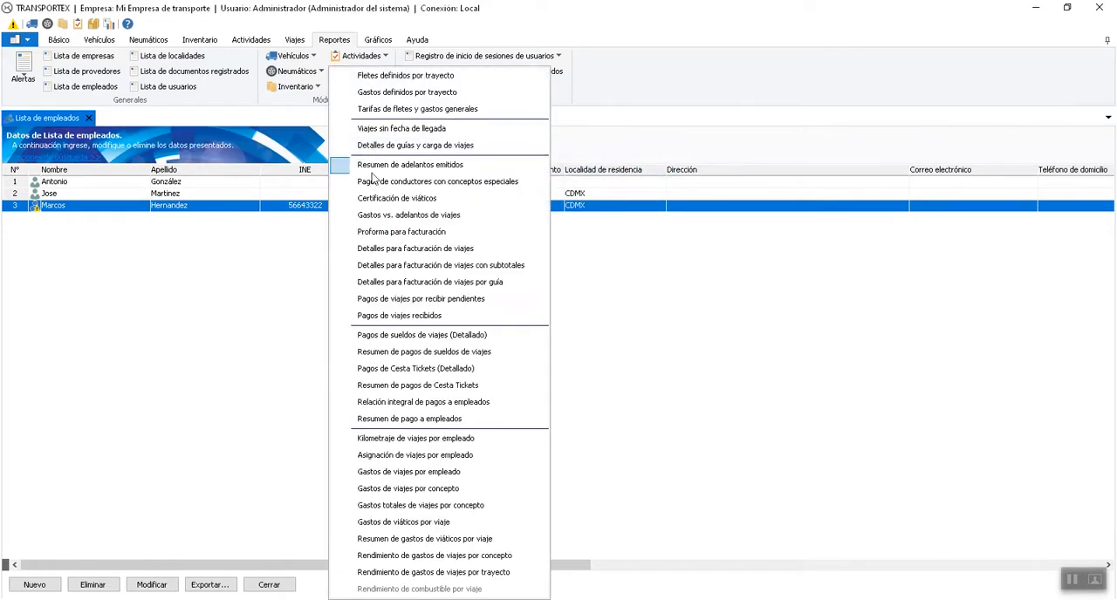
{"action": "left_click", "coordinate": [501, 402]}
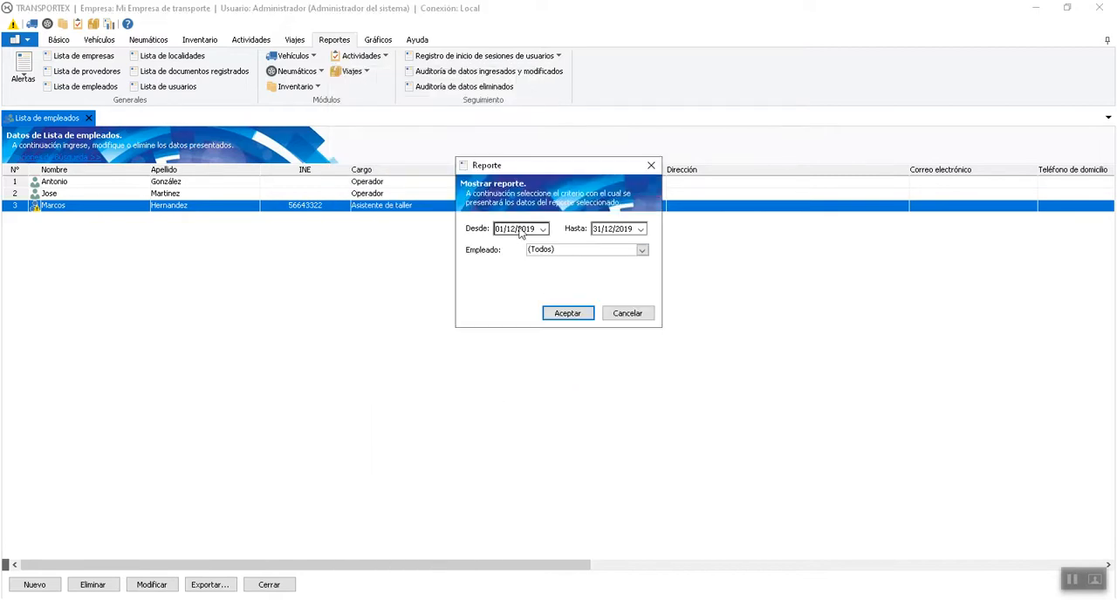
{"action": "left_click", "coordinate": [565, 314]}
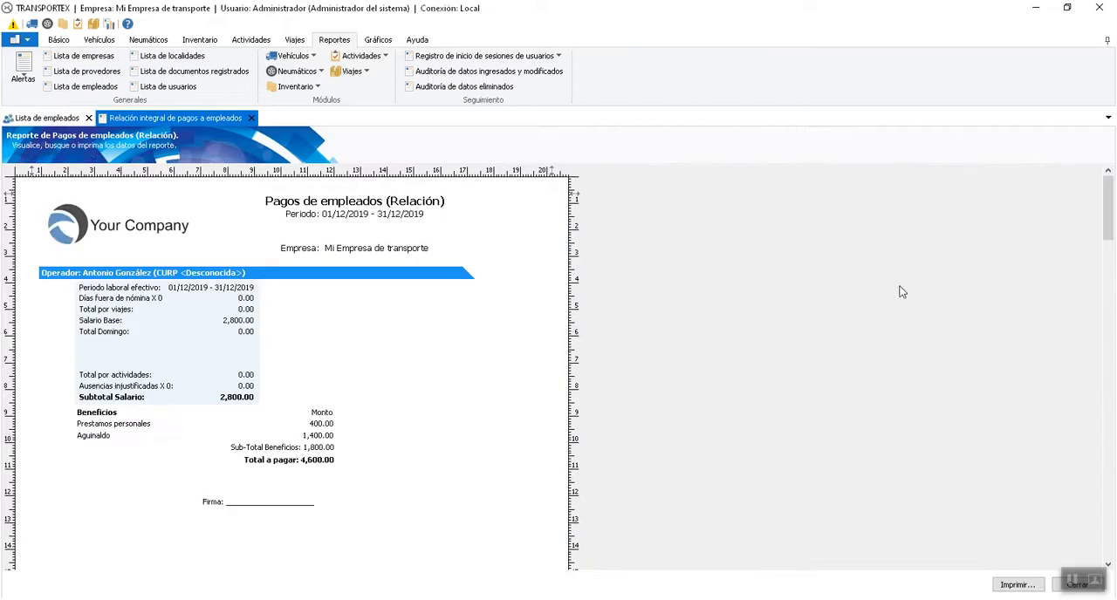
{"action": "left_click_drag", "start_coordinate": [1106, 200], "coordinate": [1098, 467]}
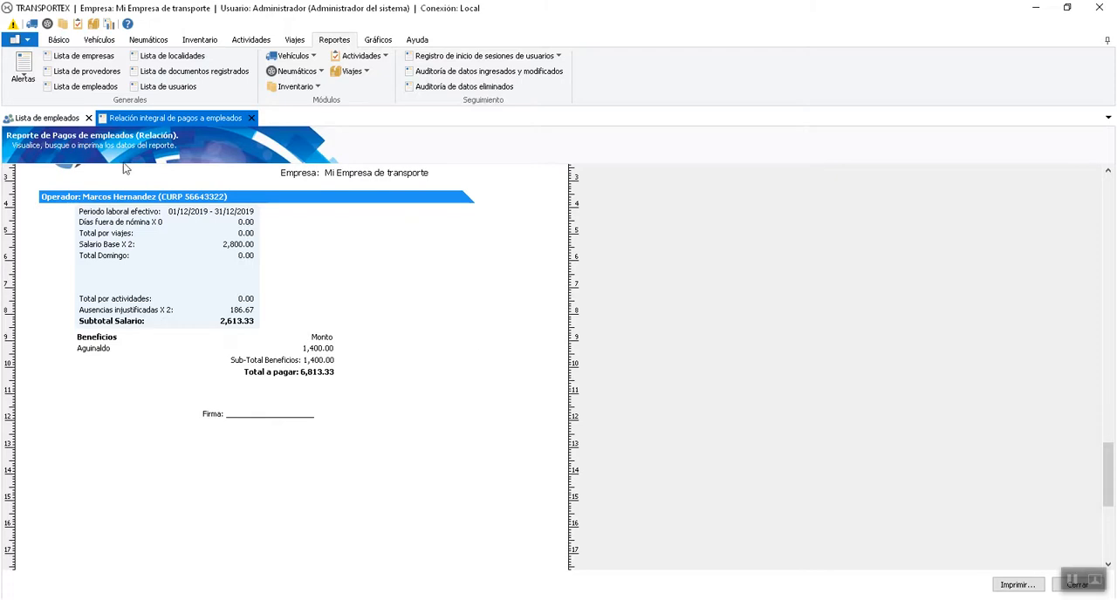
{"action": "left_click", "coordinate": [36, 117]}
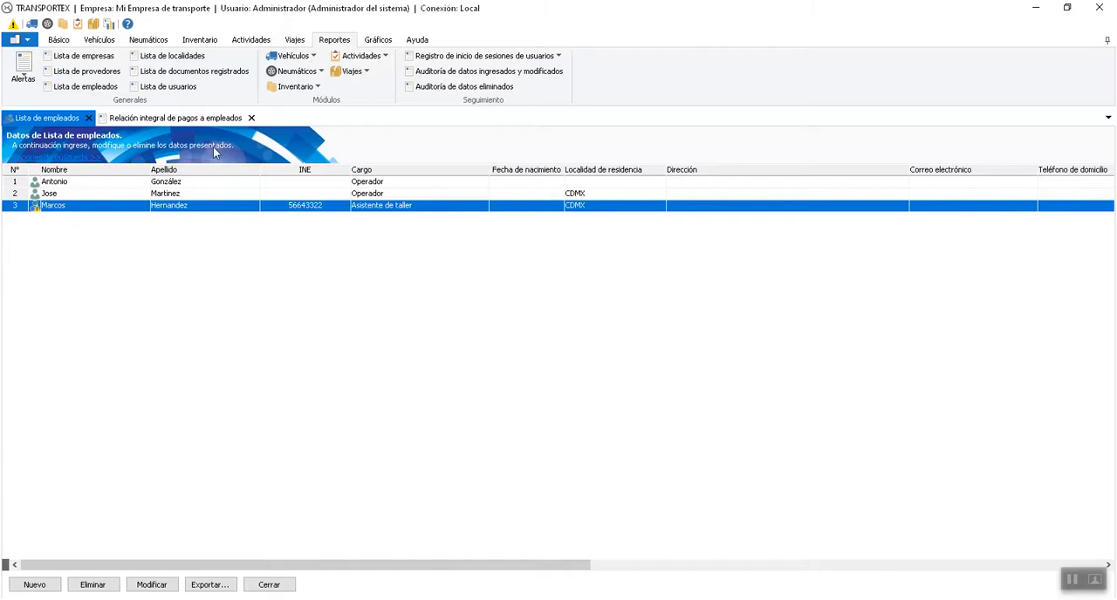
{"action": "left_click", "coordinate": [193, 121]}
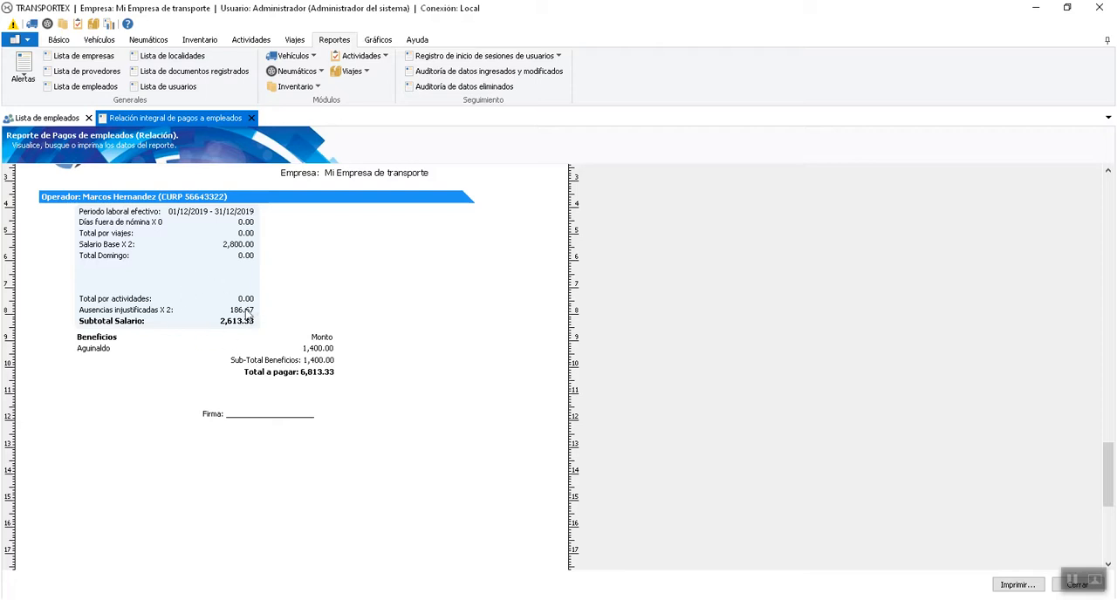
Check the third employee's non-working day calendar for December 2019 without changing it, and return to the payment report.
{"action": "left_click", "coordinate": [54, 118]}
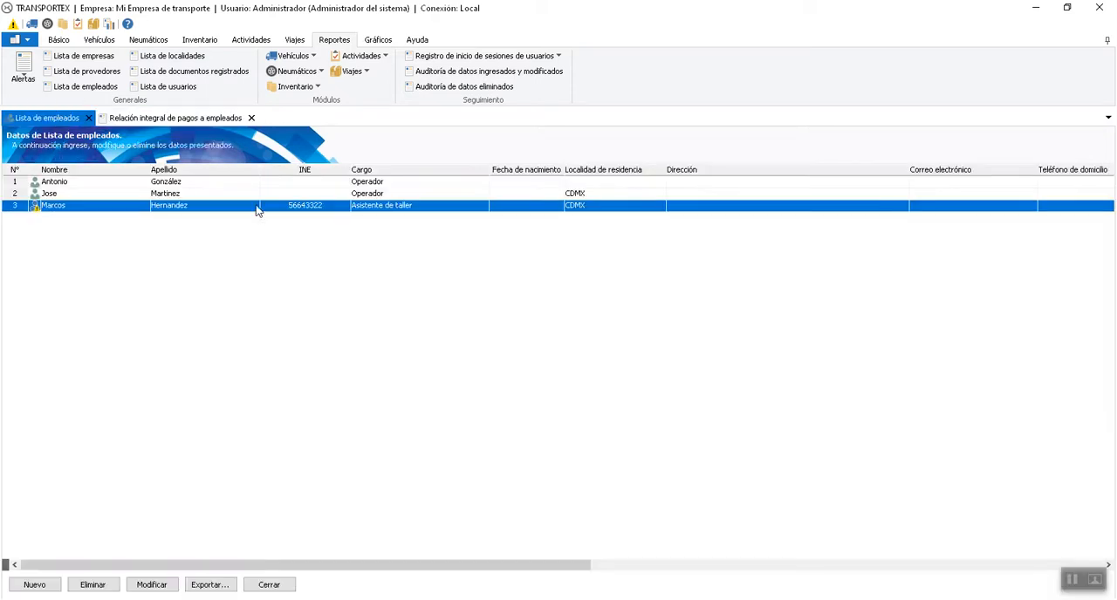
{"action": "double_click", "coordinate": [377, 208]}
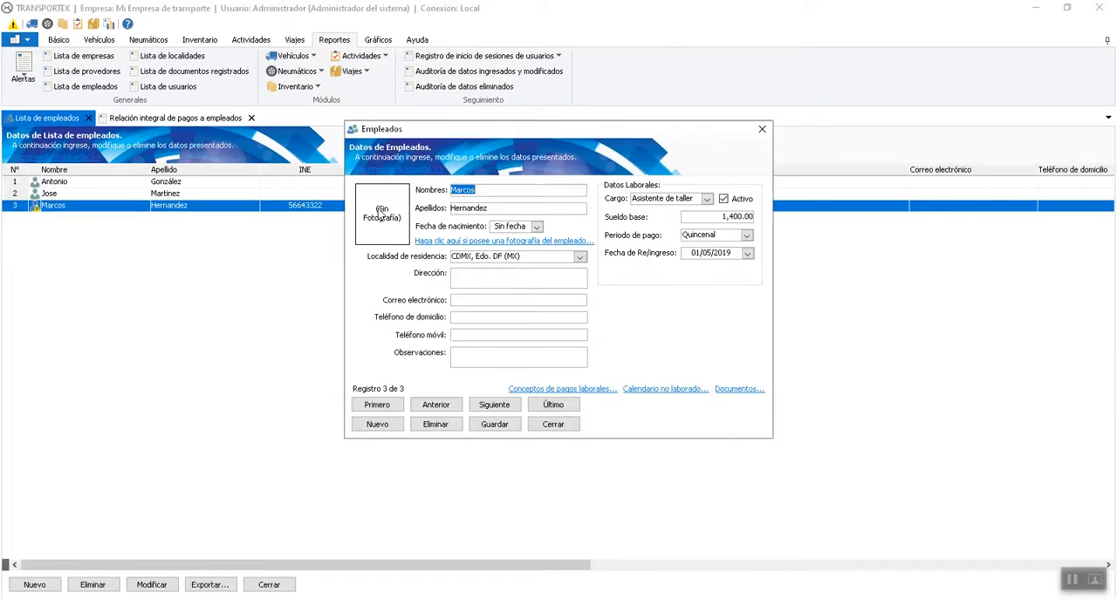
{"action": "left_click", "coordinate": [637, 390]}
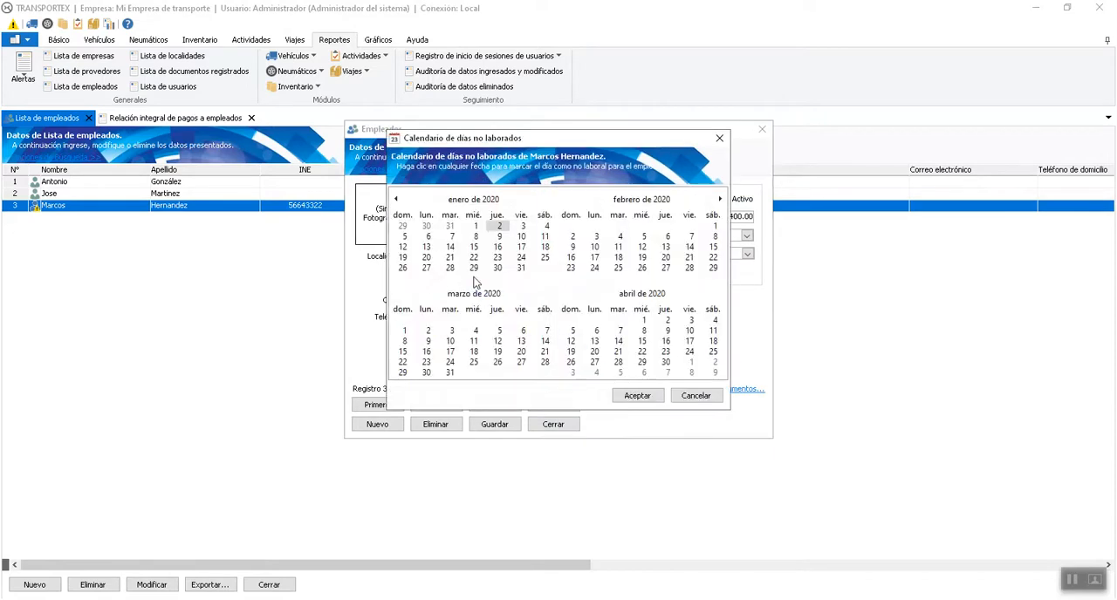
{"action": "left_click", "coordinate": [396, 200]}
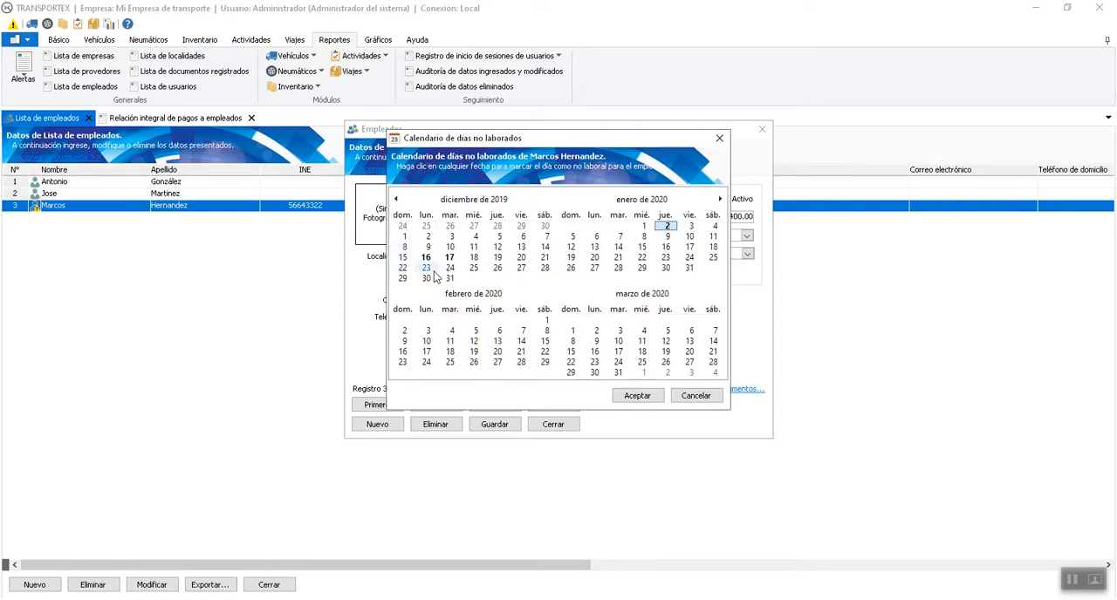
{"action": "left_click", "coordinate": [694, 396]}
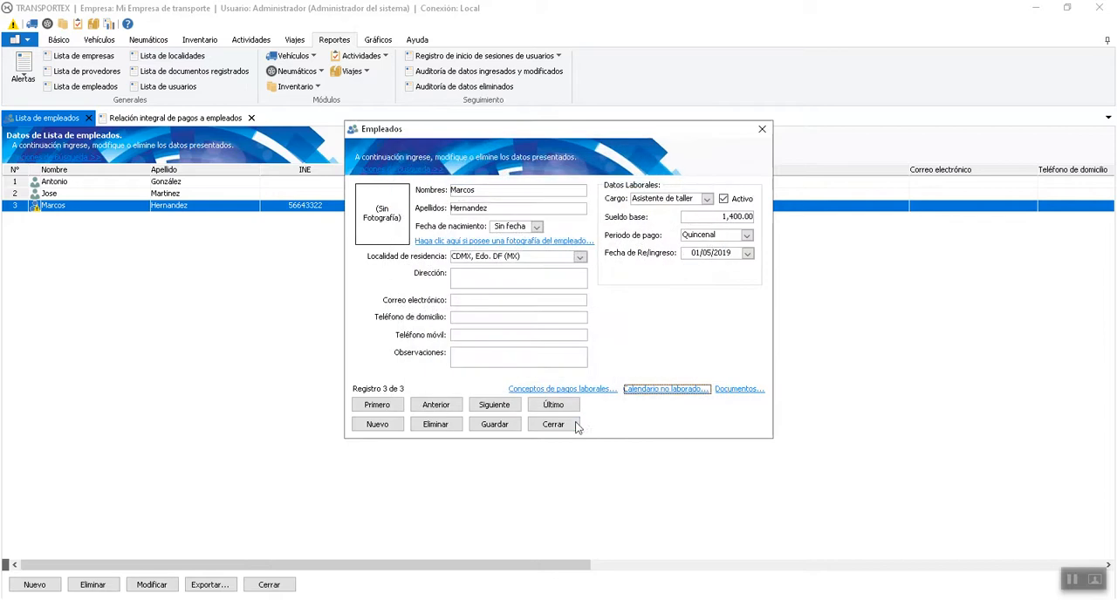
{"action": "left_click", "coordinate": [554, 424]}
{"action": "left_click", "coordinate": [199, 118]}
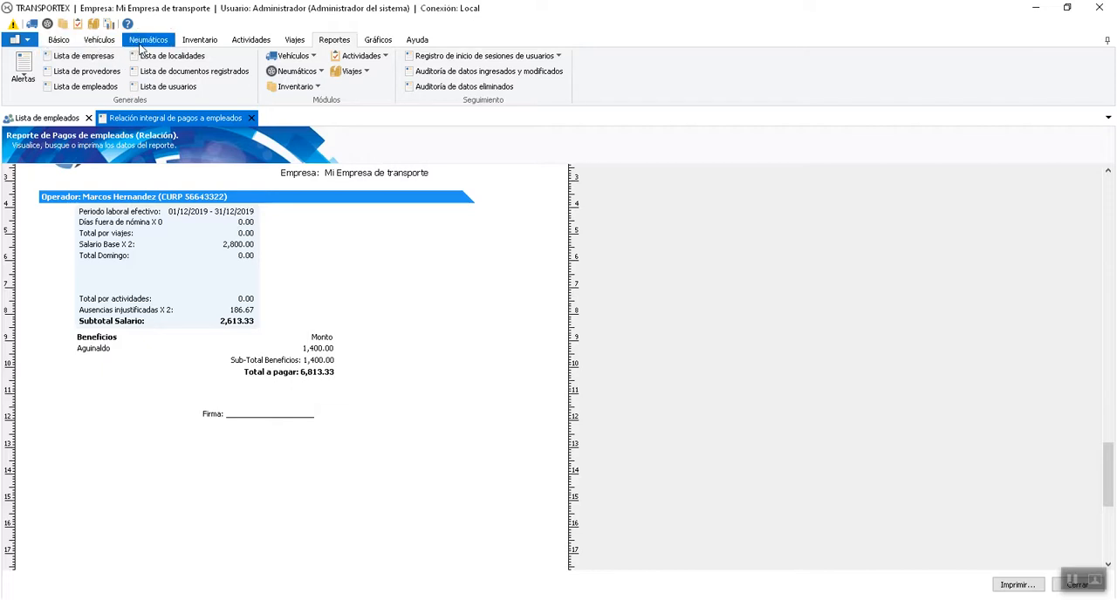
Review the Aguinaldo and Bono de Productividad de viajes payment concepts, close them unchanged and return to the payment report's first page.
{"action": "left_click", "coordinate": [58, 40]}
{"action": "left_click", "coordinate": [347, 91]}
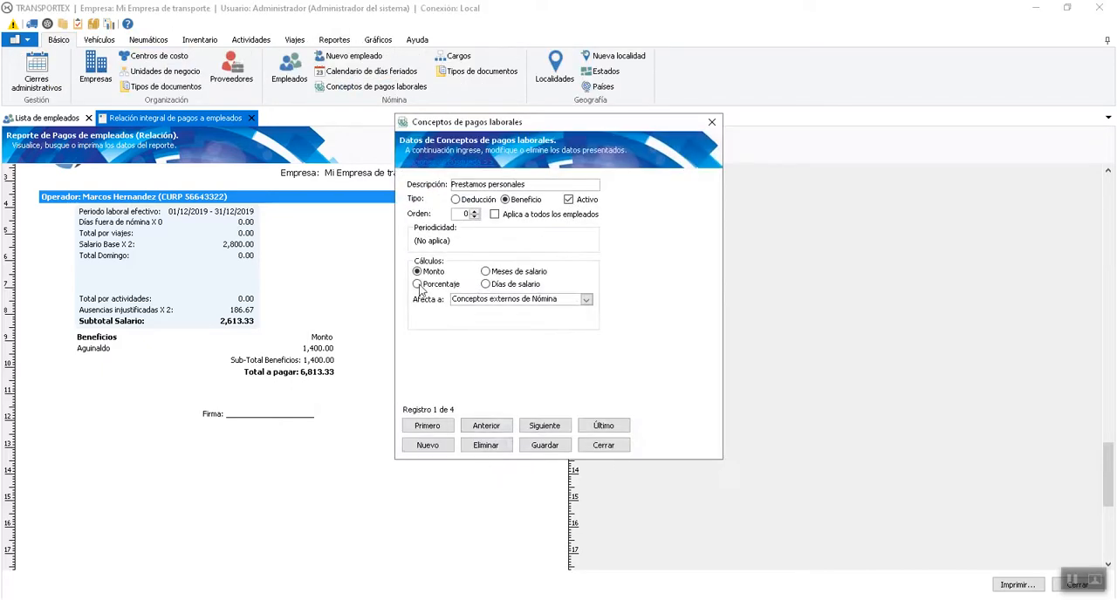
{"action": "left_click", "coordinate": [542, 425]}
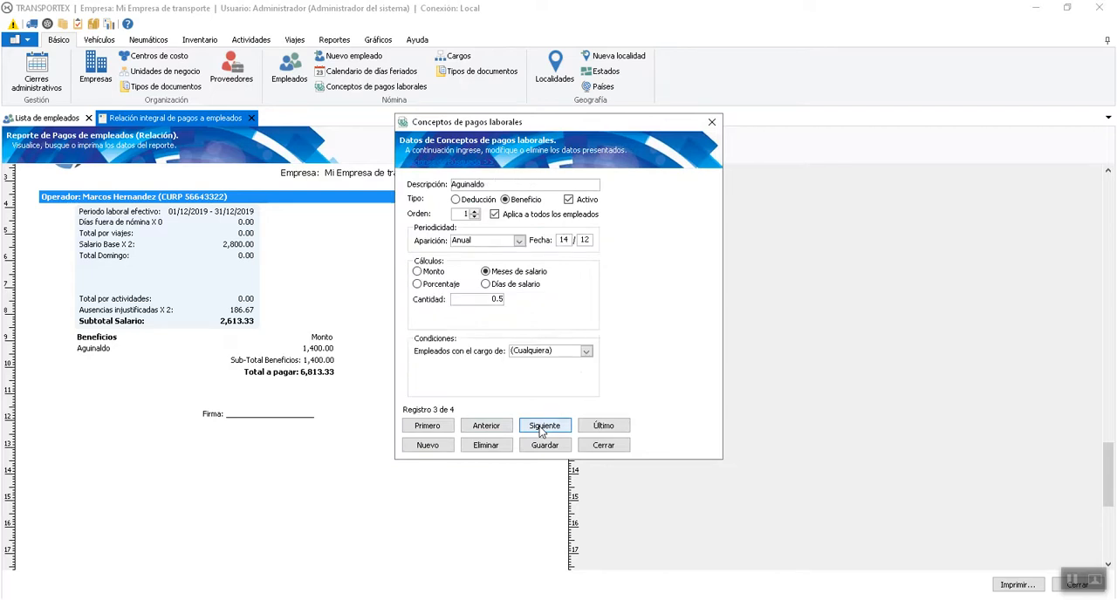
{"action": "left_click", "coordinate": [543, 426]}
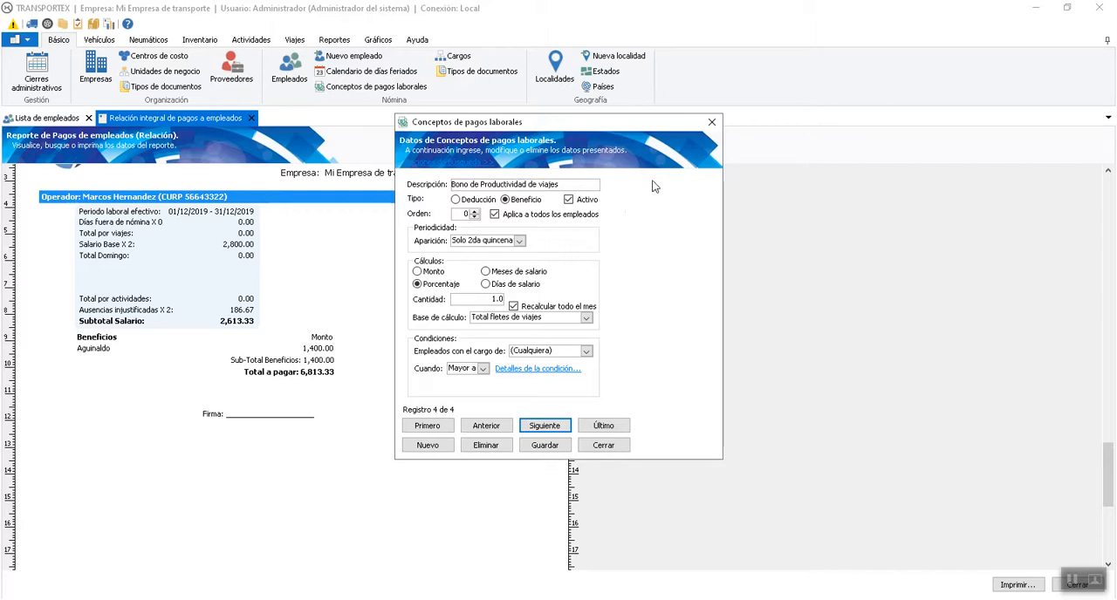
{"action": "left_click", "coordinate": [711, 122]}
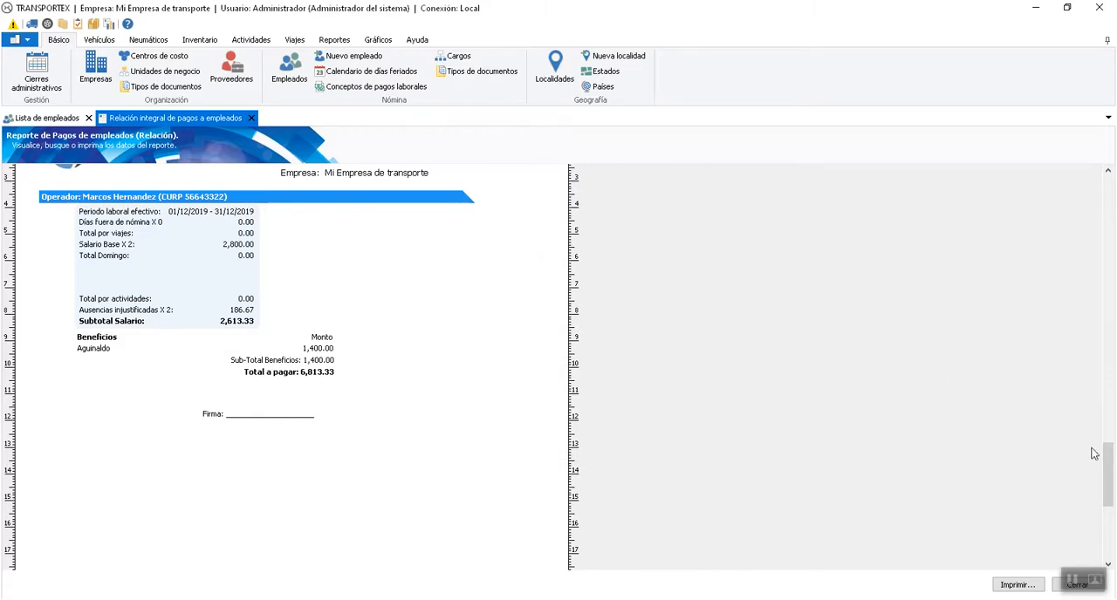
{"action": "left_click_drag", "start_coordinate": [1106, 473], "coordinate": [1109, 199]}
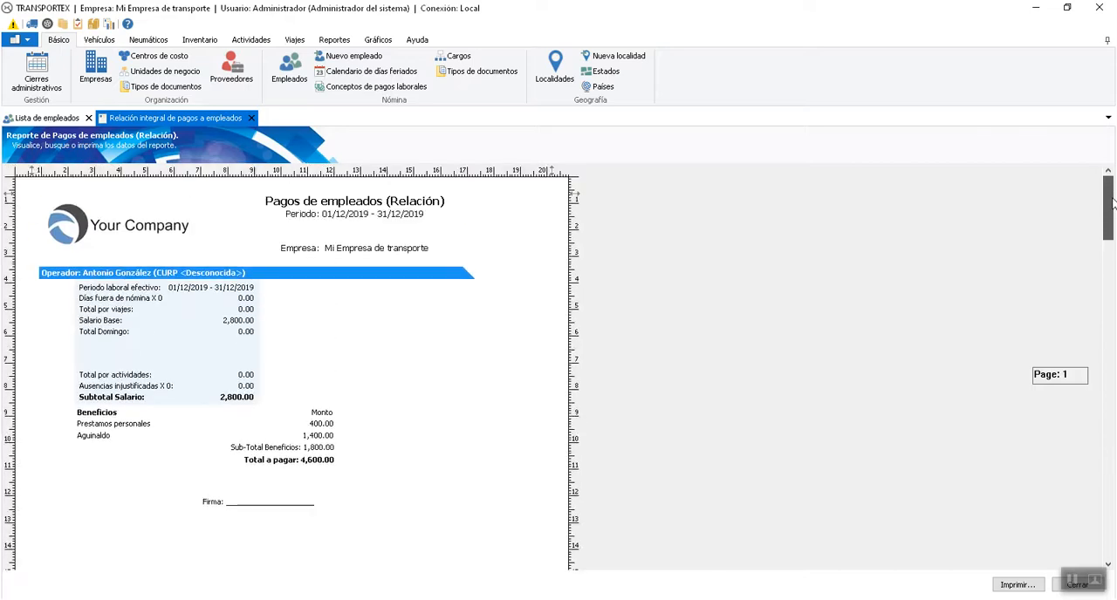